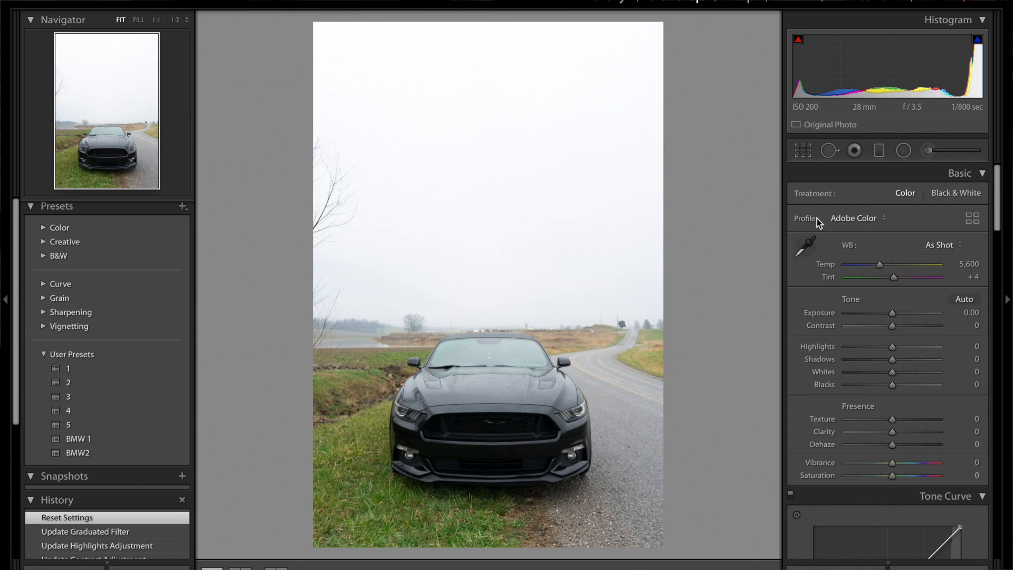
- Set the photo's profile to Camera Clear
{"action": "left_click", "coordinate": [855, 219]}
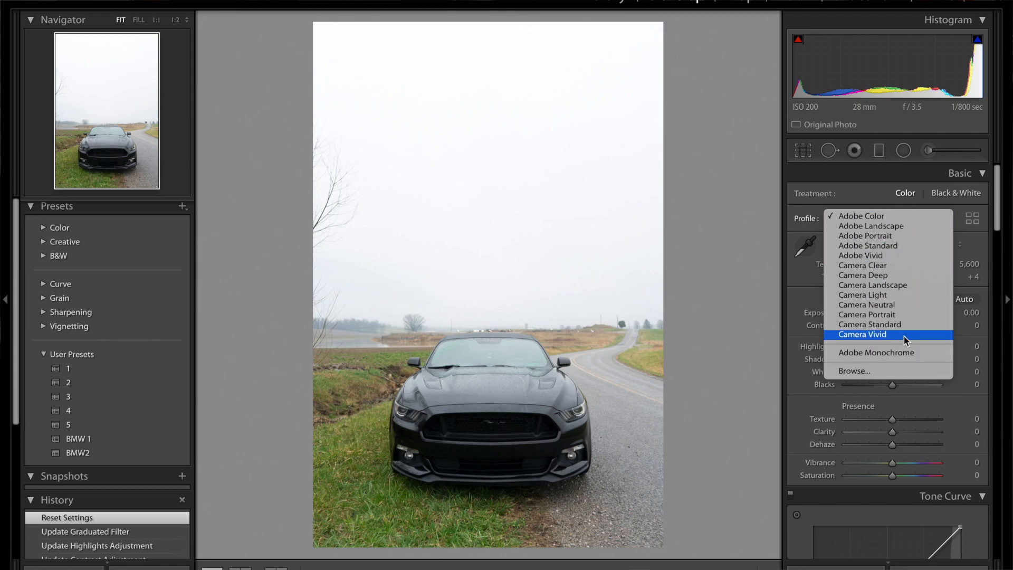
{"action": "left_click", "coordinate": [901, 264]}
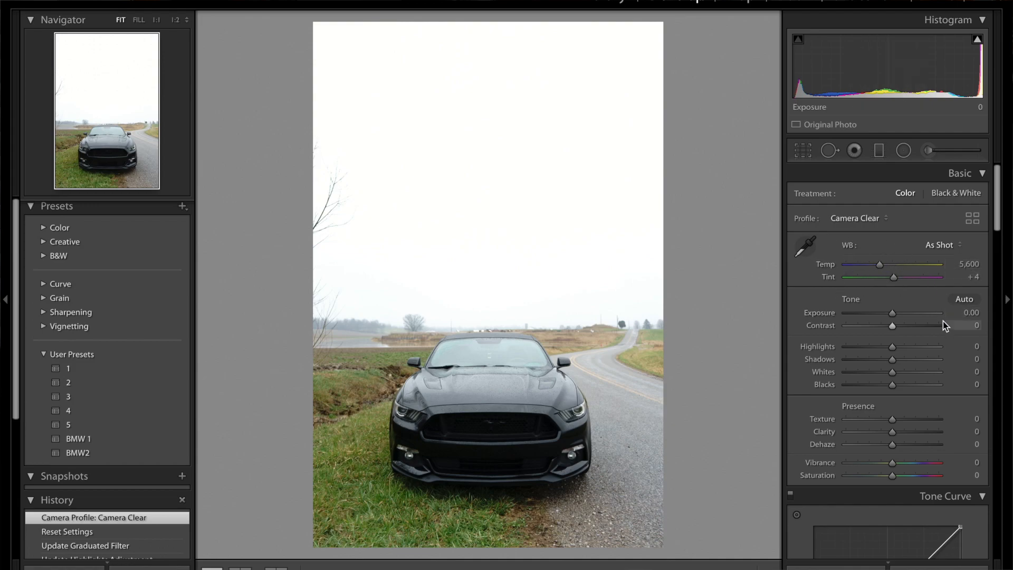
{"action": "scroll", "coordinate": [943, 319], "scroll_direction": "down", "scroll_amount": 3}
- Set the Exposure of the car photo to -1.75
{"action": "left_click", "coordinate": [971, 253]}
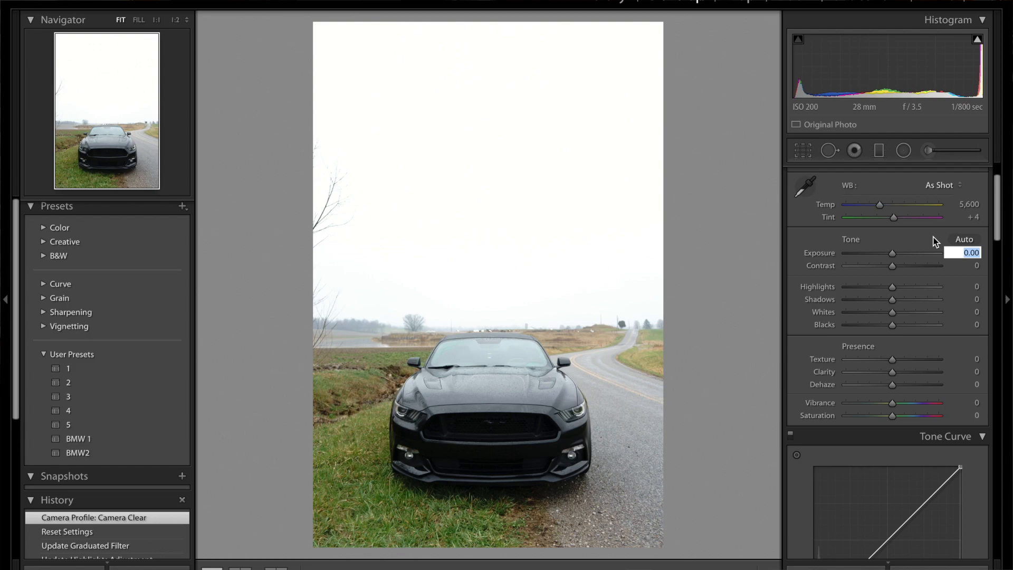
{"action": "key", "text": "1"}
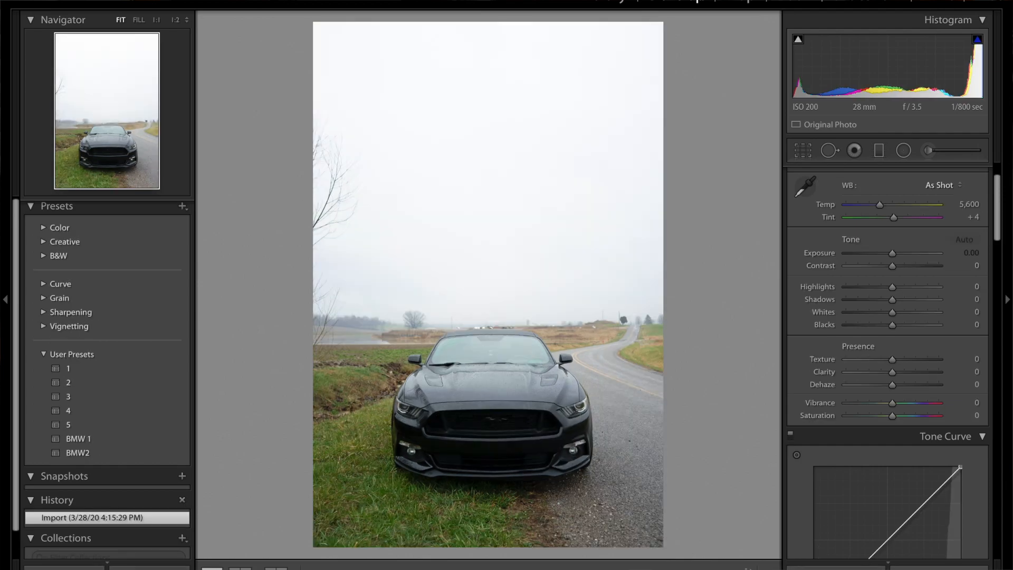
{"action": "key", "text": "."}
{"action": "left_click", "coordinate": [923, 253]}
{"action": "left_click", "coordinate": [963, 253]}
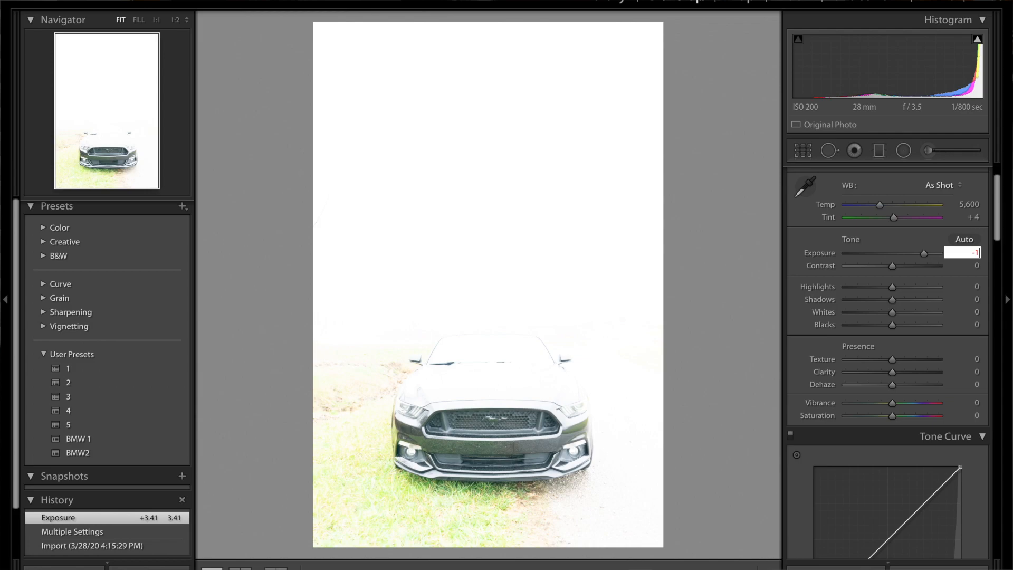
{"action": "type", "text": "-1.75"}
{"action": "key", "text": "Return"}
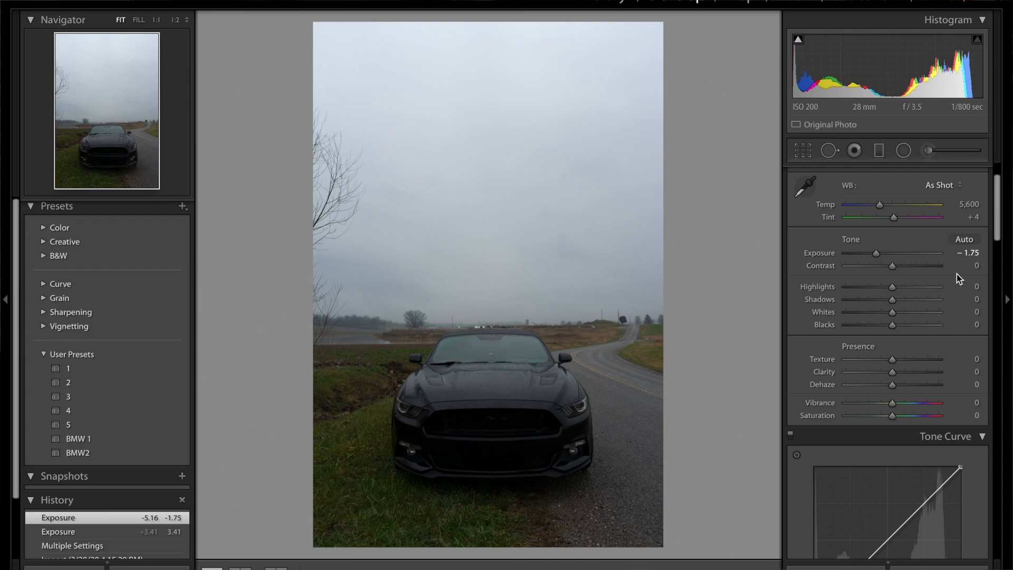
- Set Contrast to +31 and Highlights to -44
{"action": "left_click", "coordinate": [976, 265]}
{"action": "type", "text": "31"}
{"action": "key", "text": "Return"}
{"action": "mouse_move", "coordinate": [976, 287]}
{"action": "left_mouse_down"}
{"action": "mouse_move", "coordinate": [946, 291]}
{"action": "mouse_move", "coordinate": [976, 291]}
{"action": "left_mouse_up"}
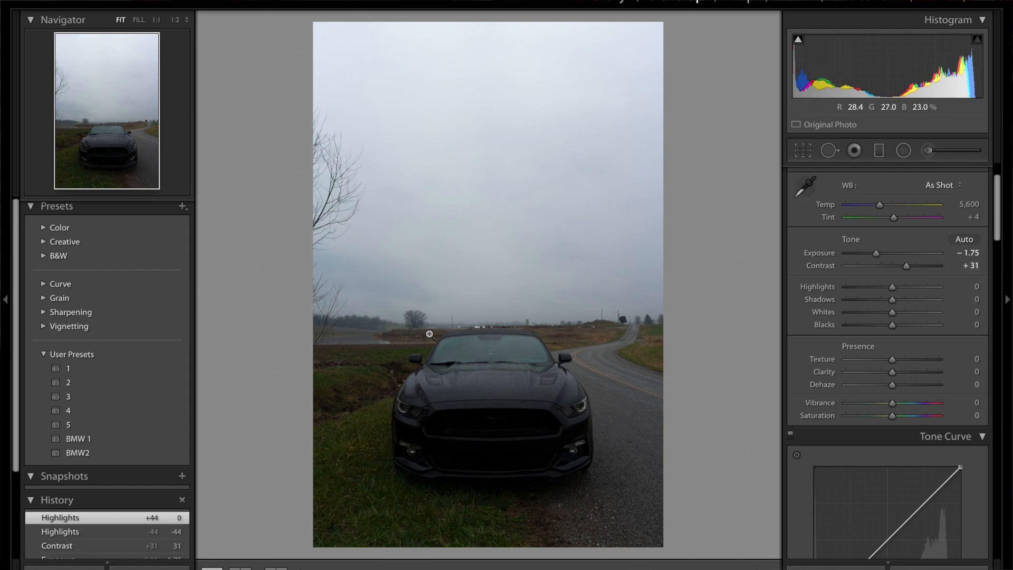
{"action": "left_click", "coordinate": [979, 287]}
{"action": "type", "text": "-44"}
{"action": "key", "text": "Return"}
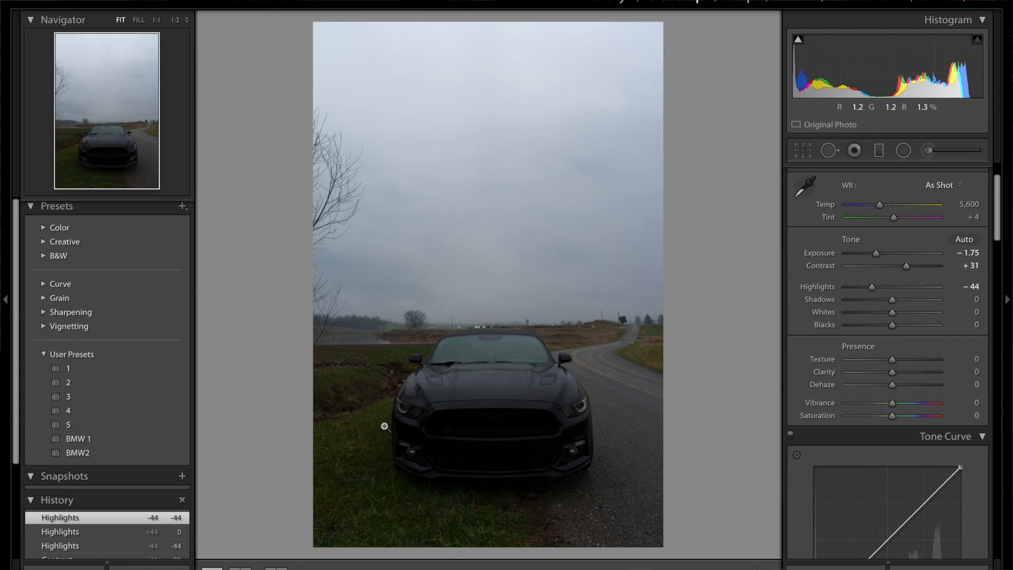
- Set Shadows to +84 and compare the photo with its unedited version
{"action": "left_click", "coordinate": [977, 299]}
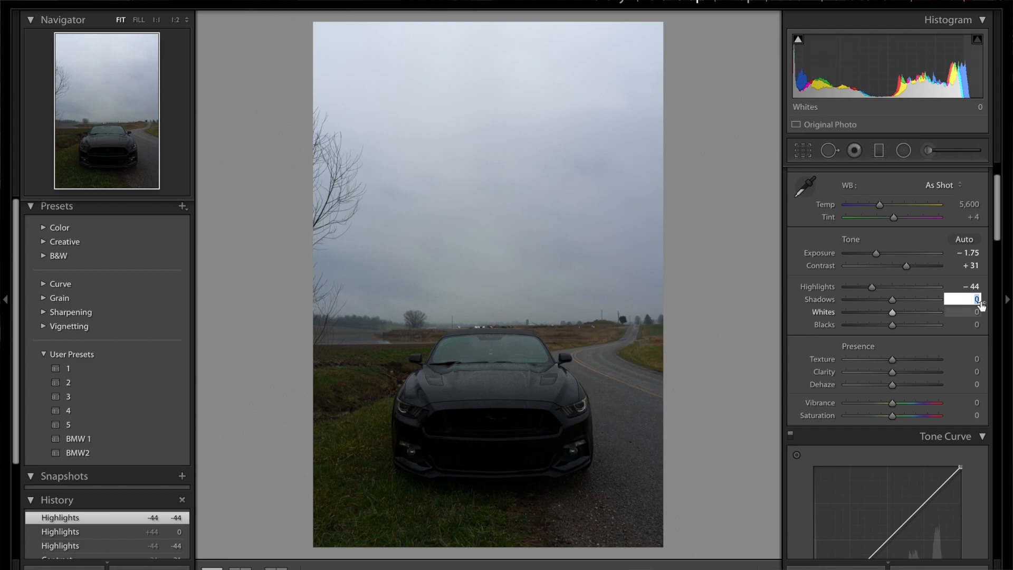
{"action": "type", "text": "8"}
{"action": "key", "text": "Return"}
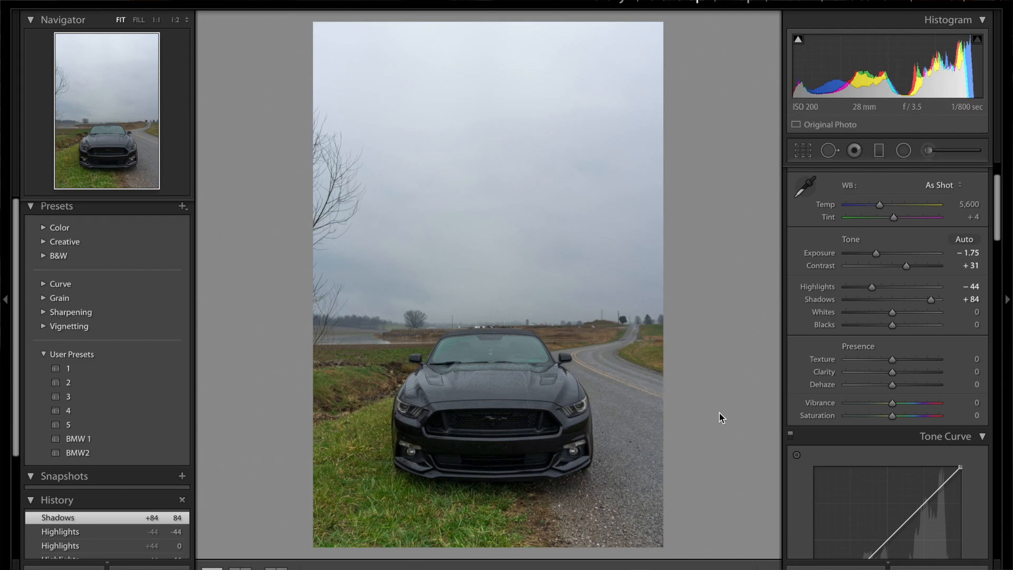
{"action": "key", "text": "backslash"}
{"action": "key", "text": "backslash"}
- Set Whites to +28 and Blacks to +38
{"action": "left_click", "coordinate": [977, 312]}
{"action": "type", "text": "28"}
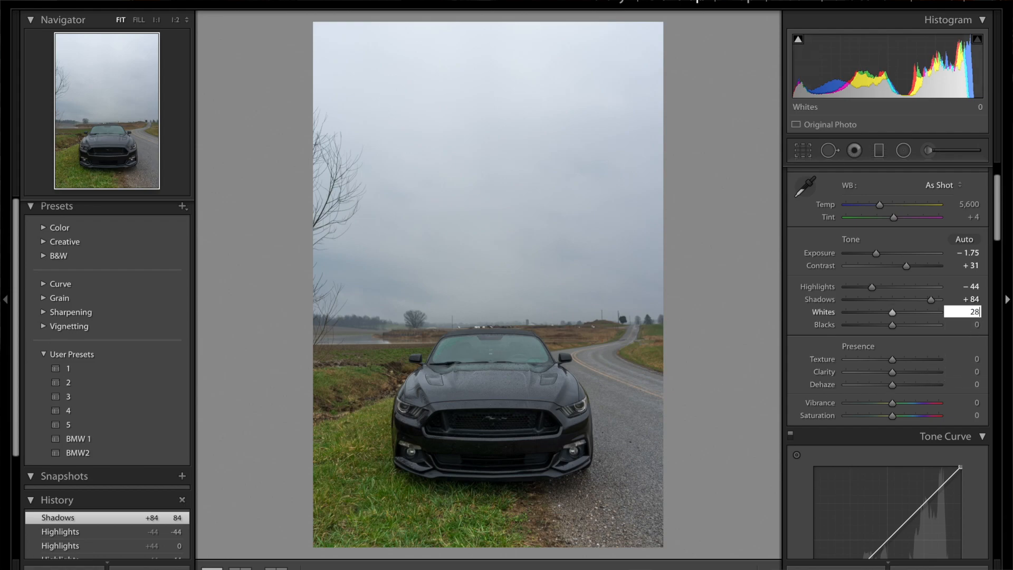
{"action": "key", "text": "Return"}
{"action": "left_click", "coordinate": [977, 324]}
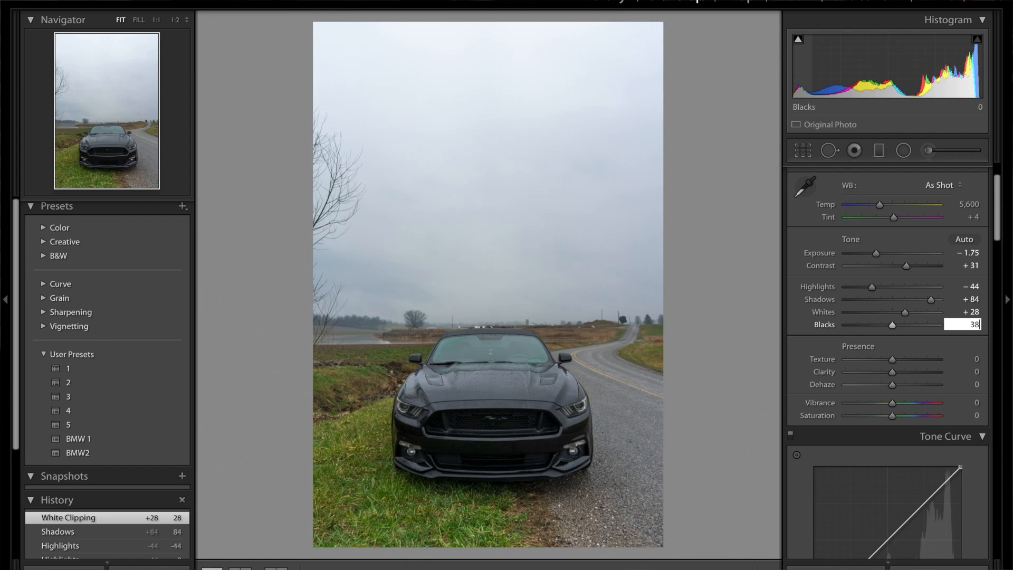
{"action": "key", "text": "Return"}
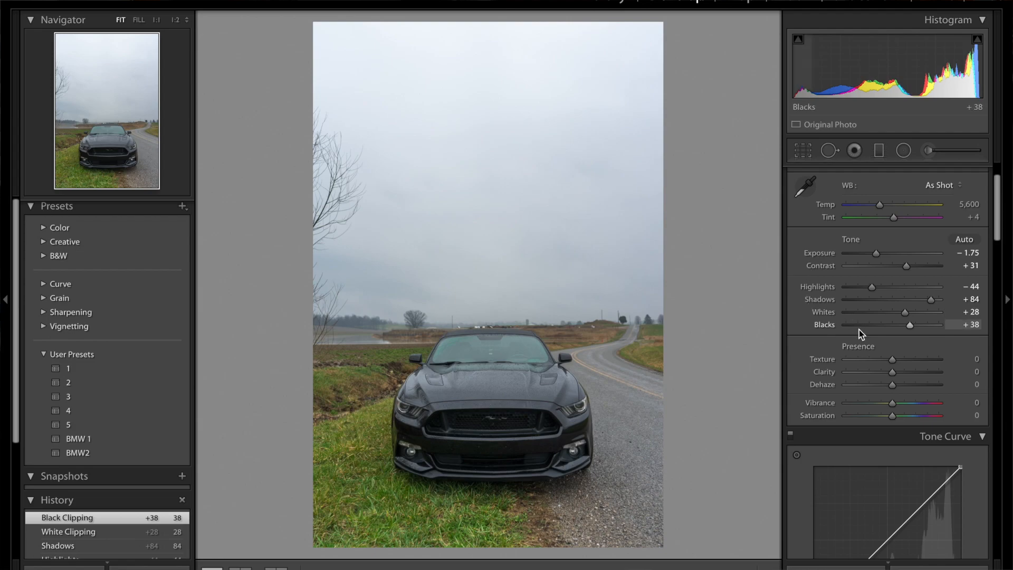
- Set Texture to +23 and Clarity to +19, and check the detail on the car
{"action": "scroll", "coordinate": [858, 329], "scroll_direction": "down", "scroll_amount": 1}
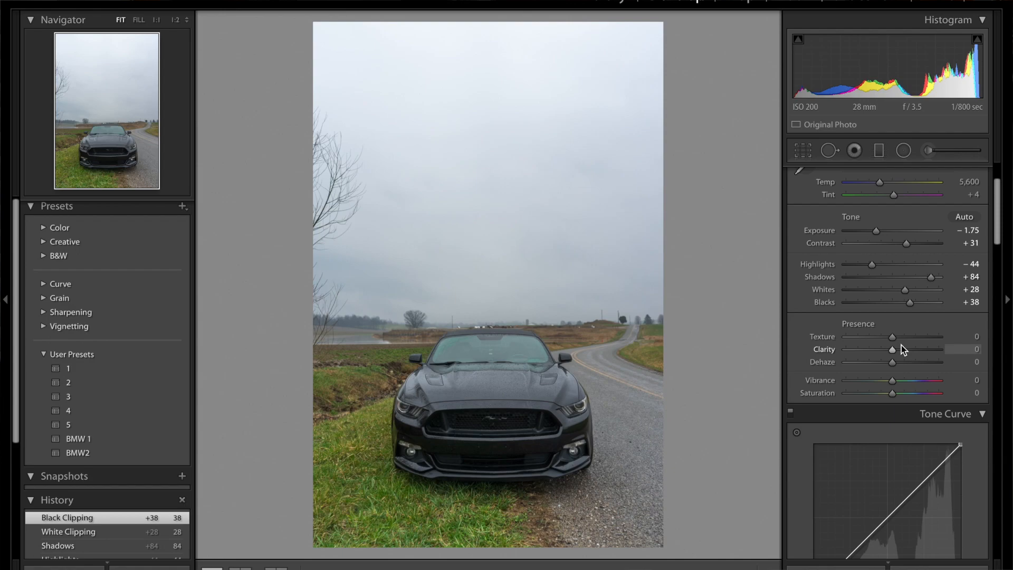
{"action": "scroll", "coordinate": [912, 347], "scroll_direction": "down", "scroll_amount": 1}
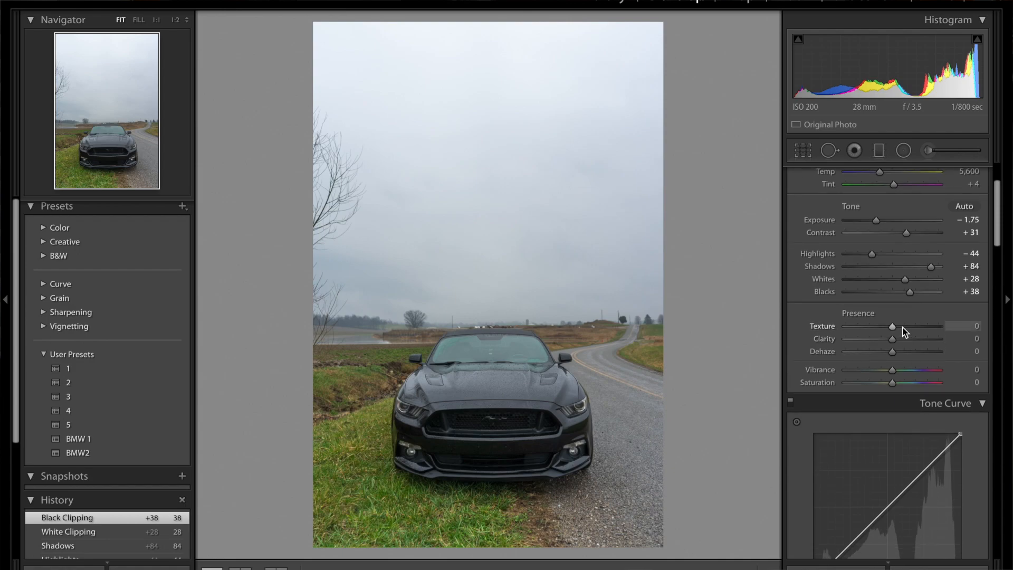
{"action": "left_click", "coordinate": [975, 326]}
{"action": "key", "text": "Tab"}
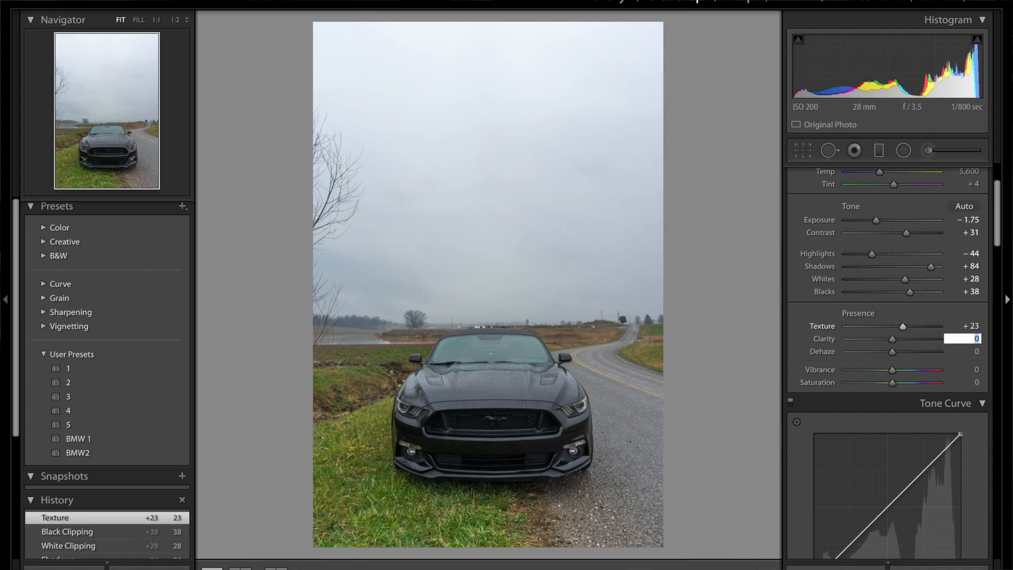
{"action": "key", "text": "Return"}
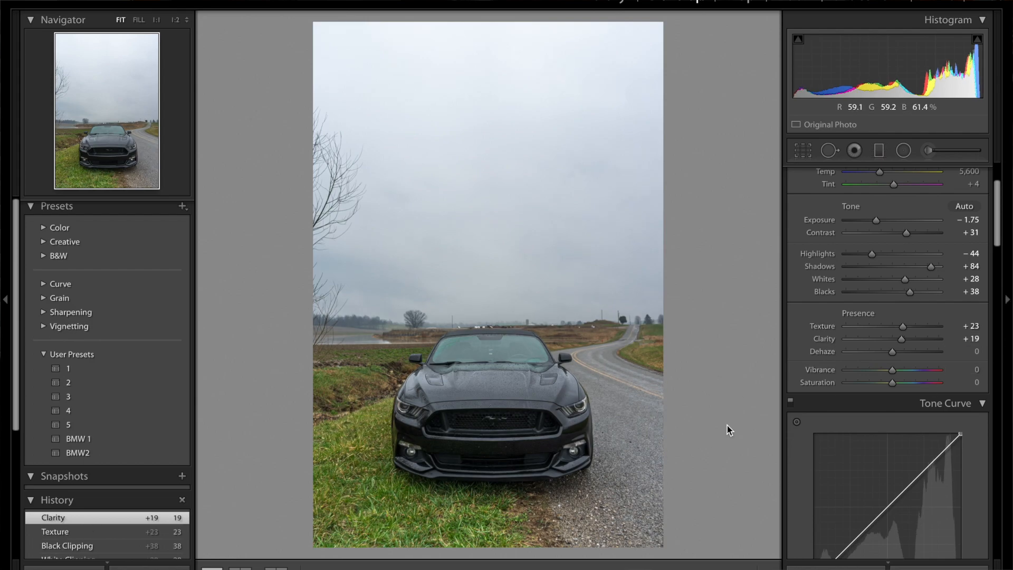
{"action": "left_click", "coordinate": [467, 397]}
{"action": "left_click_drag", "start_coordinate": [616, 393], "coordinate": [505, 355]}
{"action": "left_click_drag", "start_coordinate": [516, 395], "coordinate": [521, 317]}
{"action": "key", "text": "z"}
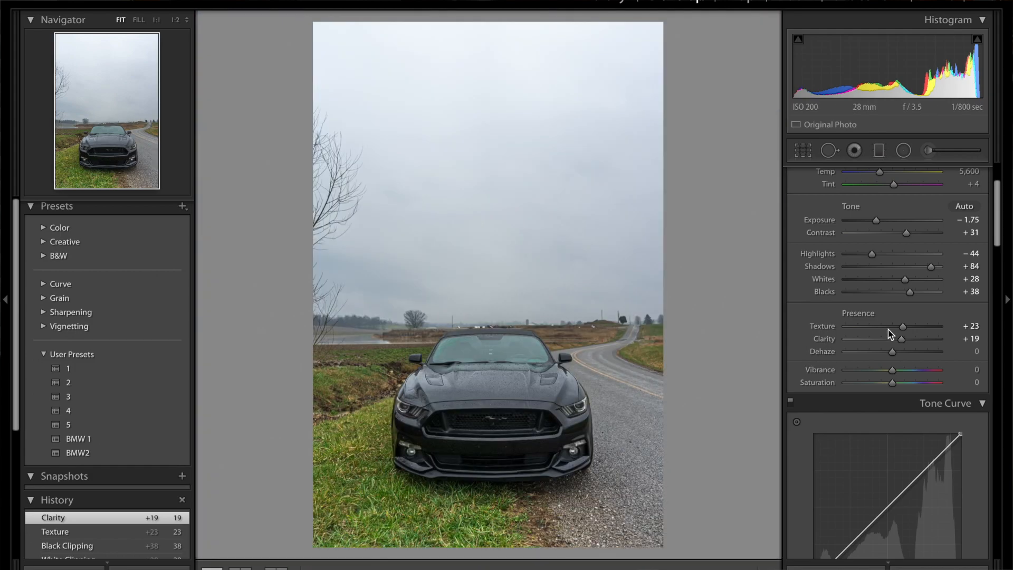
- Set Vibrance to -56 to mute the photo's colours
{"action": "left_click", "coordinate": [977, 370]}
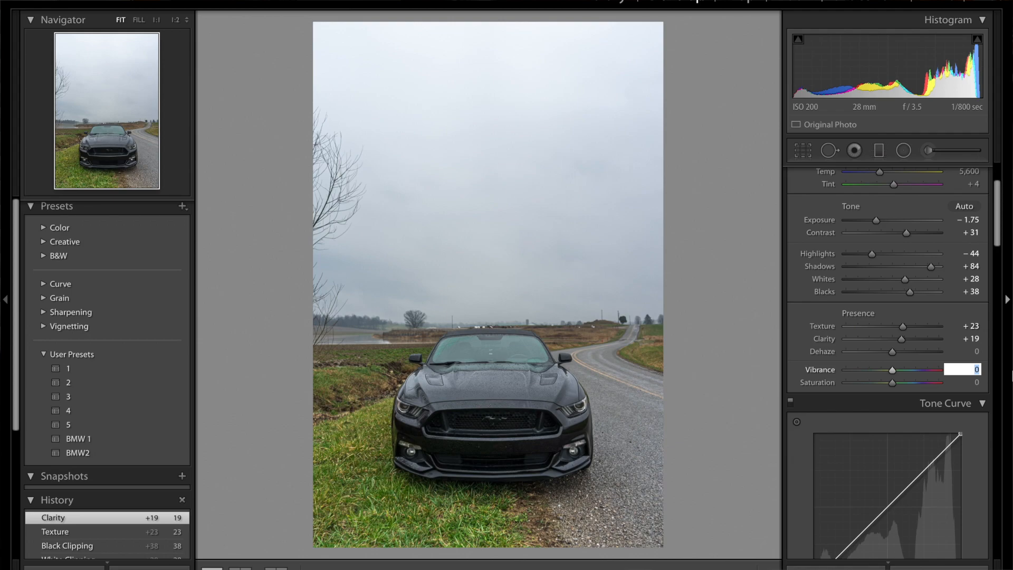
{"action": "type", "text": "-56"}
{"action": "key", "text": "Return"}
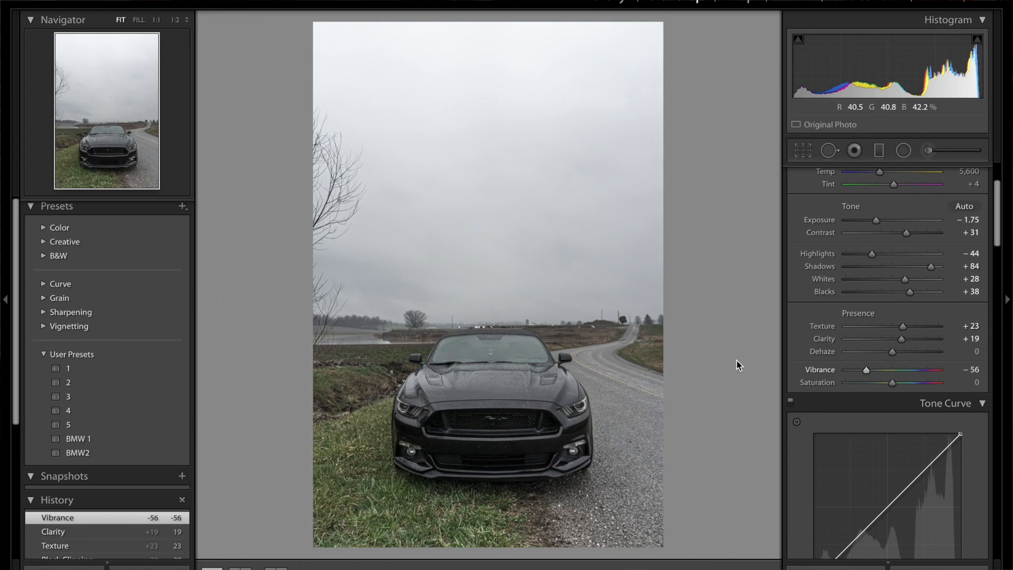
- Review the Basic tone and presence adjustments together with the linear tone curve
{"action": "scroll", "coordinate": [872, 380], "scroll_direction": "down", "scroll_amount": 1}
{"action": "scroll", "coordinate": [873, 380], "scroll_direction": "down", "scroll_amount": 1}
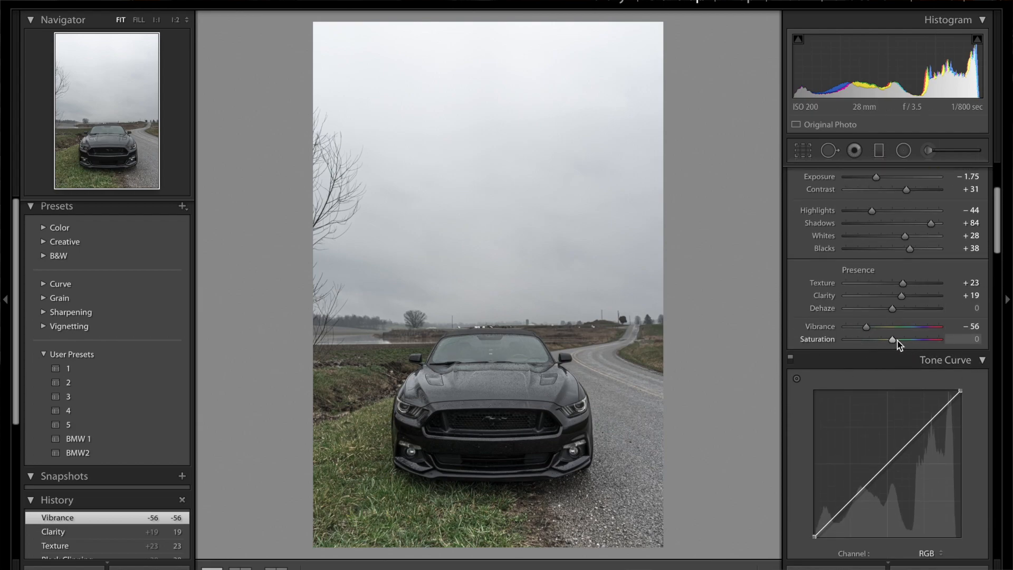
{"action": "scroll", "coordinate": [899, 359], "scroll_direction": "down", "scroll_amount": 4}
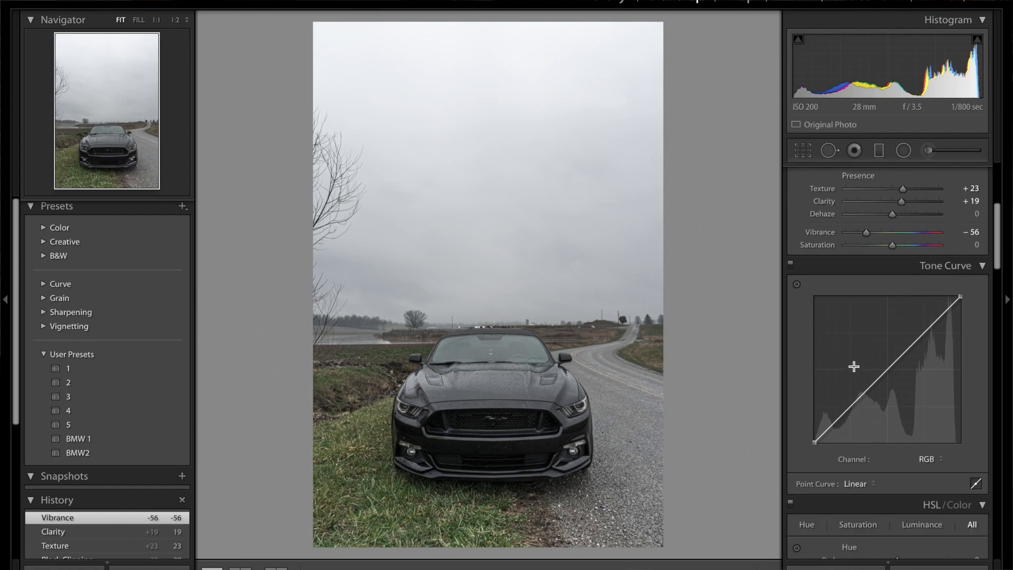
{"action": "scroll", "coordinate": [887, 386], "scroll_direction": "down", "scroll_amount": 3}
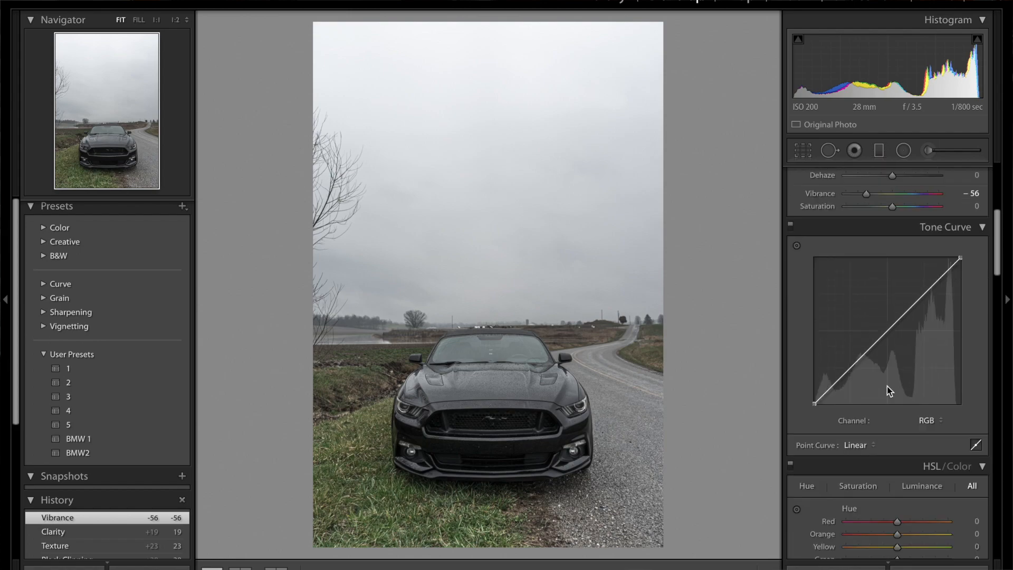
{"action": "key", "text": "F6"}
{"action": "key", "text": "F6"}
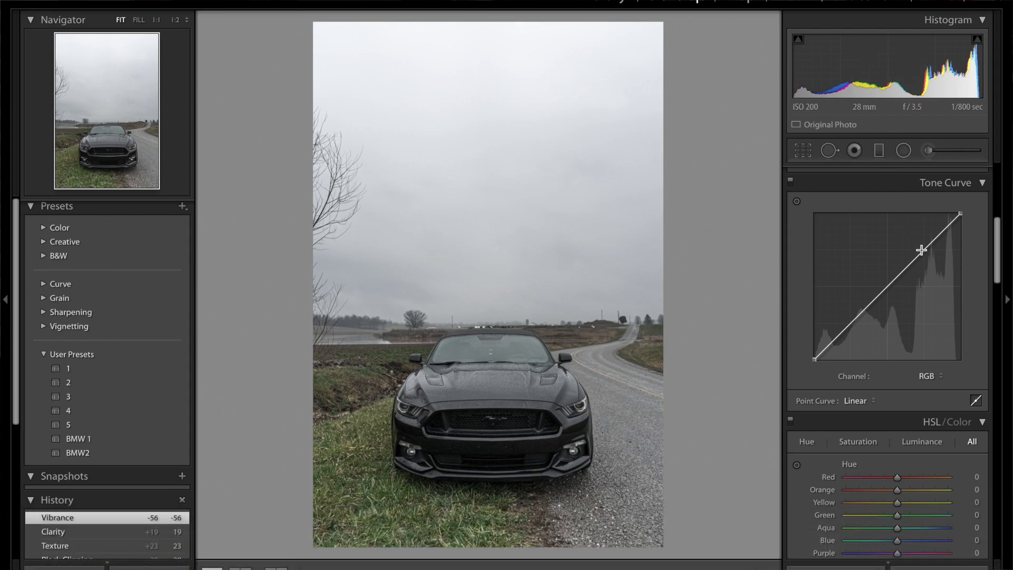
{"action": "scroll", "coordinate": [922, 195], "scroll_direction": "up", "scroll_amount": 5}
{"action": "scroll", "coordinate": [923, 193], "scroll_direction": "up", "scroll_amount": 5}
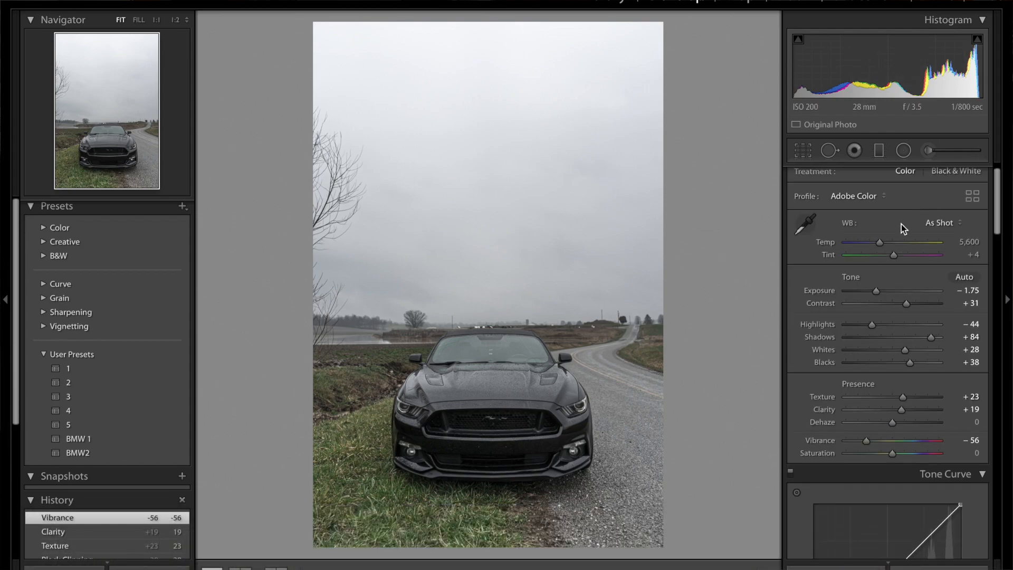
{"action": "scroll", "coordinate": [918, 249], "scroll_direction": "down", "scroll_amount": 7}
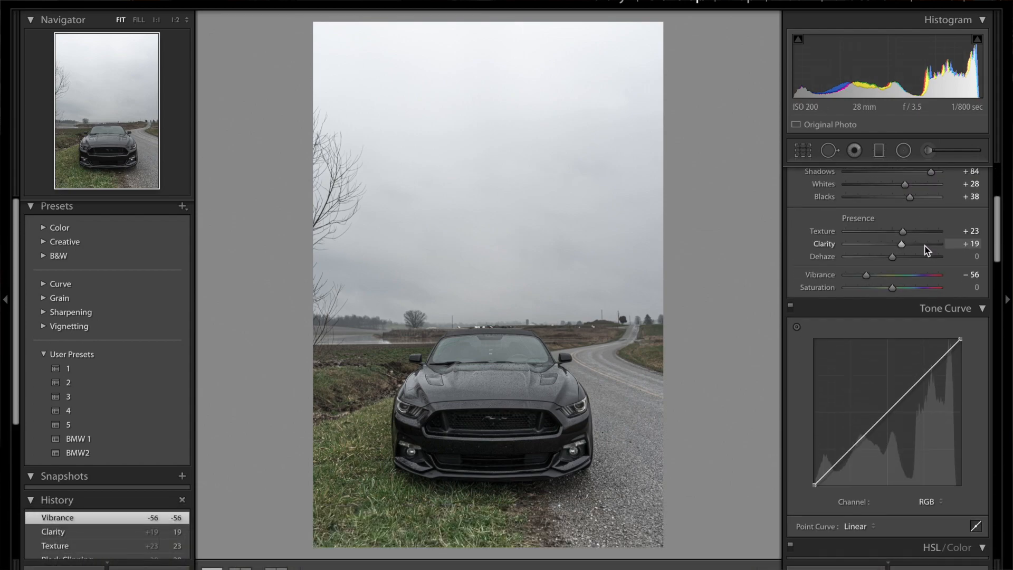
{"action": "scroll", "coordinate": [927, 251], "scroll_direction": "up", "scroll_amount": 3}
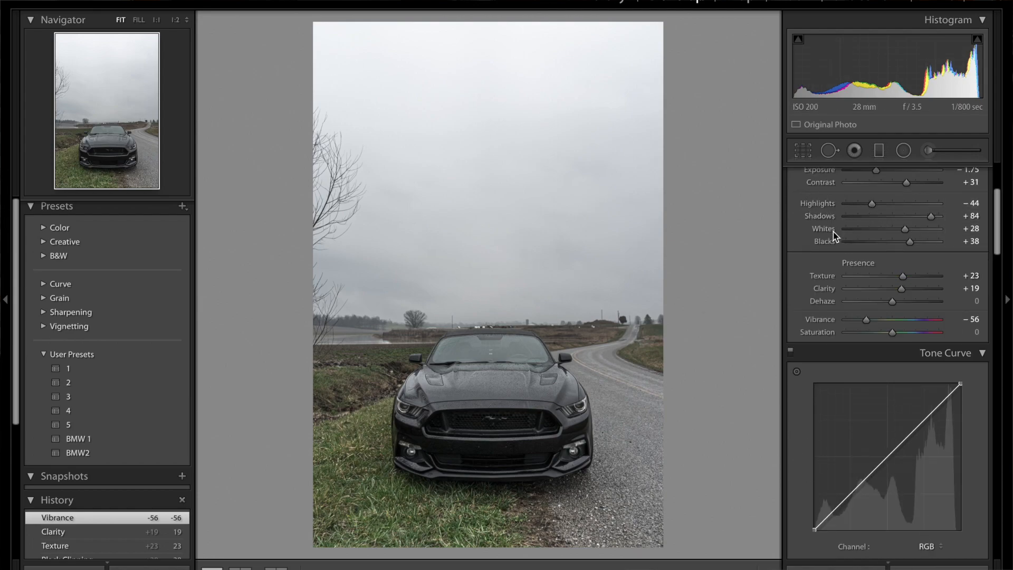
{"action": "scroll", "coordinate": [874, 443], "scroll_direction": "down", "scroll_amount": 2}
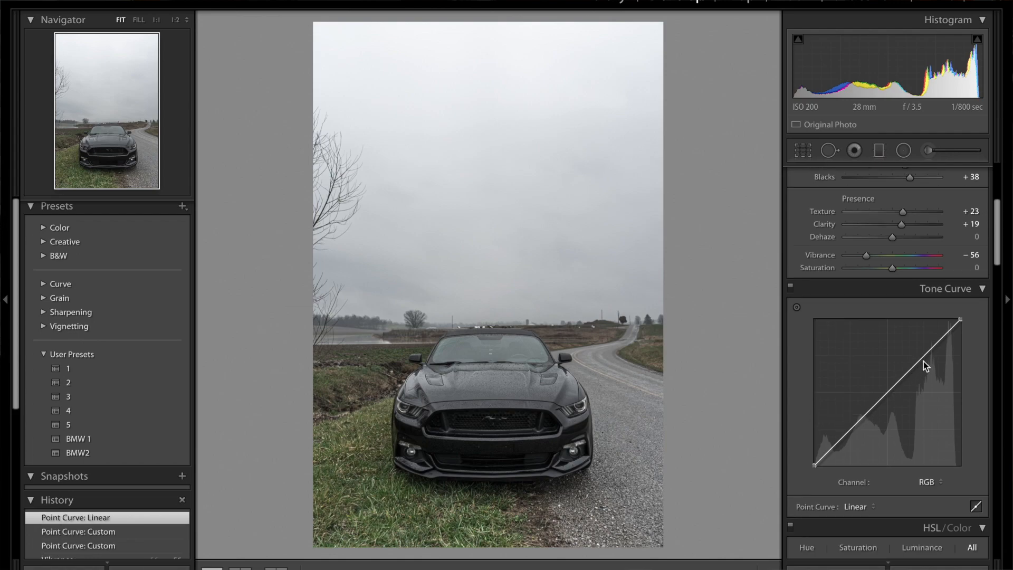
{"action": "left_click_drag", "start_coordinate": [907, 350], "coordinate": [926, 361]}
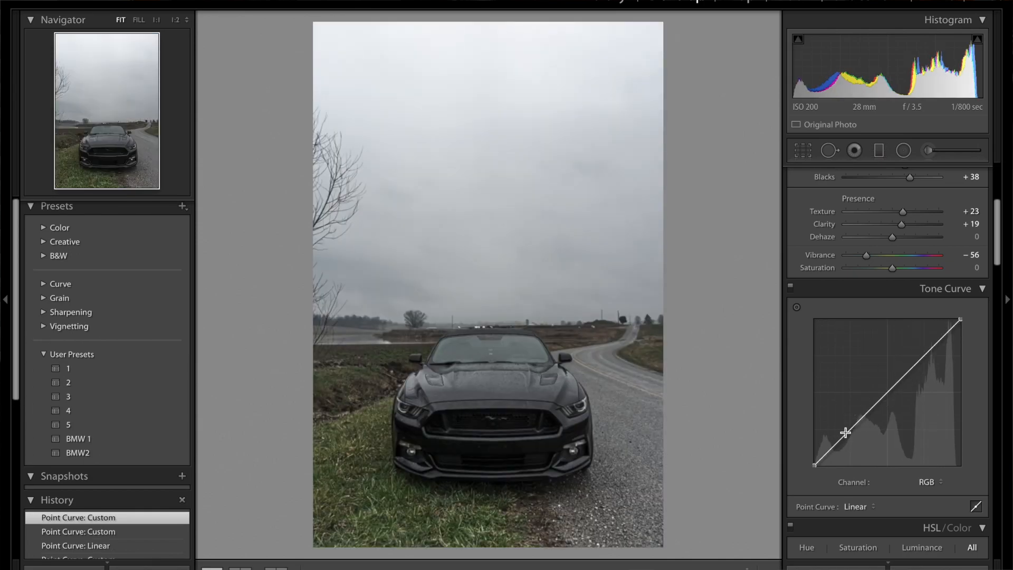
{"action": "mouse_move", "coordinate": [844, 433]}
{"action": "left_mouse_down"}
{"action": "mouse_move", "coordinate": [857, 444]}
{"action": "mouse_move", "coordinate": [841, 421]}
{"action": "mouse_move", "coordinate": [859, 433]}
{"action": "left_mouse_up"}
{"action": "double_click", "coordinate": [860, 433]}
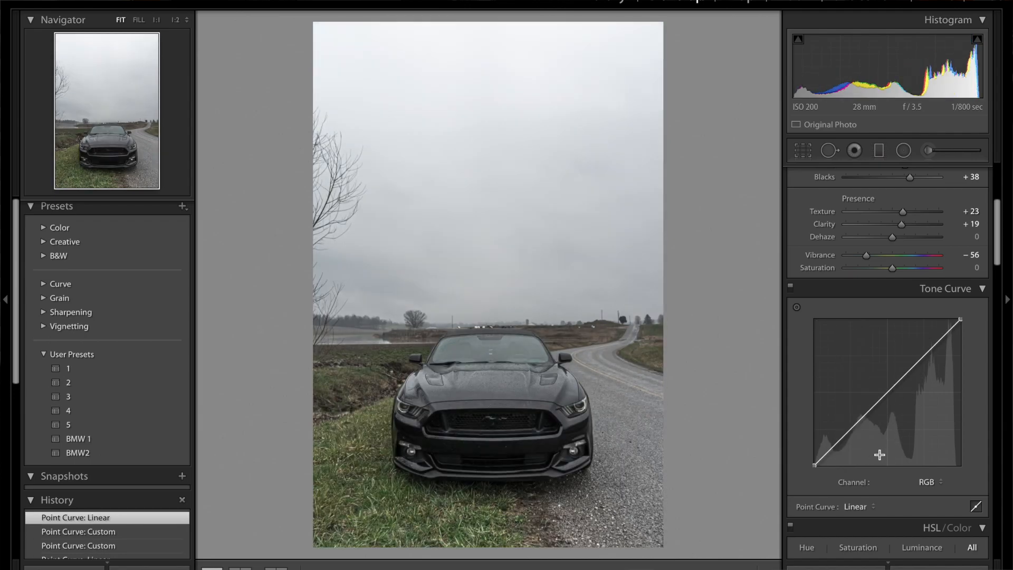
- Shape the RGB tone curve into an S by lowering a point in the shadows and raising one in the highlights
{"action": "left_click", "coordinate": [858, 422]}
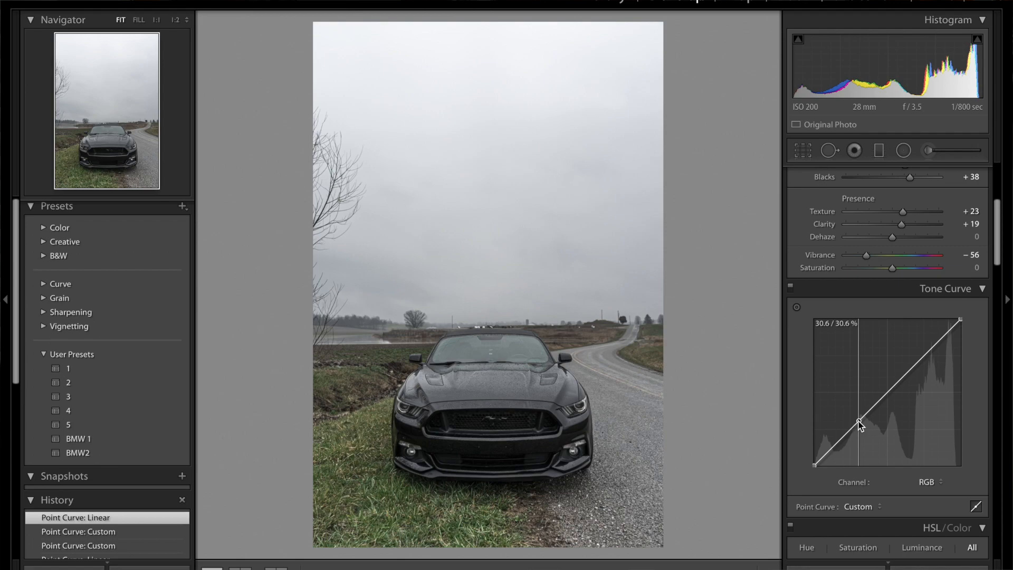
{"action": "left_click_drag", "start_coordinate": [859, 423], "coordinate": [862, 426]}
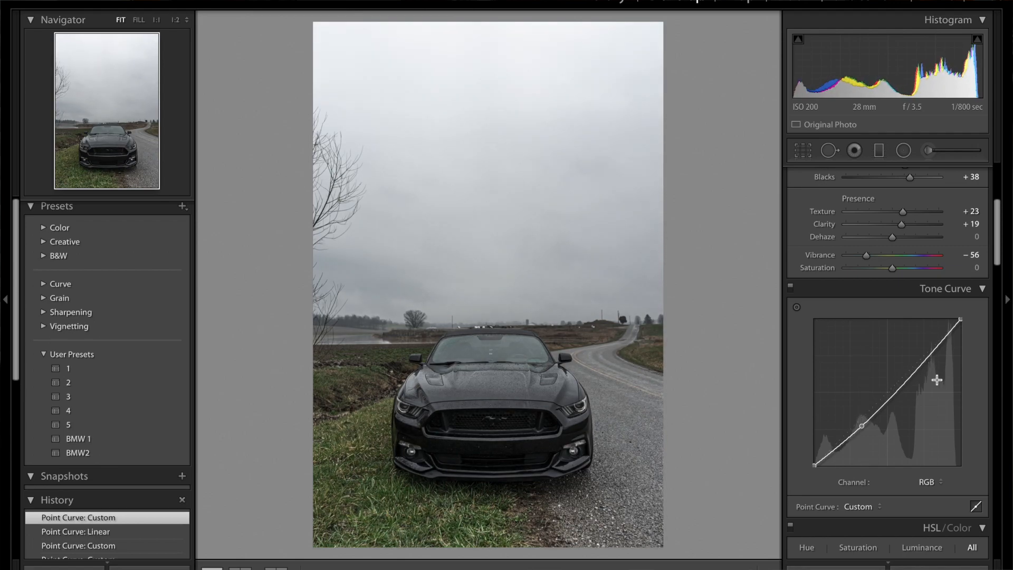
{"action": "left_click_drag", "start_coordinate": [927, 366], "coordinate": [915, 356]}
{"action": "left_click_drag", "start_coordinate": [862, 428], "coordinate": [865, 427]}
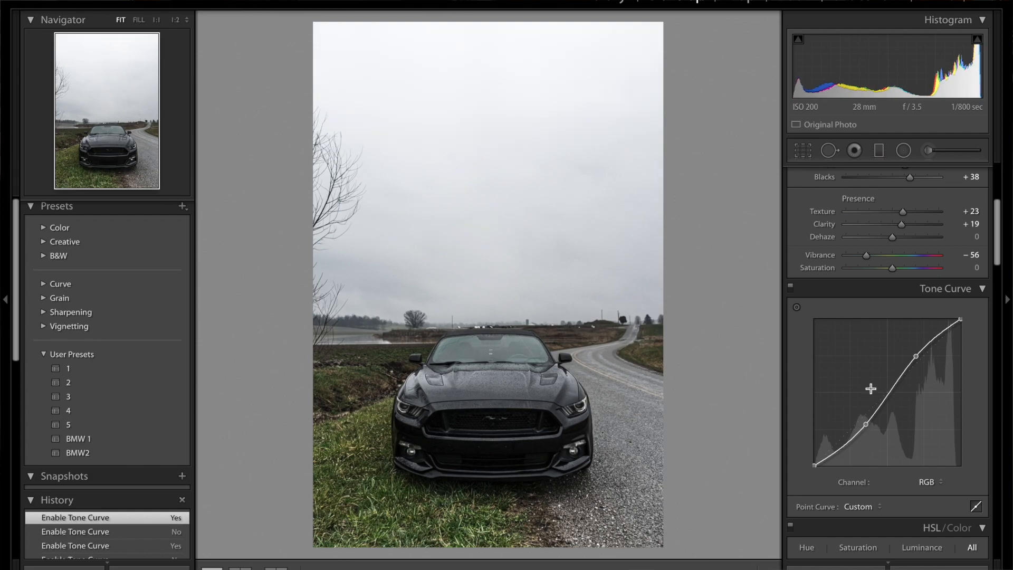
{"action": "scroll", "coordinate": [885, 429], "scroll_direction": "down", "scroll_amount": 5}
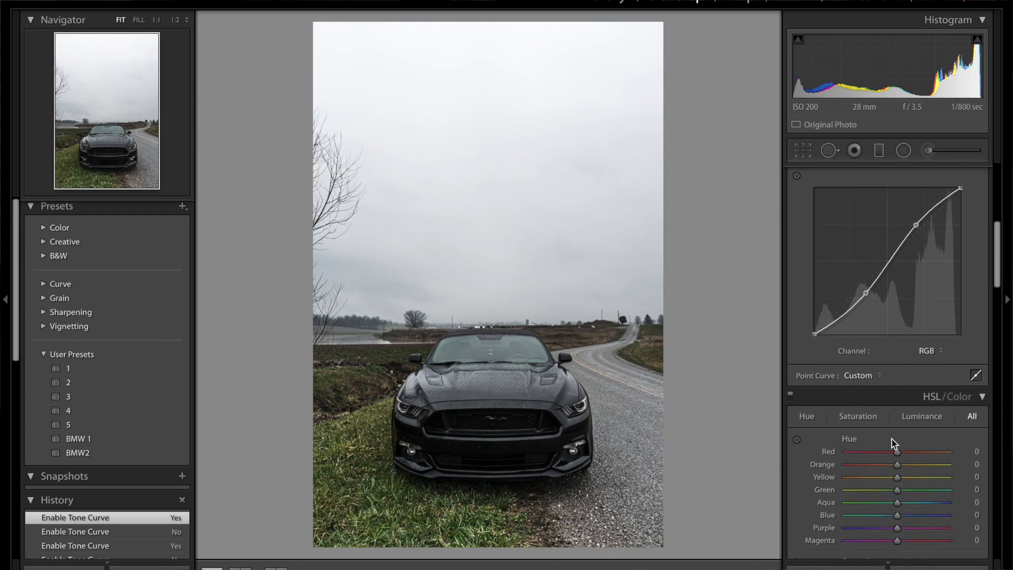
{"action": "scroll", "coordinate": [891, 439], "scroll_direction": "down", "scroll_amount": 1}
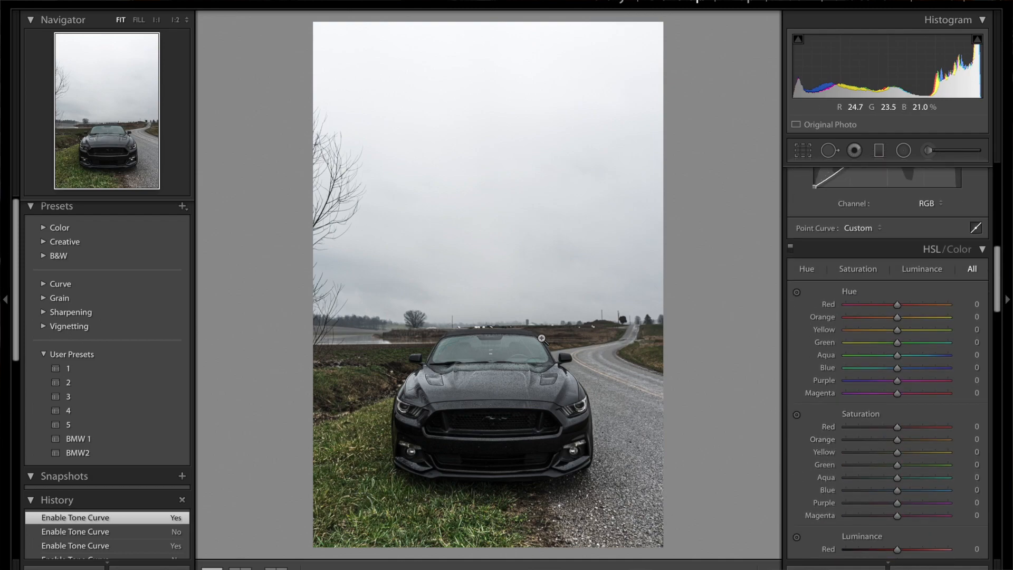
- Set the HSL hue of Green to -100 and of Yellow to -23 to turn the grass brownish
{"action": "scroll", "coordinate": [895, 322], "scroll_direction": "down", "scroll_amount": 1}
{"action": "left_click_drag", "start_coordinate": [895, 323], "coordinate": [71, 320]}
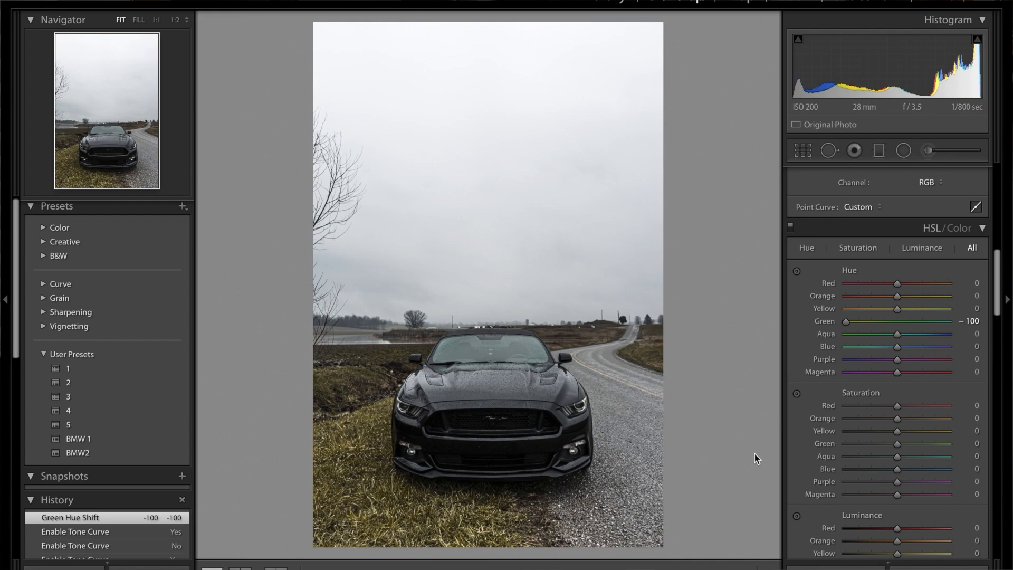
{"action": "left_click", "coordinate": [974, 307]}
{"action": "type", "text": "-23"}
{"action": "key", "text": "Return"}
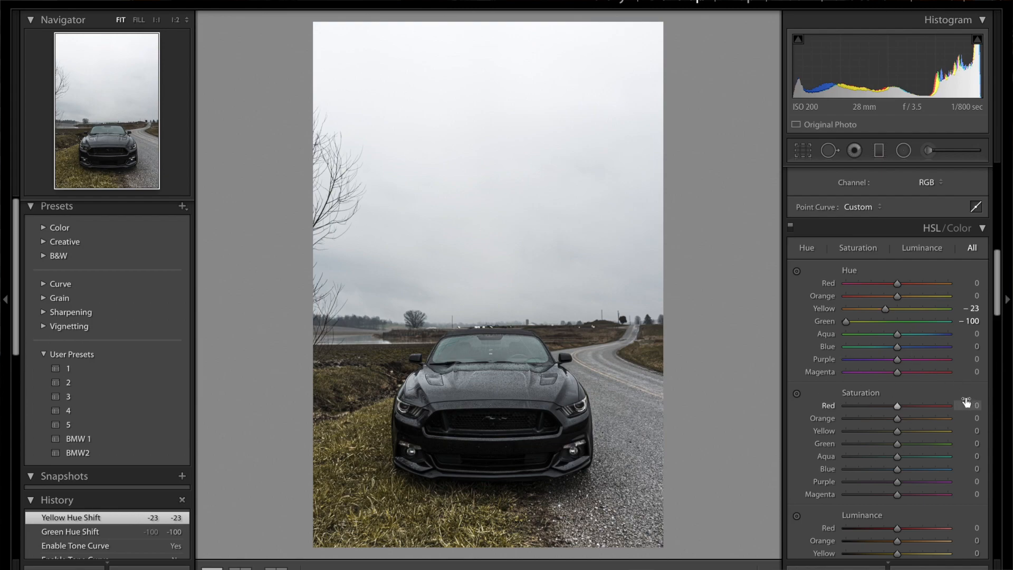
- Inspect the windshield's colour tint up close, and set the HSL saturation of Aqua to -14 and Blue to -12
{"action": "scroll", "coordinate": [906, 355], "scroll_direction": "down", "scroll_amount": 3}
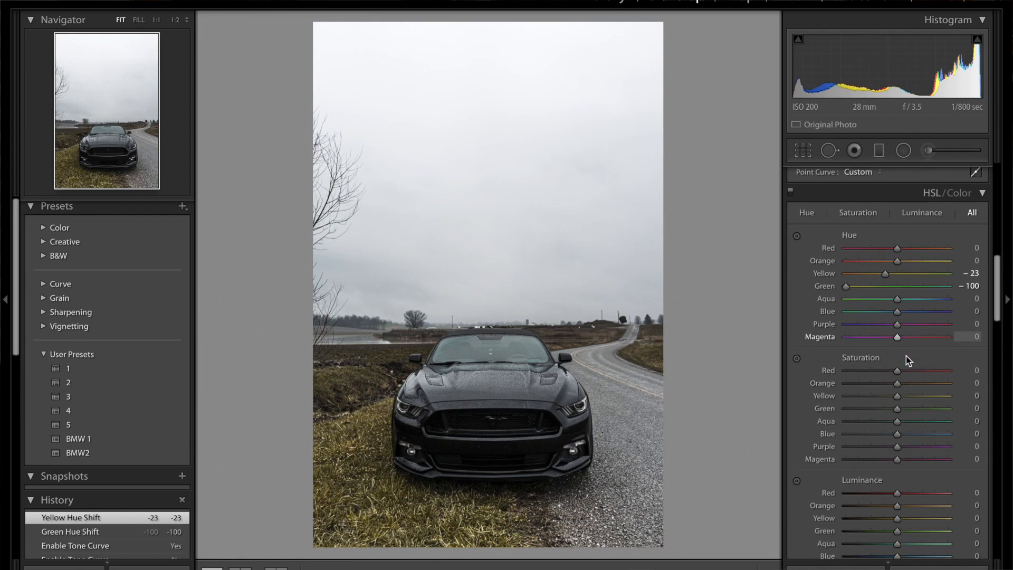
{"action": "scroll", "coordinate": [902, 378], "scroll_direction": "down", "scroll_amount": 1}
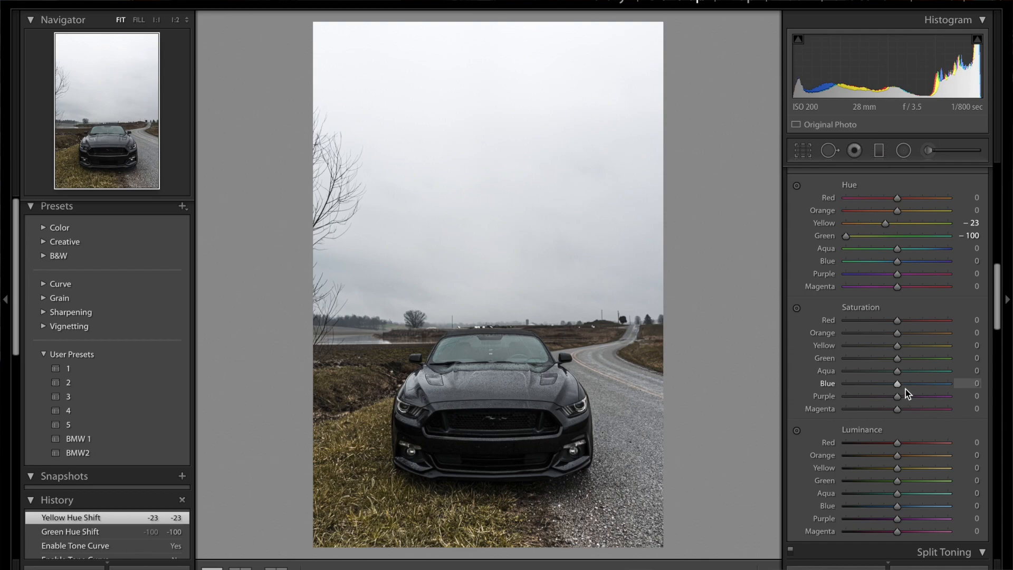
{"action": "left_click", "coordinate": [466, 343]}
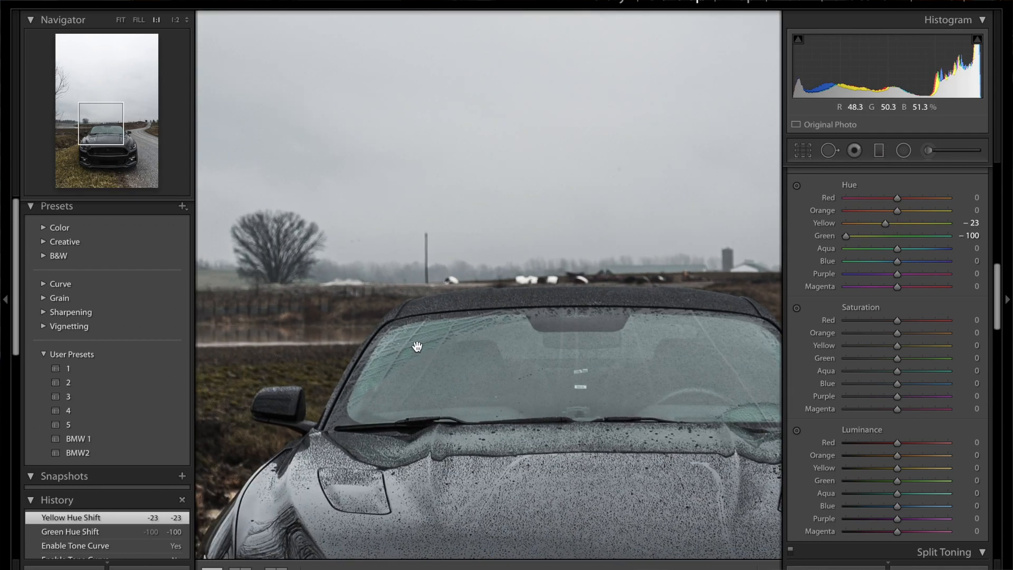
{"action": "left_click", "coordinate": [424, 349]}
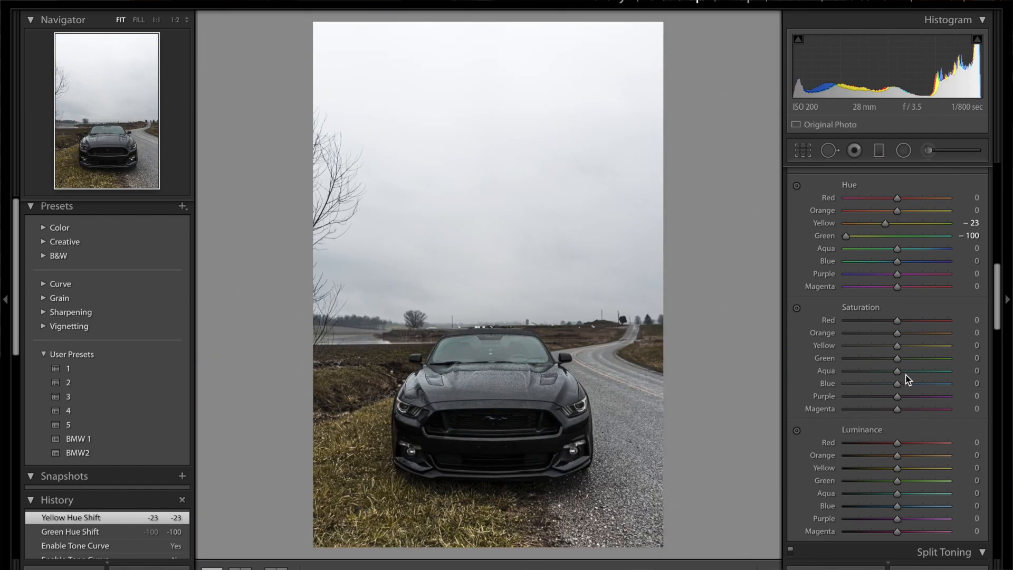
{"action": "left_click", "coordinate": [975, 372]}
{"action": "type", "text": "-14"}
{"action": "key", "text": "Tab"}
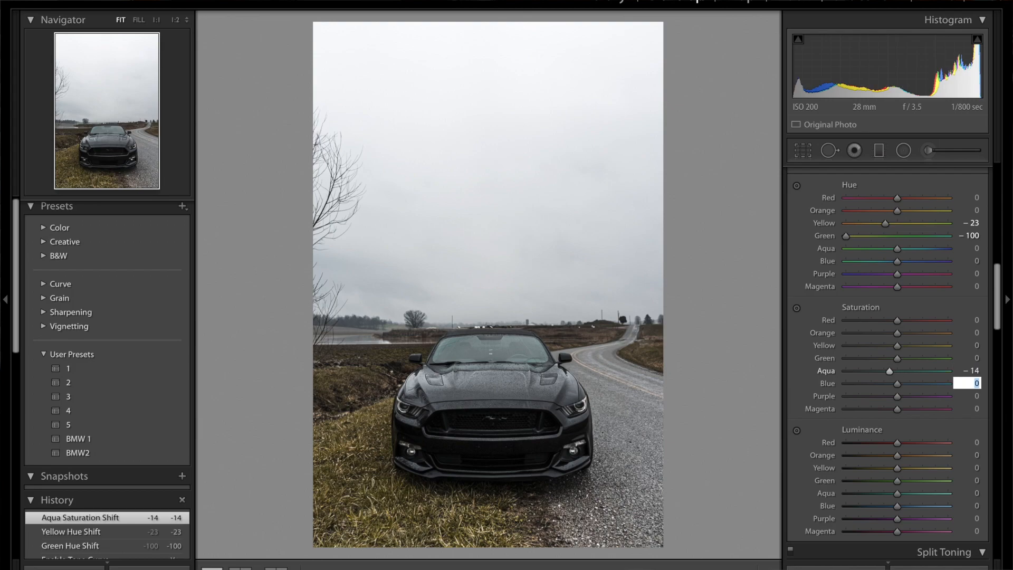
{"action": "type", "text": "-12"}
{"action": "key", "text": "Return"}
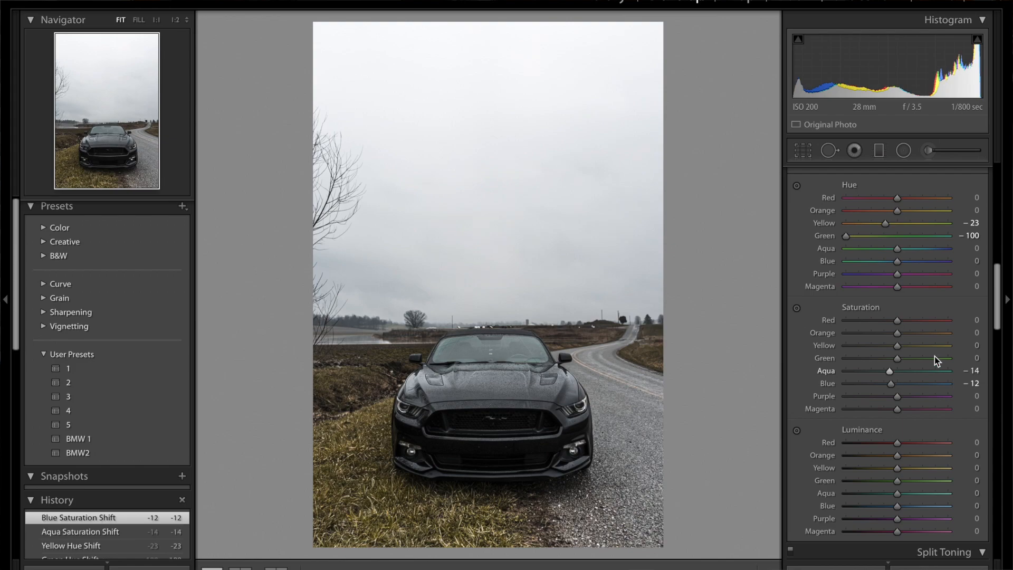
- Set the HSL saturation of Green to -64 and of Yellow to +30
{"action": "left_click", "coordinate": [978, 357]}
{"action": "type", "text": "-64"}
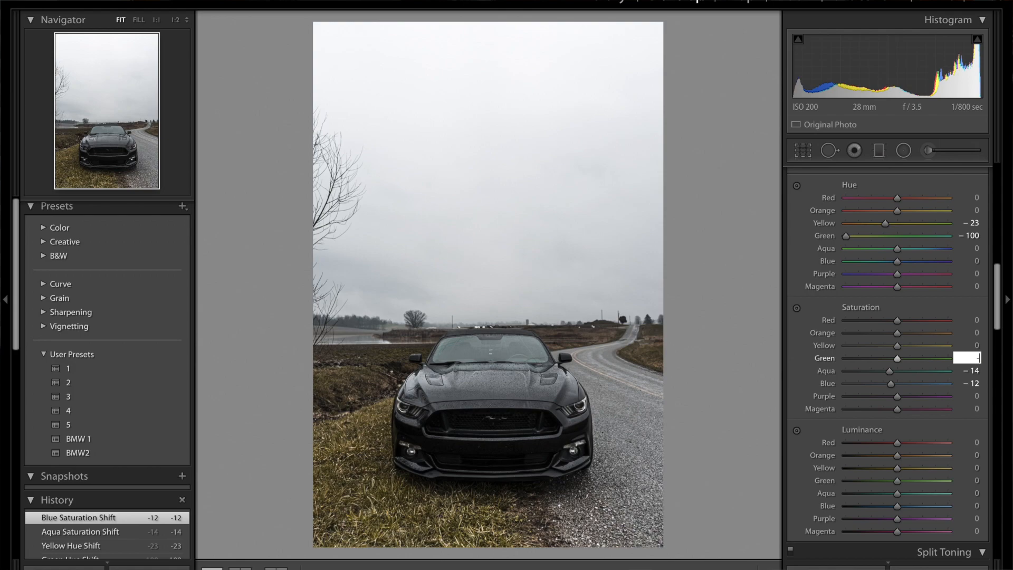
{"action": "key", "text": "Return"}
{"action": "left_click", "coordinate": [975, 345]}
{"action": "type", "text": "30"}
{"action": "key", "text": "Return"}
- Compare the photo with its original, and with the HSL hue and saturation adjustments switched off and on again
{"action": "key", "text": "backslash"}
{"action": "key", "text": "backslash"}
{"action": "scroll", "coordinate": [818, 230], "scroll_direction": "up", "scroll_amount": 2}
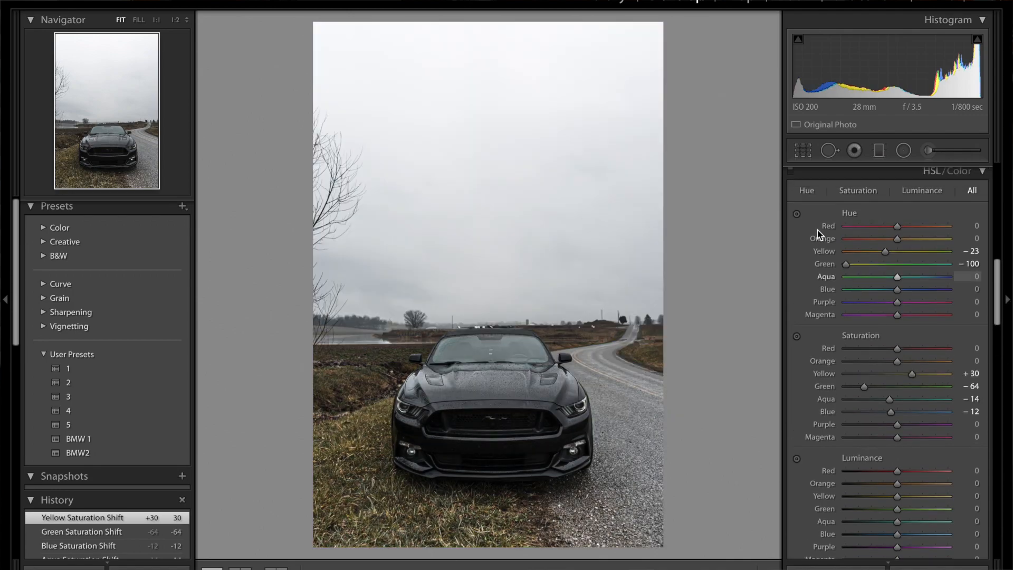
{"action": "left_click", "coordinate": [790, 170]}
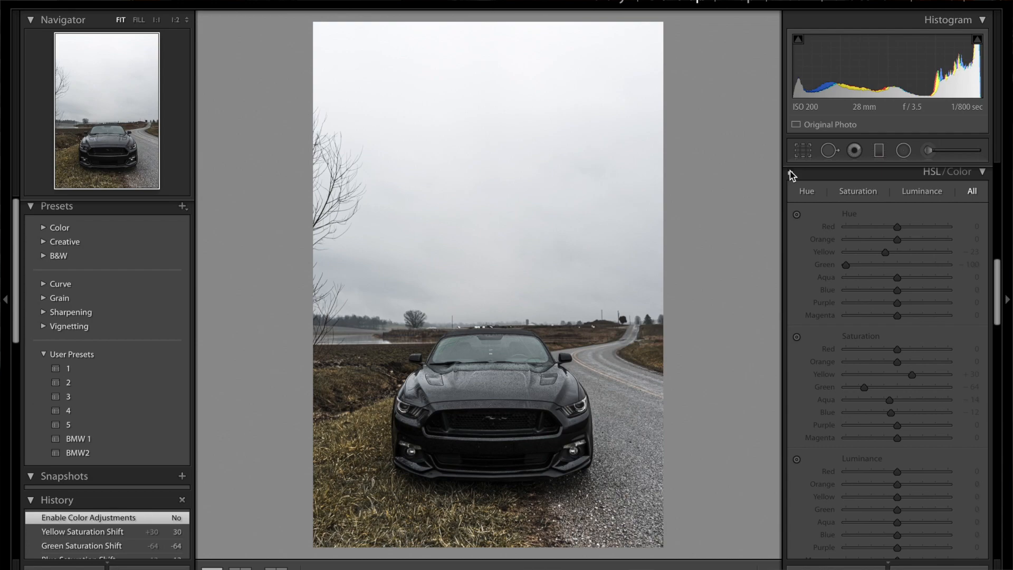
{"action": "left_click", "coordinate": [790, 171]}
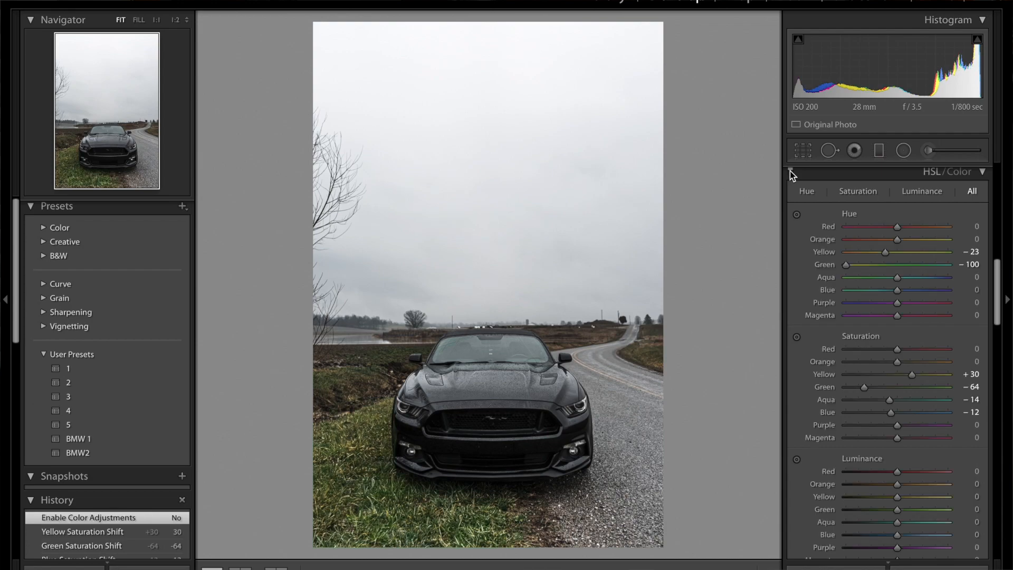
- Set the HSL luminance of Orange to +25, Yellow to +17 and Green to -38
{"action": "scroll", "coordinate": [990, 501], "scroll_direction": "down", "scroll_amount": 3}
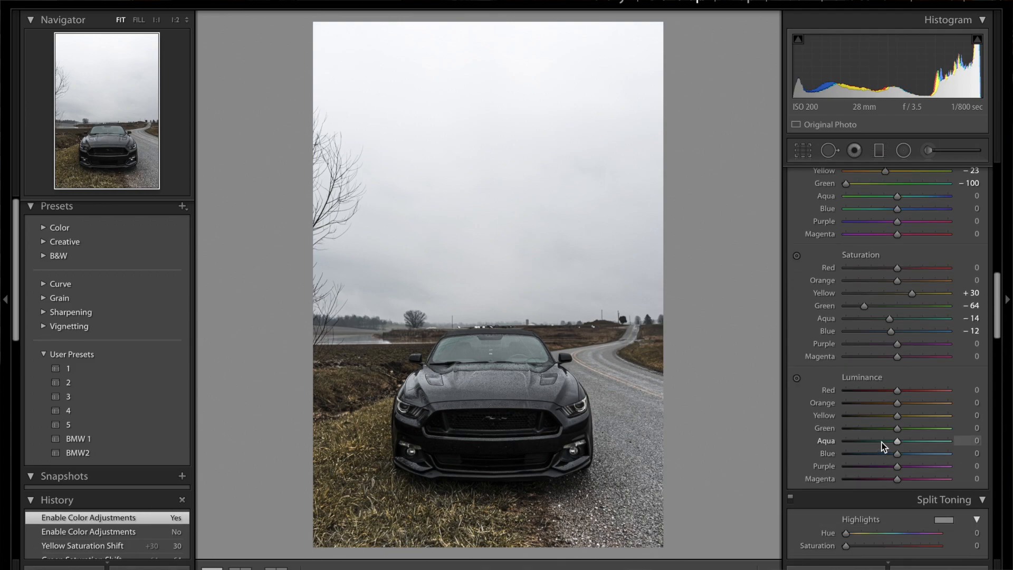
{"action": "scroll", "coordinate": [890, 438], "scroll_direction": "down", "scroll_amount": 2}
{"action": "left_click", "coordinate": [977, 368]}
{"action": "type", "text": "25"}
{"action": "key", "text": "Tab"}
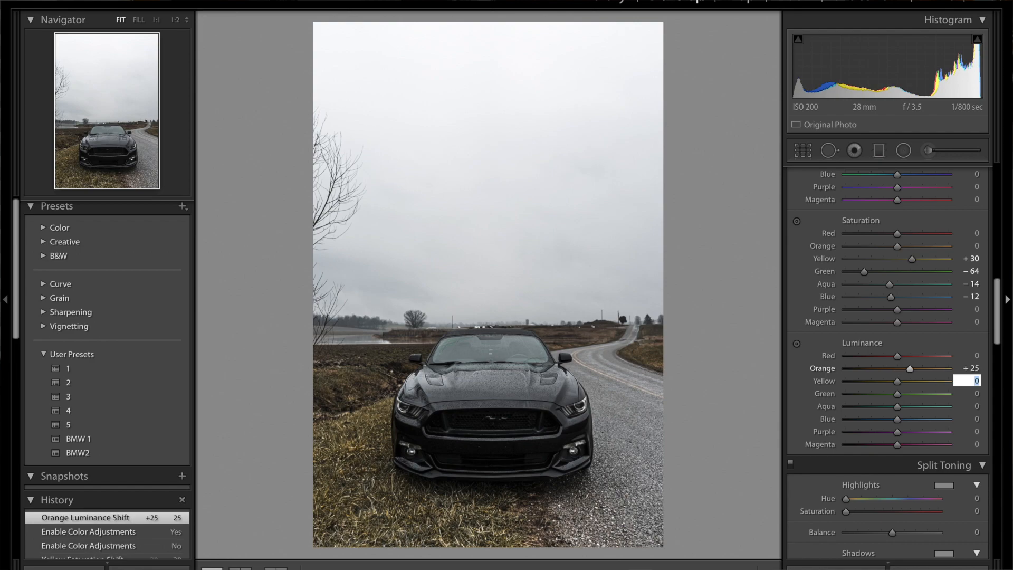
{"action": "type", "text": "17"}
{"action": "key", "text": "Tab"}
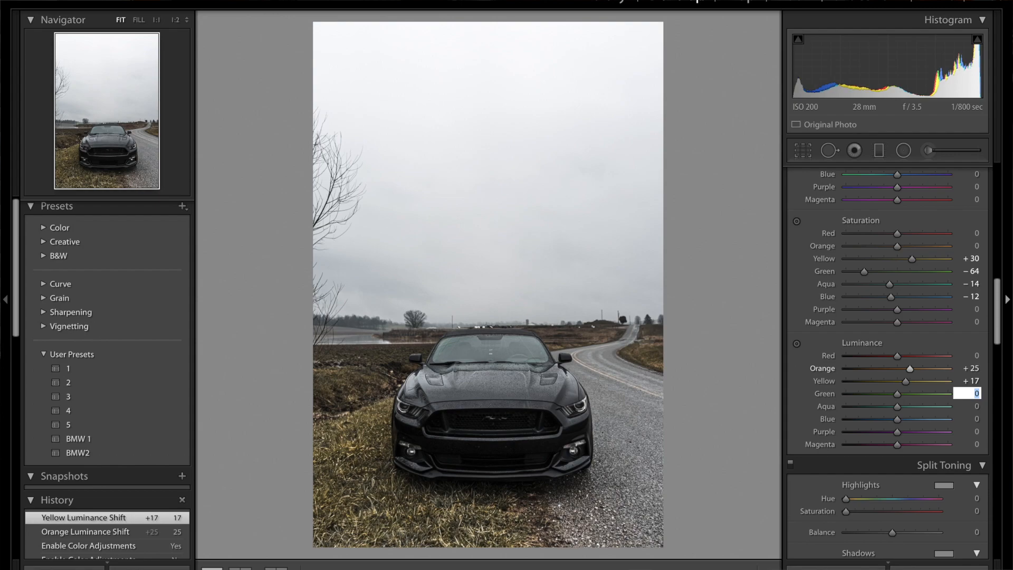
{"action": "type", "text": "-38"}
{"action": "key", "text": "Return"}
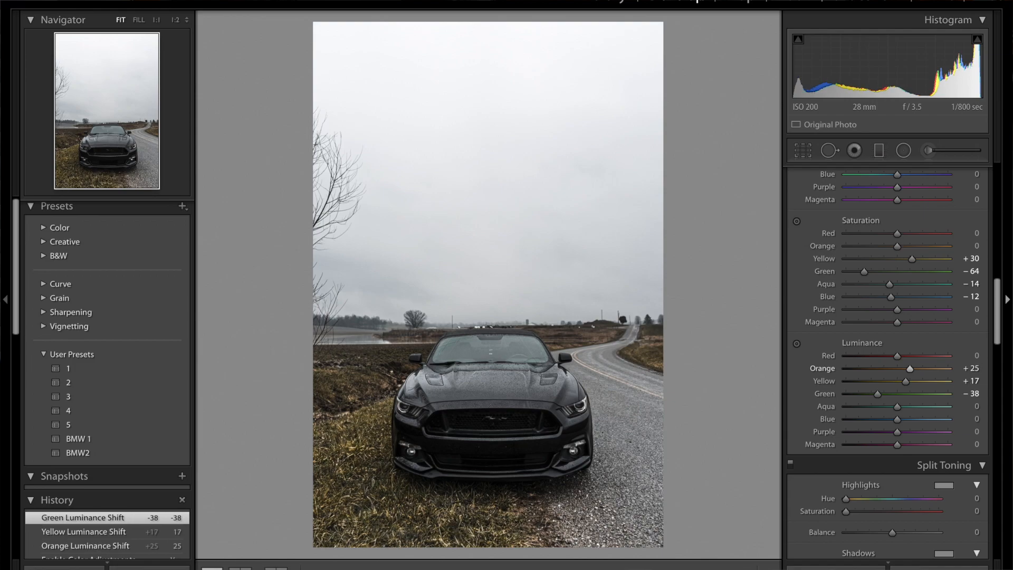
- Set the HSL luminance of Aqua to +17 and of Blue to +8
{"action": "key", "text": "Tab"}
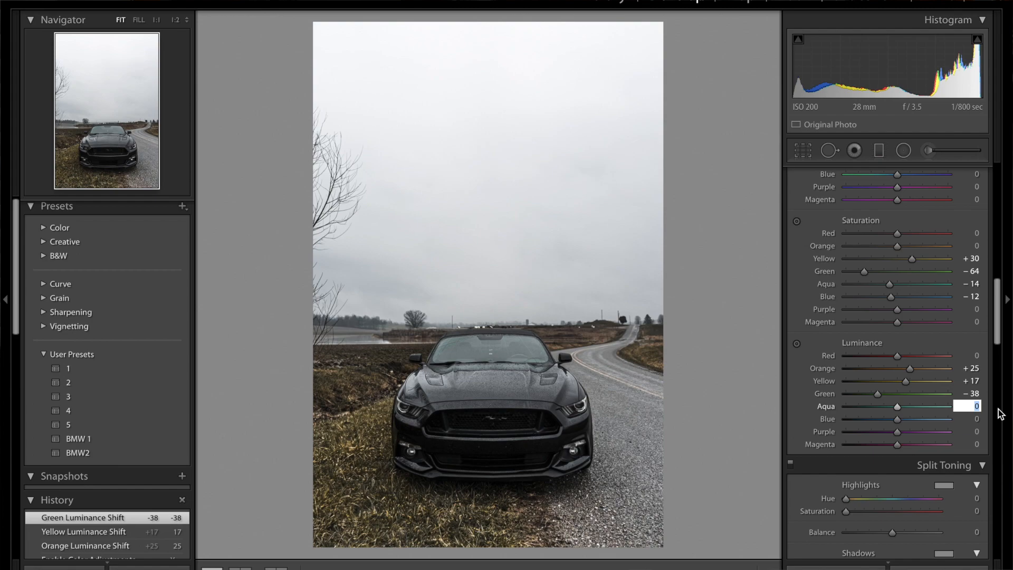
{"action": "type", "text": "17"}
{"action": "key", "text": "Tab"}
{"action": "type", "text": "8"}
{"action": "key", "text": "Return"}
- Switch all HSL adjustments, including luminance, off and on again to compare their effect on the photo
{"action": "scroll", "coordinate": [802, 215], "scroll_direction": "up", "scroll_amount": 4}
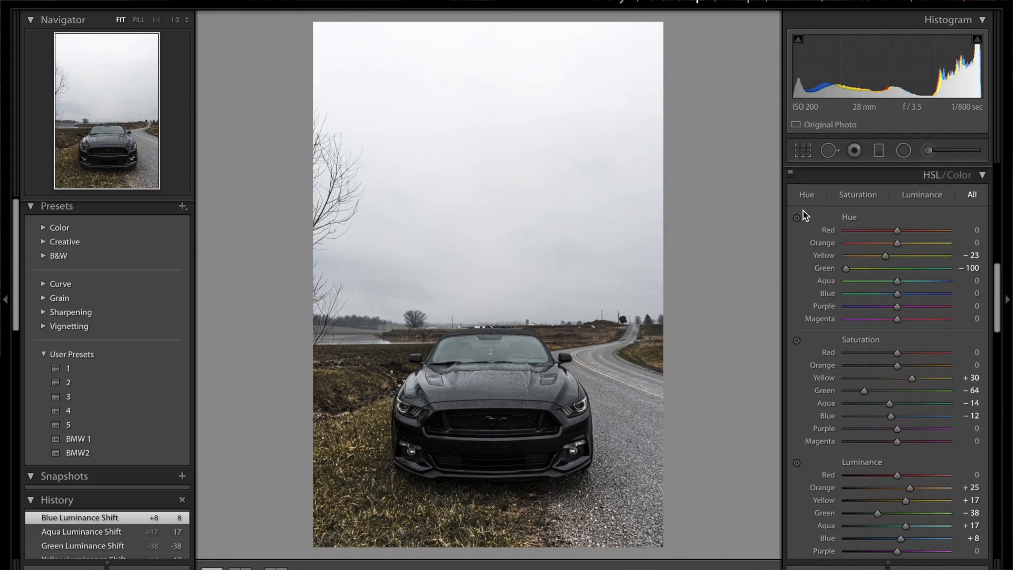
{"action": "scroll", "coordinate": [801, 208], "scroll_direction": "up", "scroll_amount": 1}
{"action": "left_click", "coordinate": [791, 193]}
{"action": "left_click", "coordinate": [790, 192]}
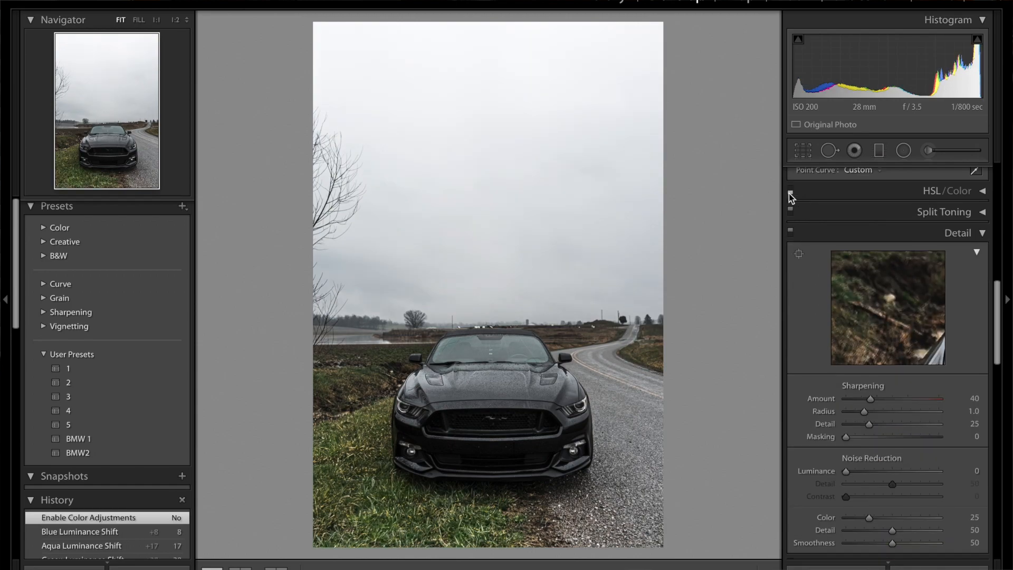
{"action": "left_click", "coordinate": [790, 191]}
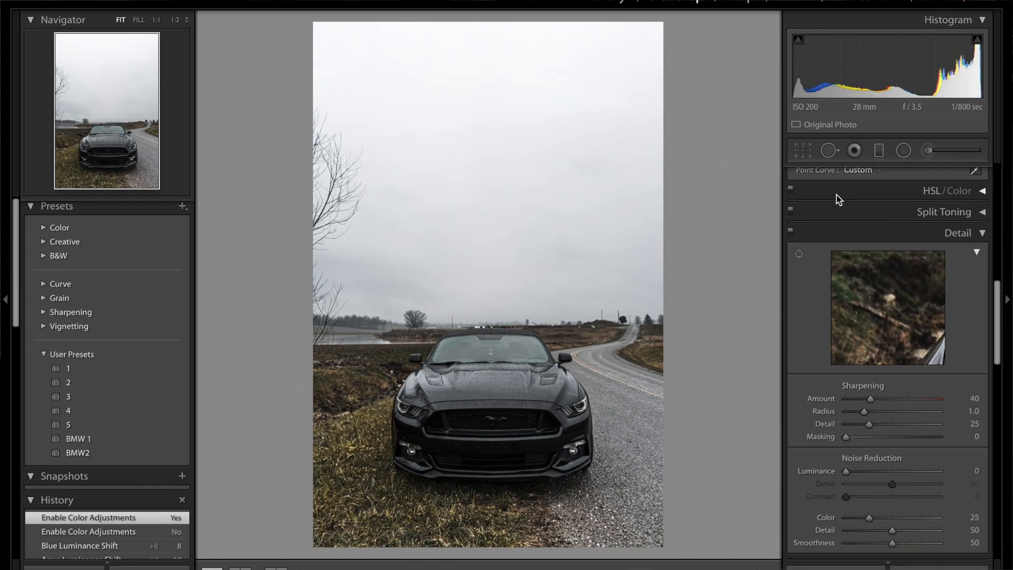
{"action": "left_click", "coordinate": [836, 195]}
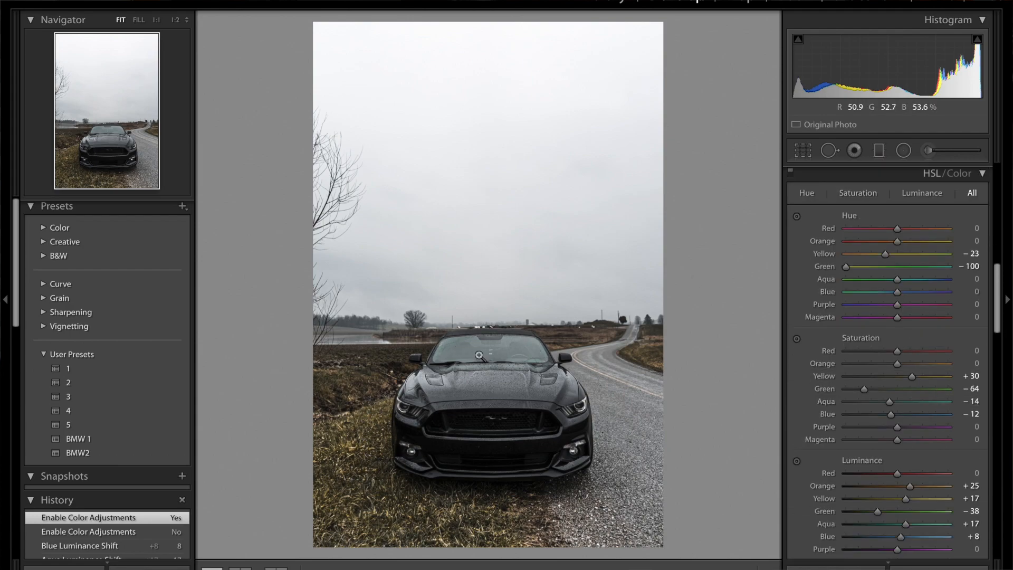
- Tone the highlights with Split Toning at hue 37 and saturation 11
{"action": "scroll", "coordinate": [870, 442], "scroll_direction": "down", "scroll_amount": 5}
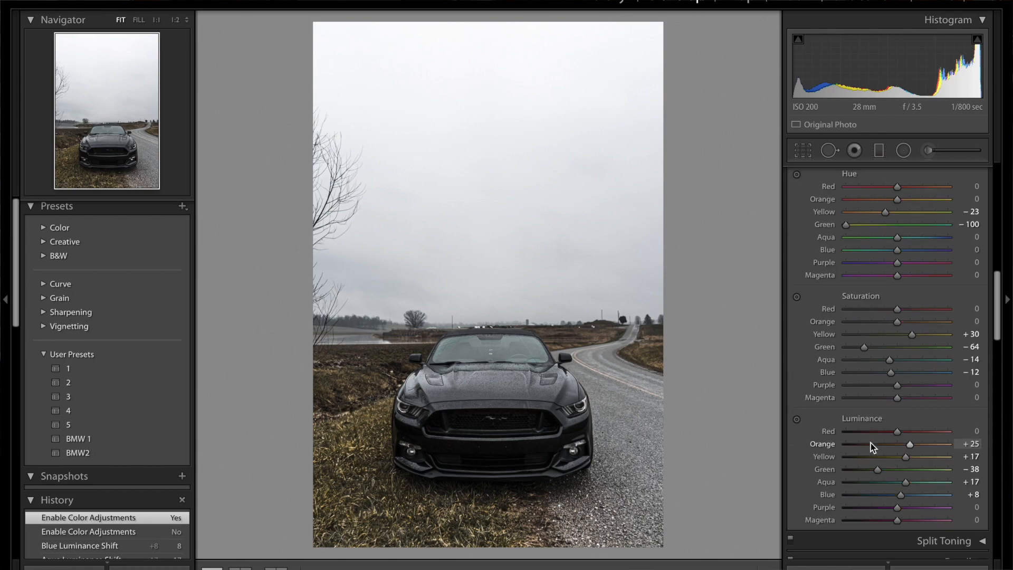
{"action": "scroll", "coordinate": [871, 442], "scroll_direction": "down", "scroll_amount": 3}
{"action": "left_click", "coordinate": [835, 366]}
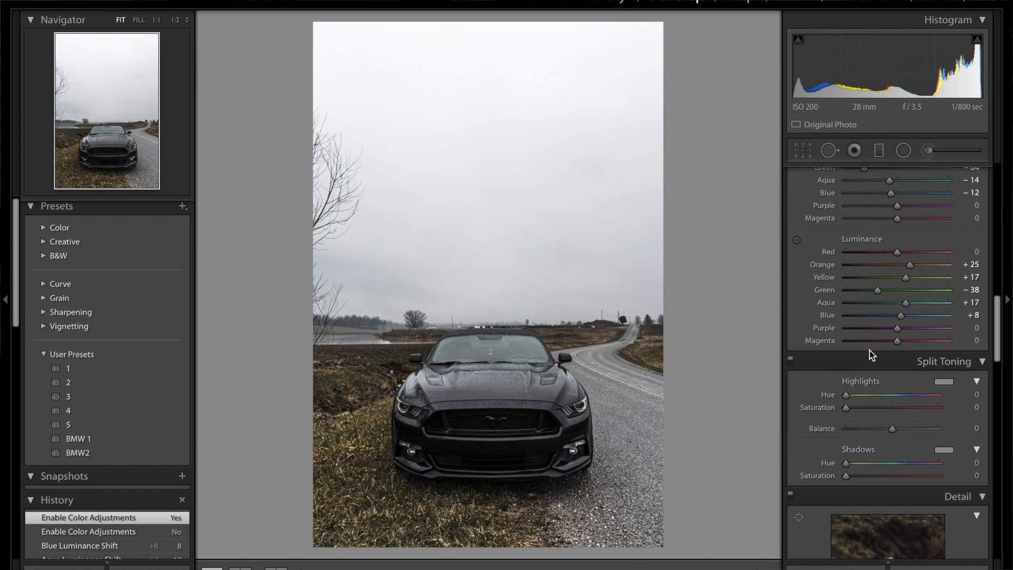
{"action": "scroll", "coordinate": [870, 353], "scroll_direction": "down", "scroll_amount": 1}
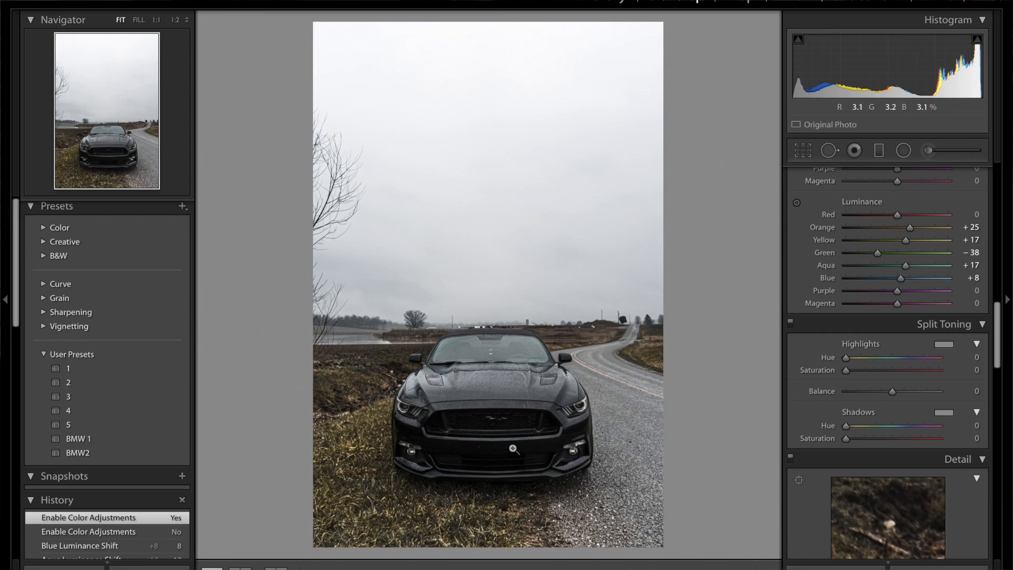
{"action": "left_click", "coordinate": [974, 358]}
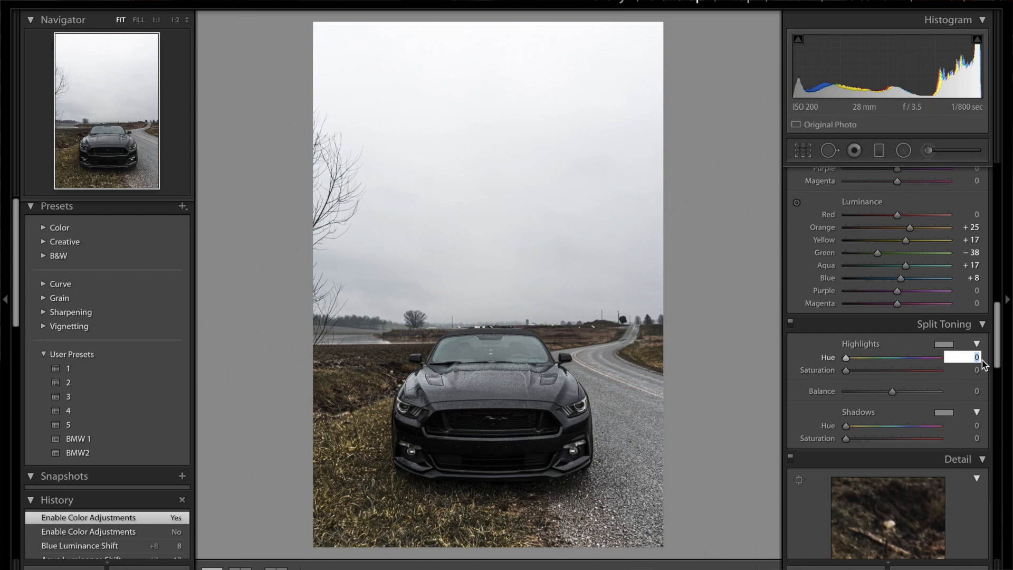
{"action": "type", "text": "37"}
{"action": "key", "text": "Tab"}
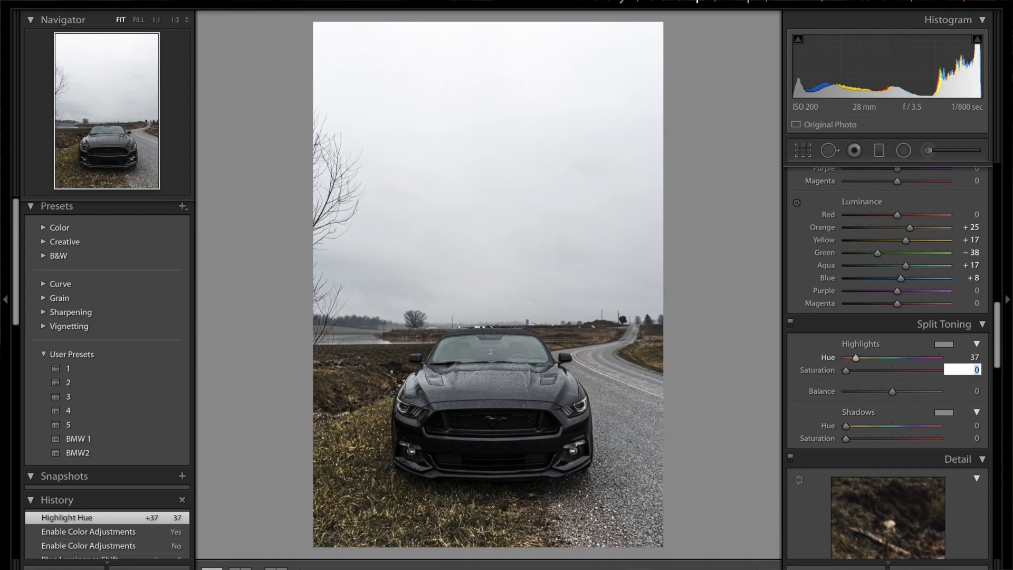
{"action": "type", "text": "11"}
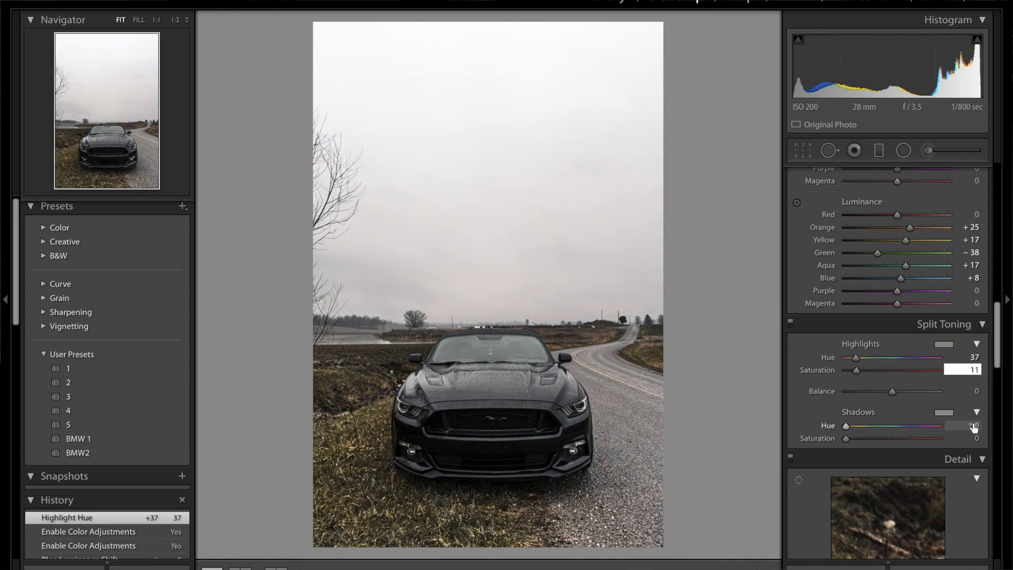
- Tone the shadows with Split Toning at hue 215 and saturation 7, and check the shadow colour in its colour picker
{"action": "left_click", "coordinate": [973, 425]}
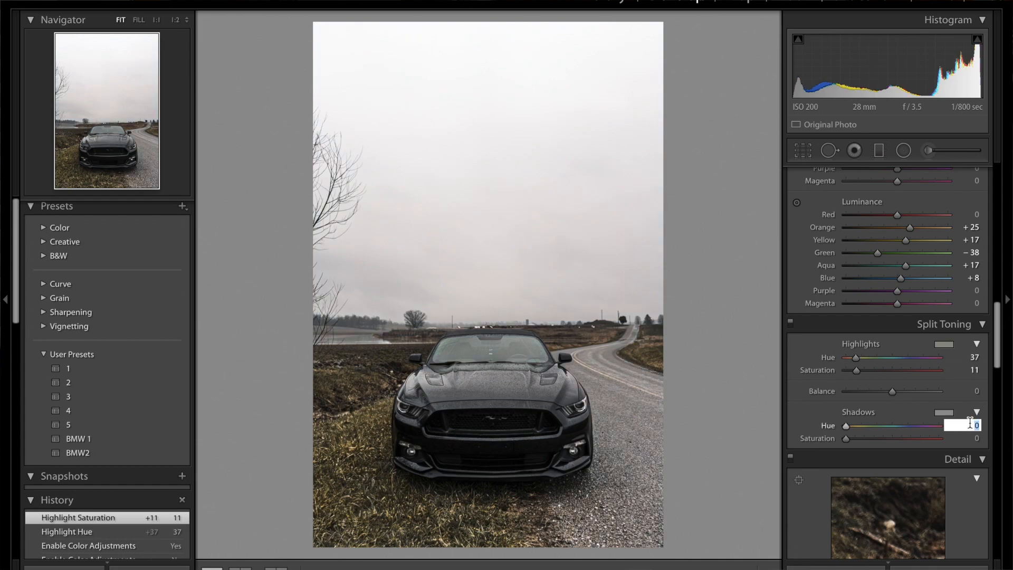
{"action": "type", "text": "215"}
{"action": "key", "text": "Tab"}
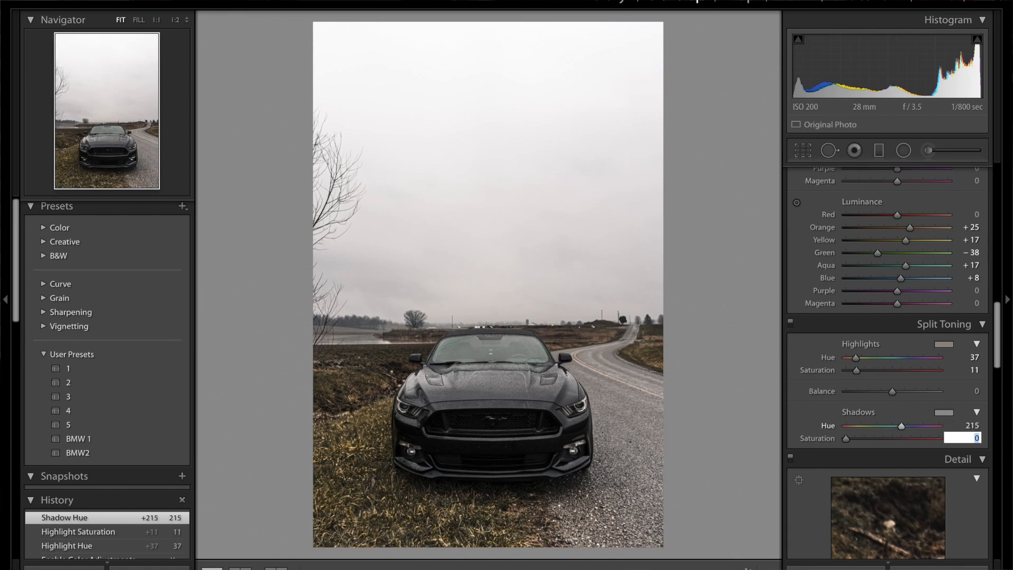
{"action": "type", "text": "7"}
{"action": "left_click", "coordinate": [944, 412]}
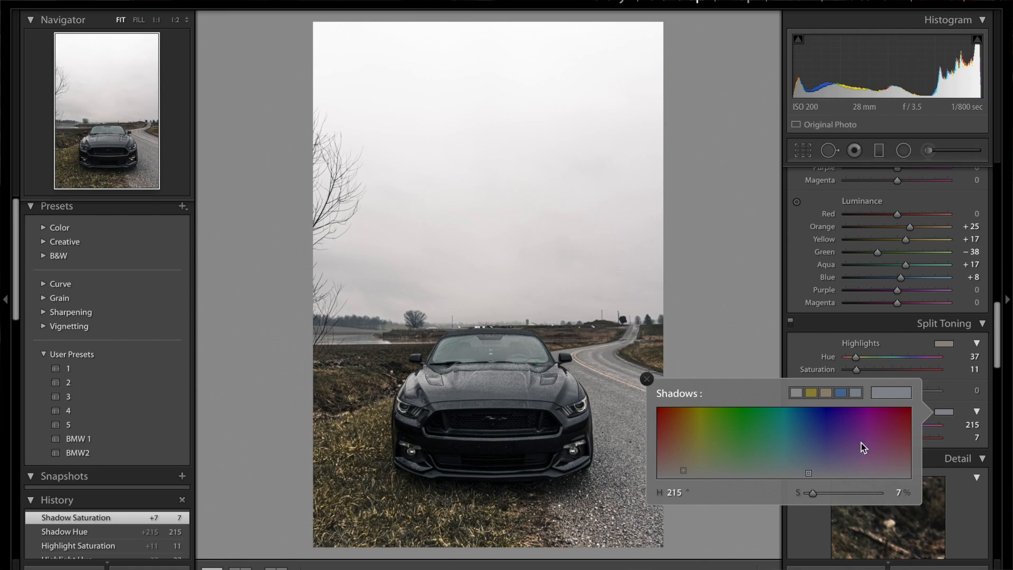
{"action": "left_click", "coordinate": [561, 469]}
{"action": "left_click", "coordinate": [949, 413]}
- Try a stronger Split Toning balance towards the highlights, and settle the balance at +35
{"action": "left_click", "coordinate": [949, 390]}
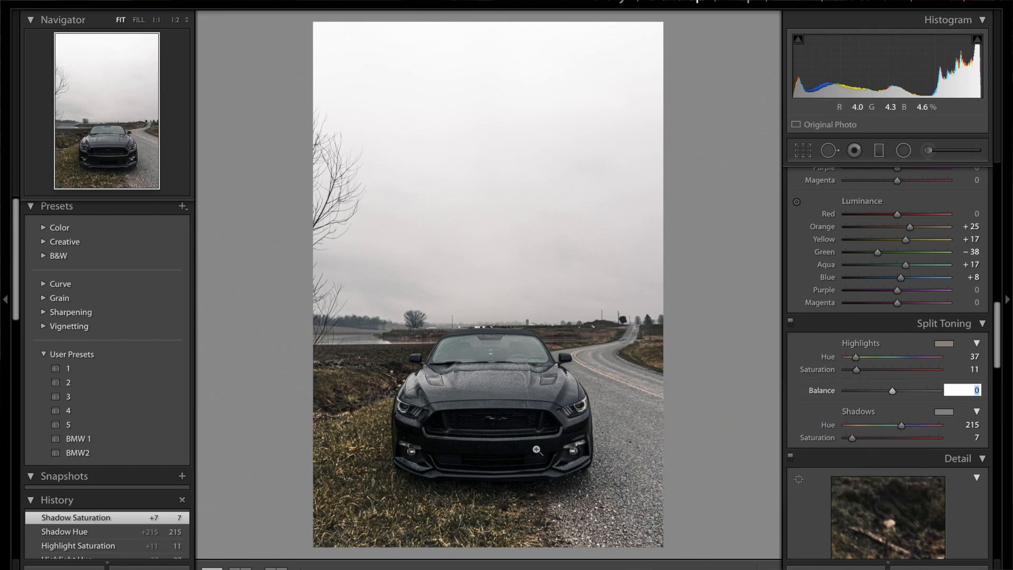
{"action": "left_click_drag", "start_coordinate": [892, 390], "coordinate": [927, 405]}
{"action": "left_click", "coordinate": [977, 388]}
{"action": "type", "text": "35"}
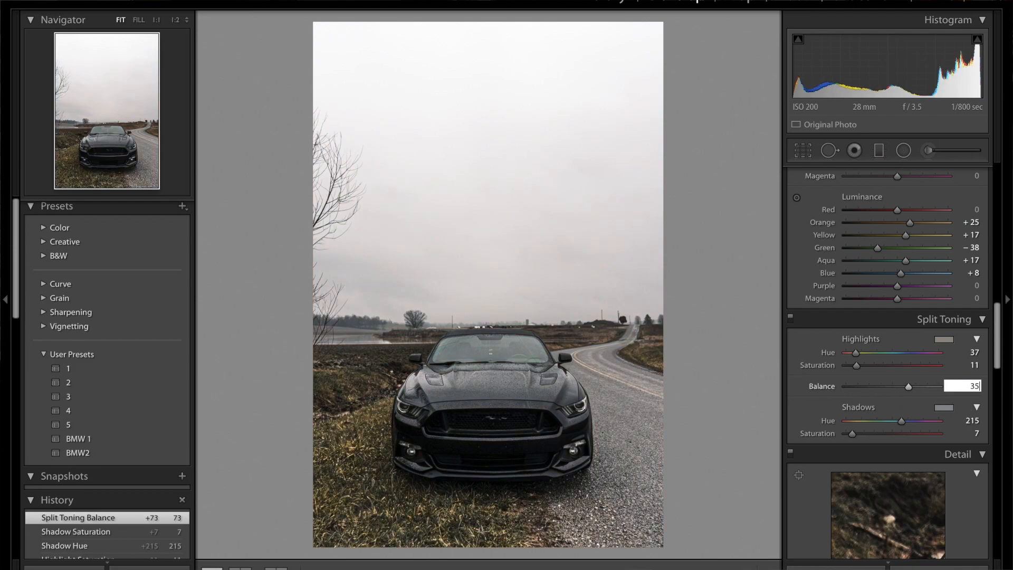
{"action": "key", "text": "Return"}
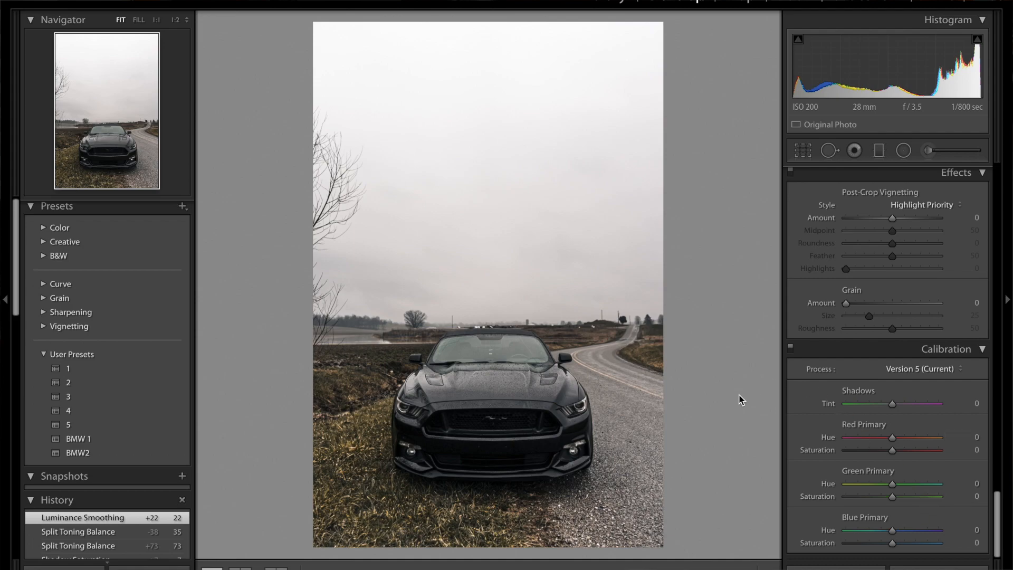
- Try the Calibration hue of the Blue Primary at +100, and reset it to 0
{"action": "left_click_drag", "start_coordinate": [892, 529], "coordinate": [940, 526]}
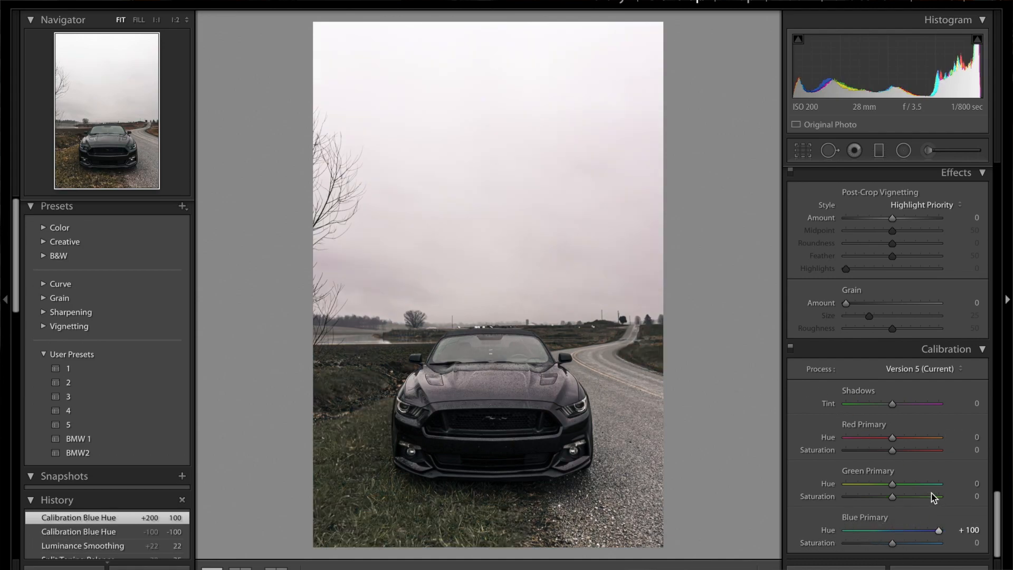
{"action": "left_click", "coordinate": [891, 530]}
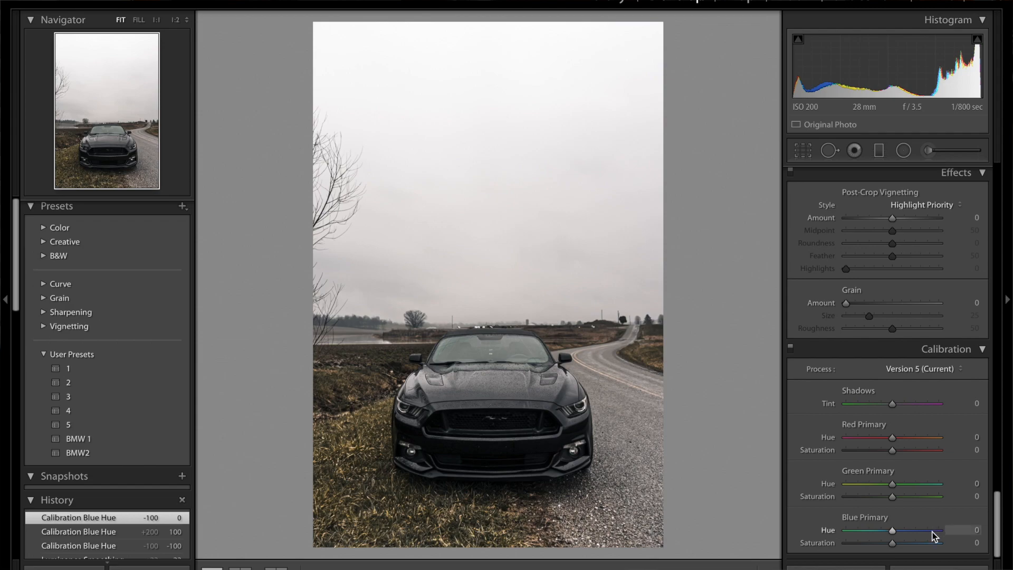
- Set the Calibration hue of the Blue Primary to -23 and of the Green Primary to +12
{"action": "left_click", "coordinate": [975, 530]}
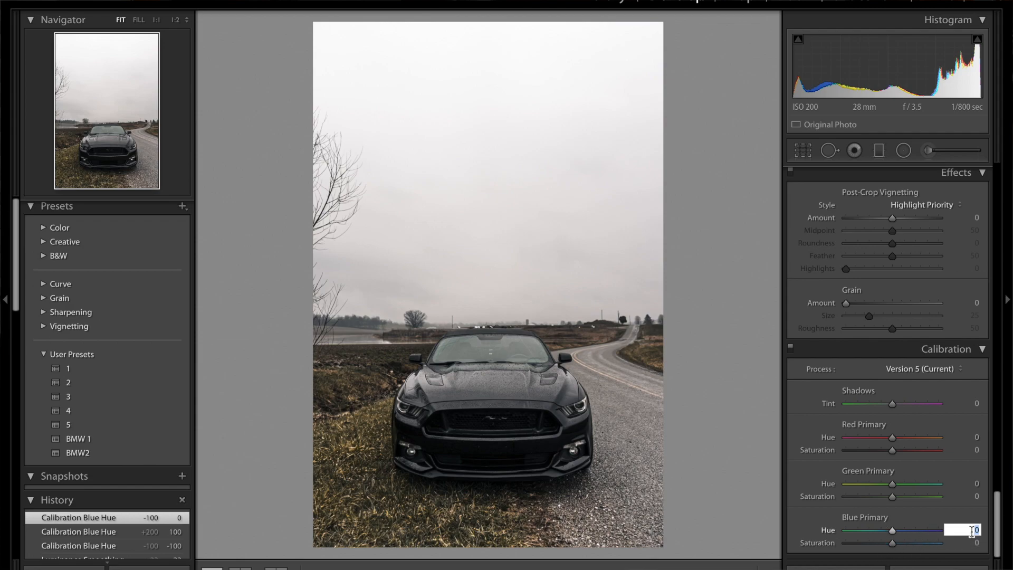
{"action": "type", "text": "-23"}
{"action": "key", "text": "Return"}
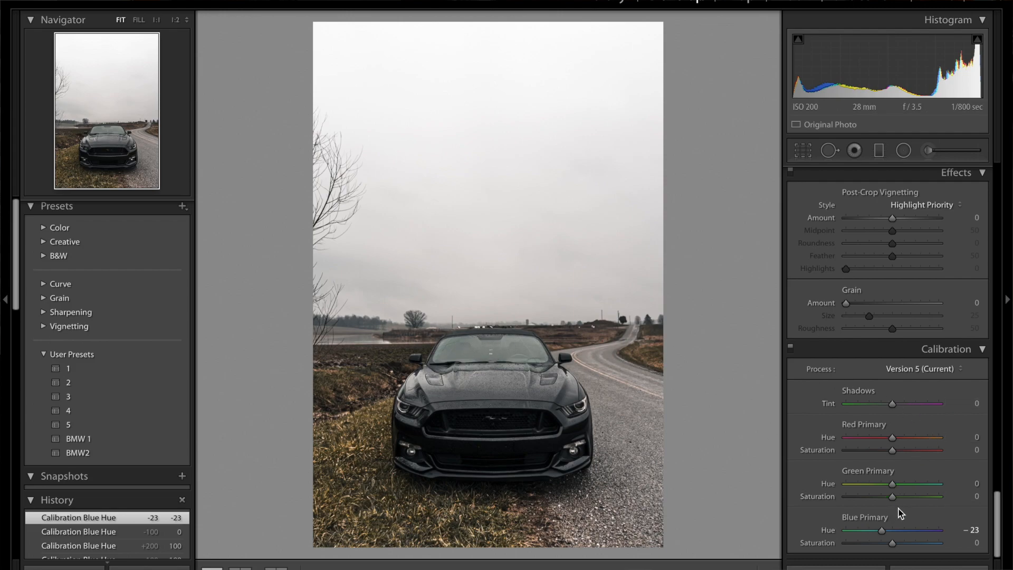
{"action": "left_click", "coordinate": [963, 481]}
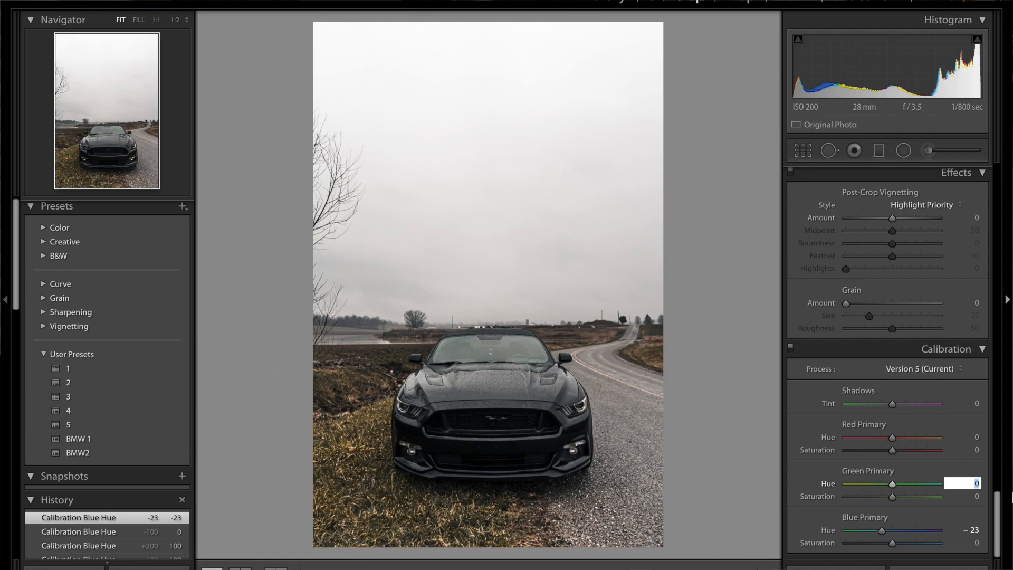
{"action": "type", "text": "12"}
{"action": "key", "text": "Return"}
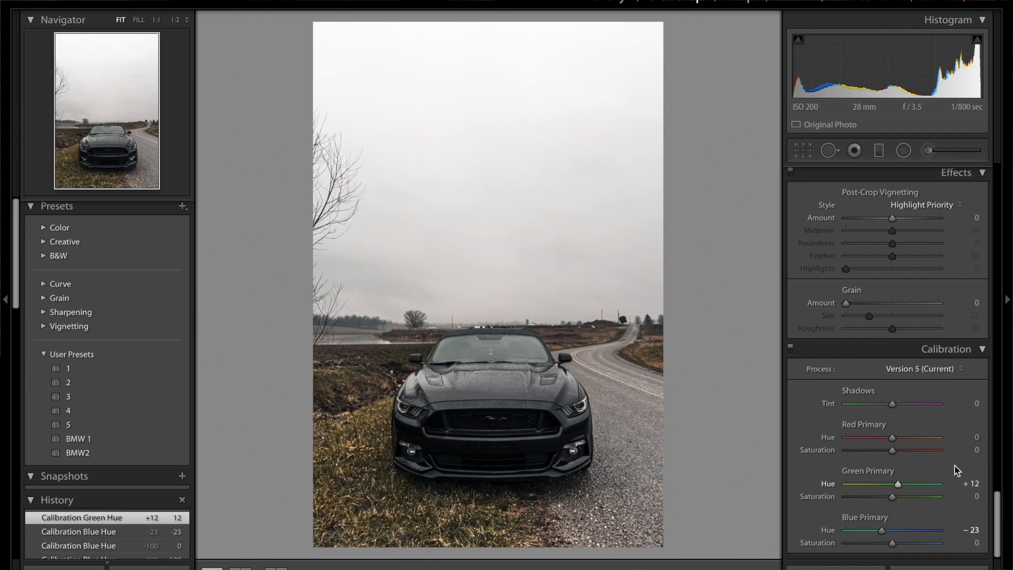
- Set the Calibration hue of the Red Primary to +18, and compare the photo with Calibration switched off and on
{"action": "left_click", "coordinate": [966, 436]}
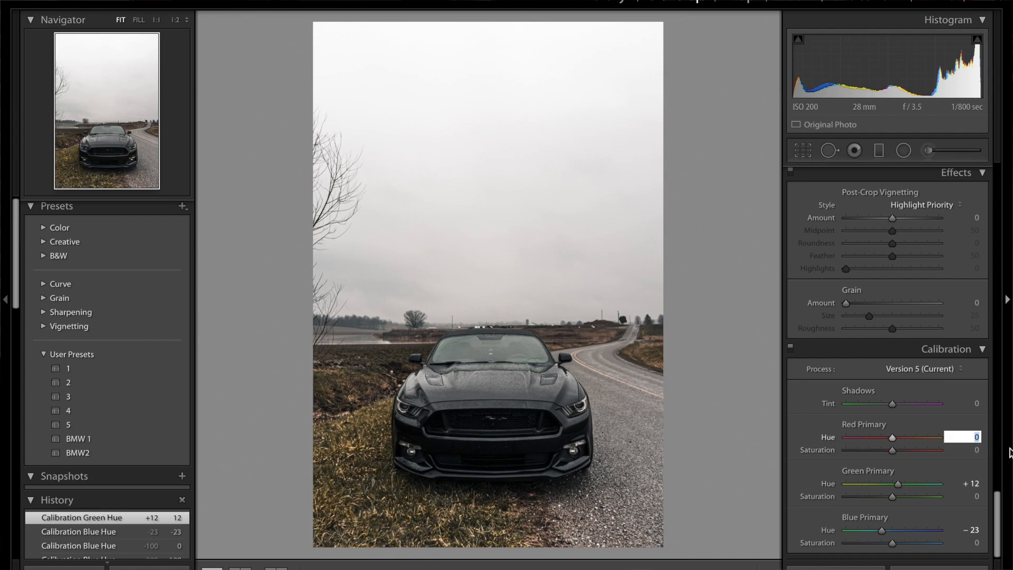
{"action": "type", "text": "18"}
{"action": "key", "text": "Return"}
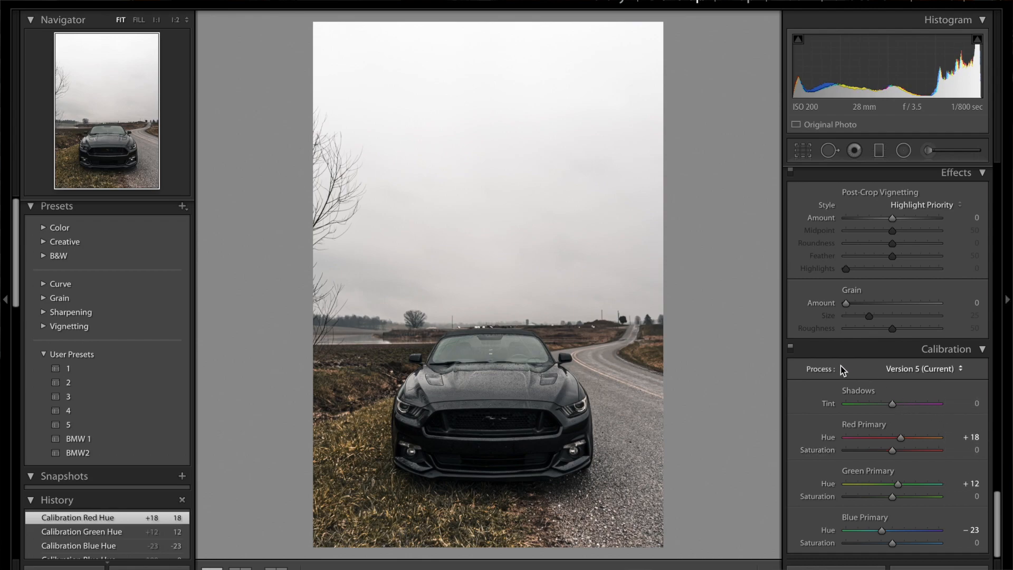
{"action": "left_click", "coordinate": [790, 349]}
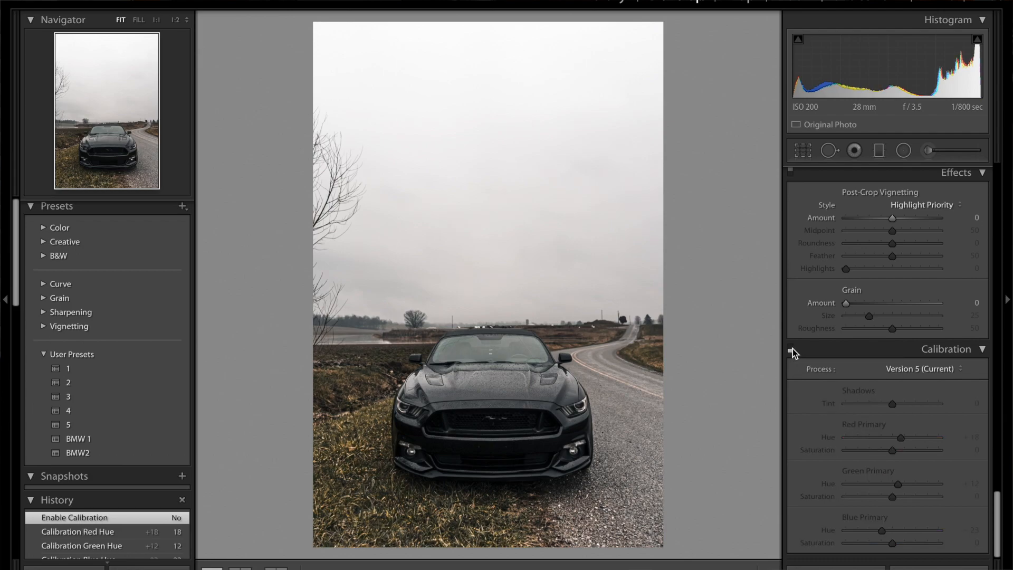
{"action": "left_click", "coordinate": [791, 348]}
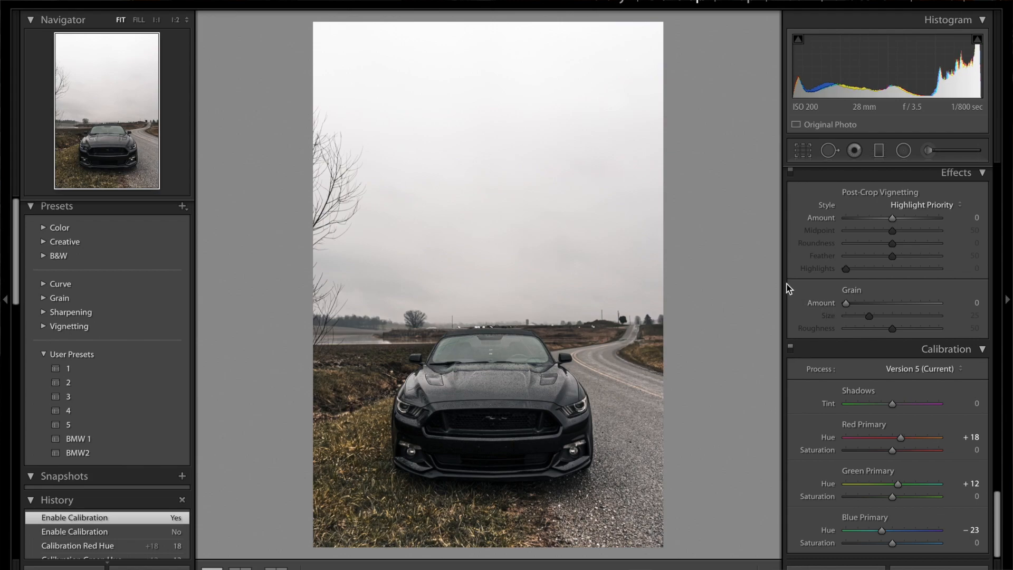
- Compare the edited photo with its original version twice
{"action": "key", "text": "backslash"}
{"action": "key", "text": "backslash"}
{"action": "key", "text": "backslash"}
{"action": "key", "text": "backslash"}
- Cool the white balance by setting the temperature to 5484
{"action": "scroll", "coordinate": [831, 305], "scroll_direction": "up", "scroll_amount": 15}
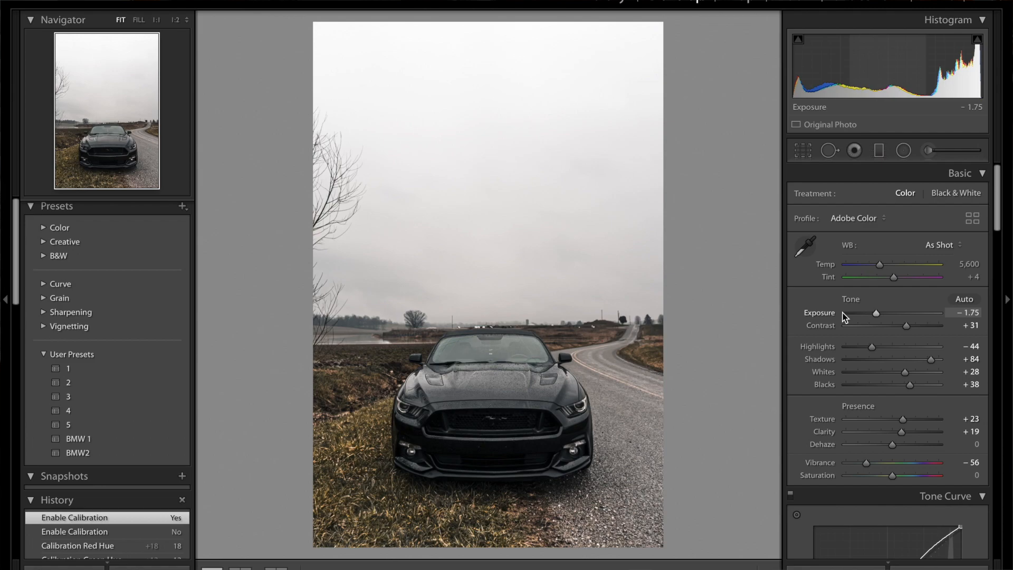
{"action": "scroll", "coordinate": [843, 314], "scroll_direction": "down", "scroll_amount": 2}
{"action": "left_click", "coordinate": [969, 216]}
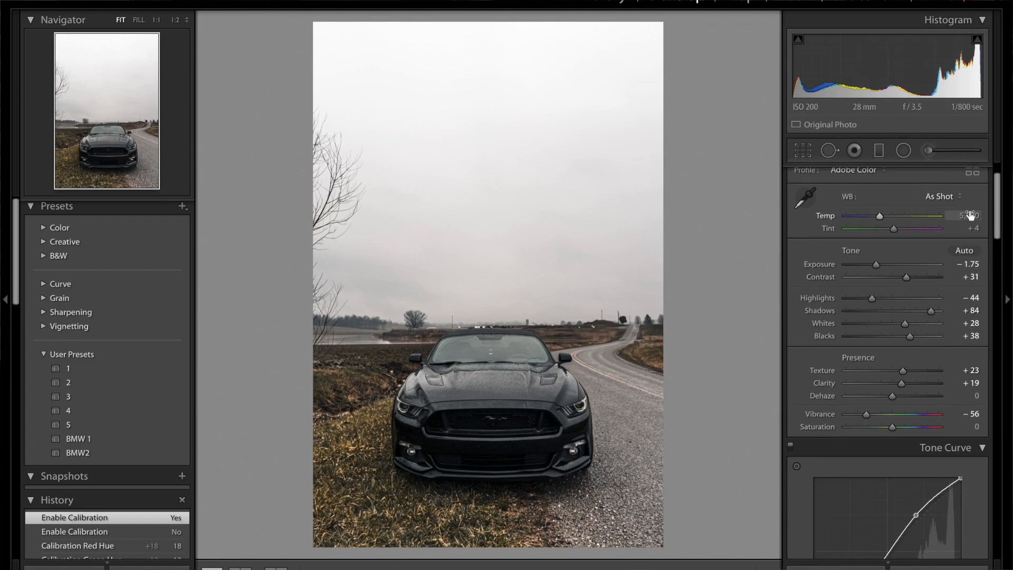
{"action": "type", "text": "5484"}
{"action": "key", "text": "Return"}
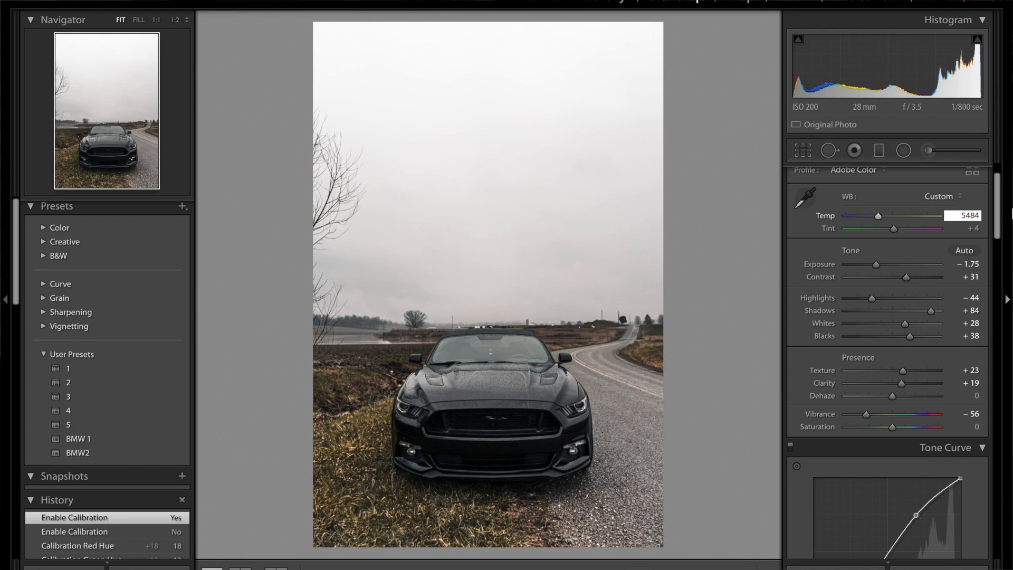
{"action": "left_click", "coordinate": [795, 261]}
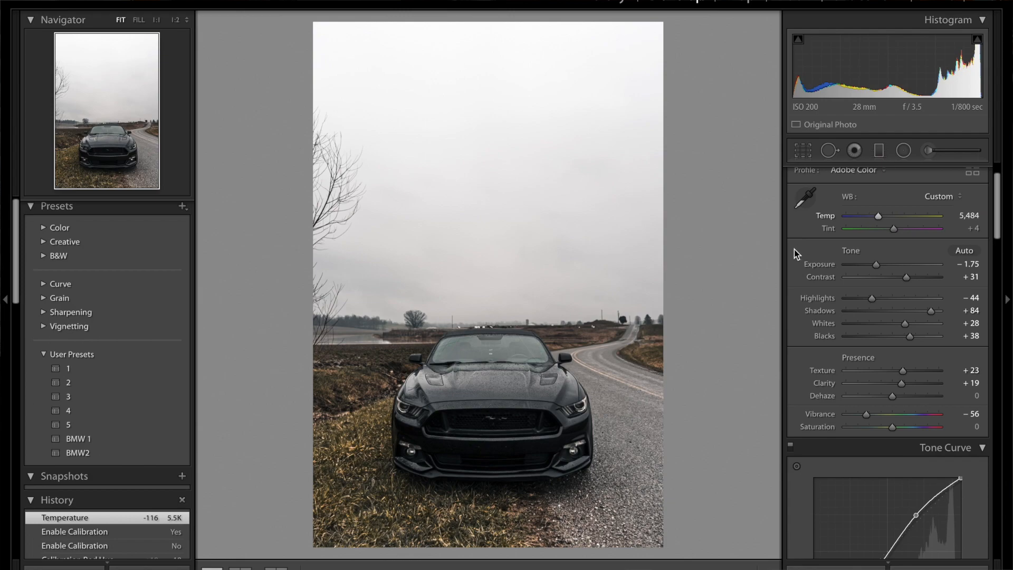
- Compare the edit with the original photo, and inspect the front of the car at 1:1
{"action": "key", "text": "backslash"}
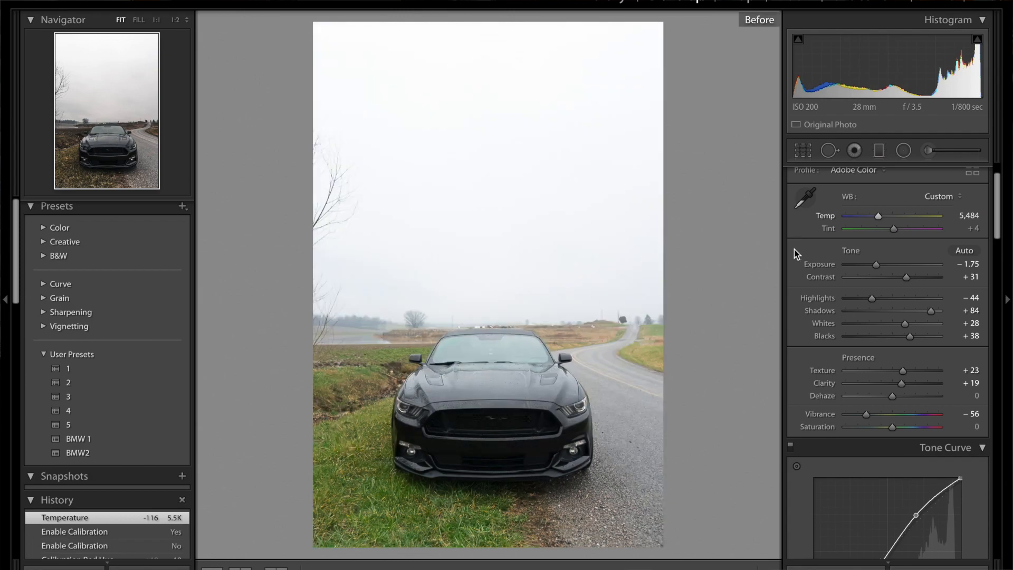
{"action": "key", "text": "backslash"}
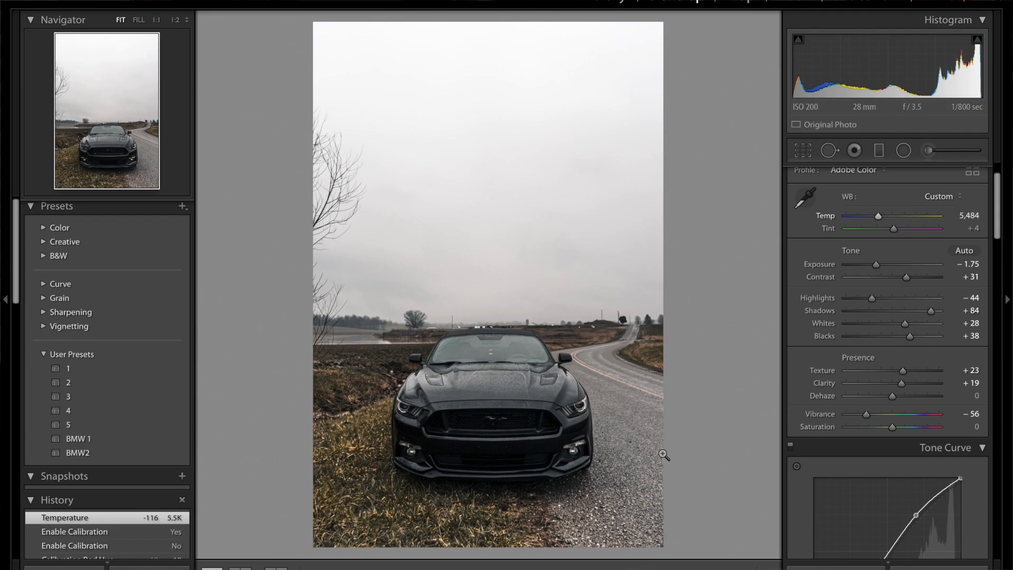
{"action": "left_click", "coordinate": [567, 411]}
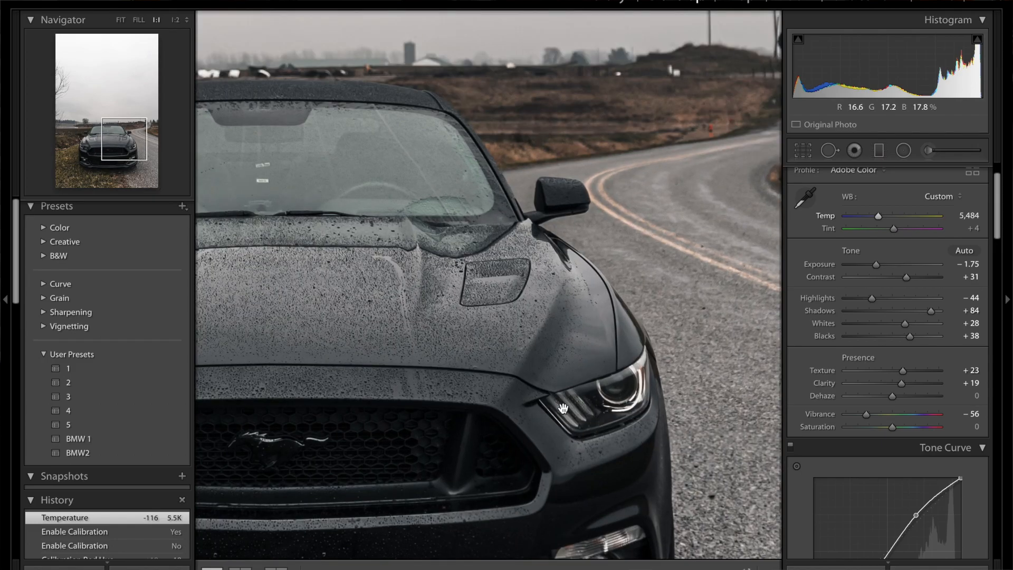
{"action": "left_click", "coordinate": [658, 94]}
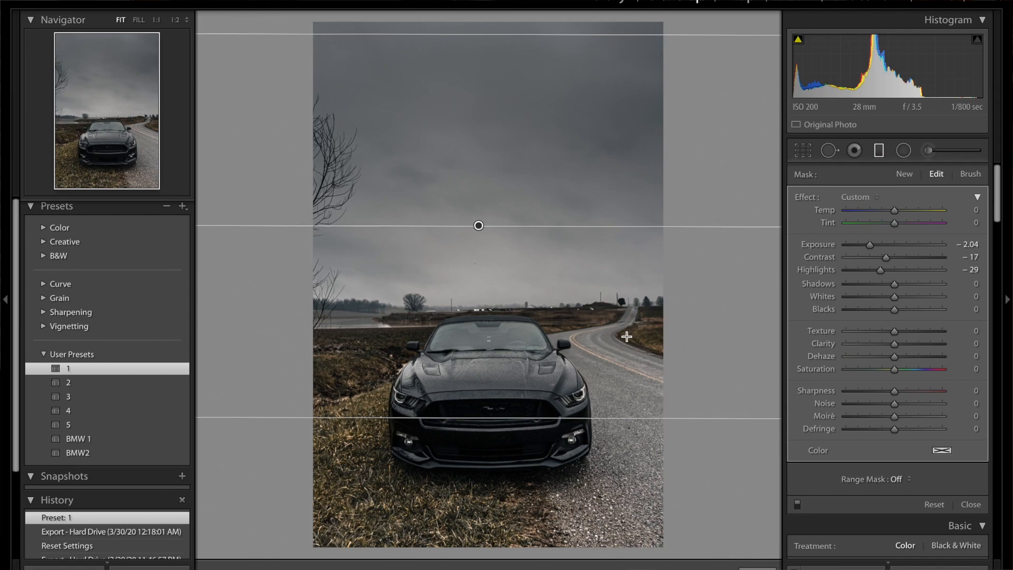
- Move the sky's graduated filter slightly lower and finish editing it
{"action": "mouse_move", "coordinate": [479, 226]}
{"action": "left_mouse_down"}
{"action": "mouse_move", "coordinate": [493, 183]}
{"action": "mouse_move", "coordinate": [479, 124]}
{"action": "mouse_move", "coordinate": [529, 25]}
{"action": "mouse_move", "coordinate": [617, 18]}
{"action": "mouse_move", "coordinate": [588, 12]}
{"action": "mouse_move", "coordinate": [562, 43]}
{"action": "mouse_move", "coordinate": [549, 108]}
{"action": "mouse_move", "coordinate": [505, 201]}
{"action": "mouse_move", "coordinate": [473, 217]}
{"action": "mouse_move", "coordinate": [471, 235]}
{"action": "left_mouse_up"}
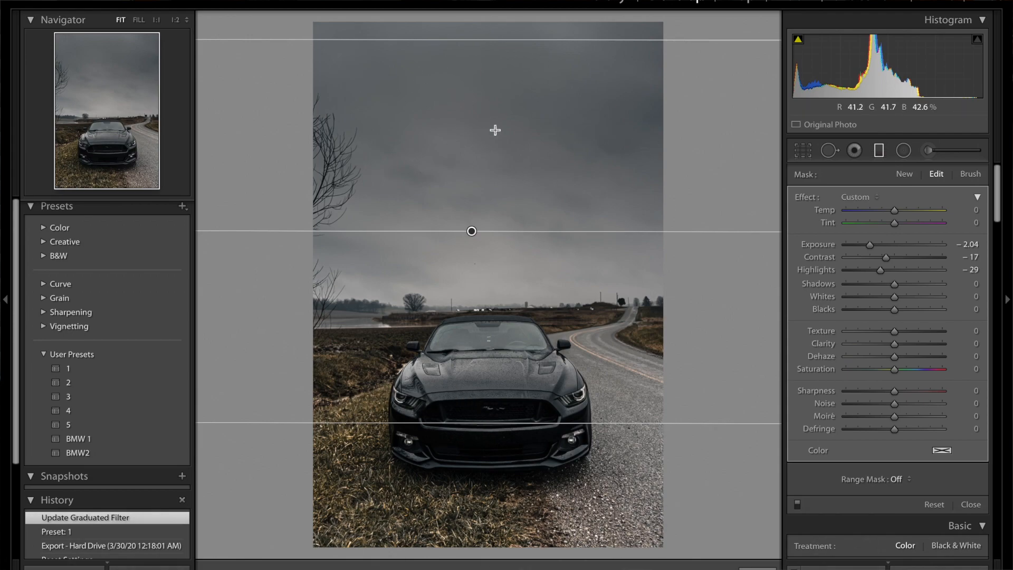
{"action": "left_click", "coordinate": [878, 150]}
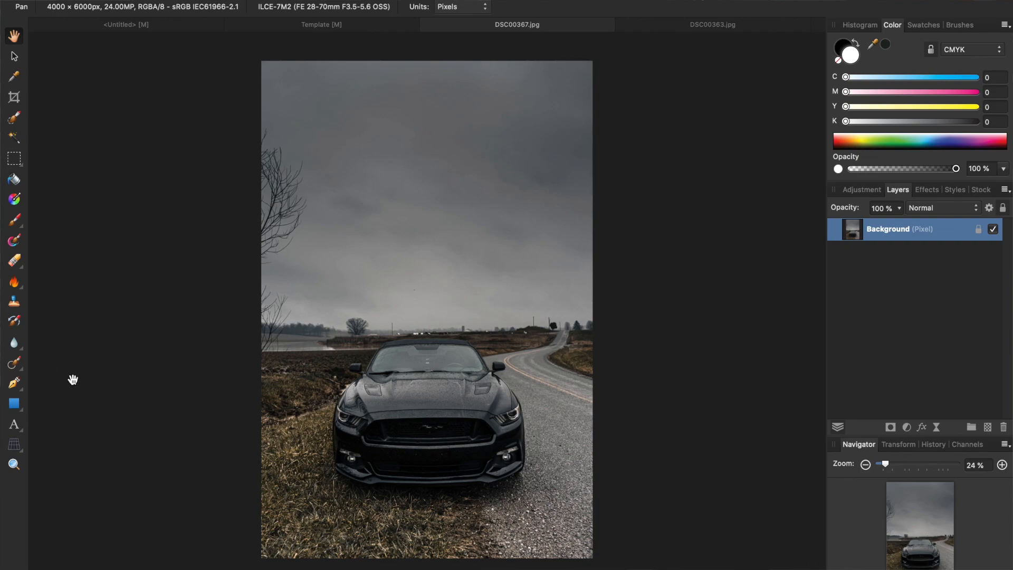
- Switch to Affinity Photo and remove the small red object beside the road with a 27.5 px inpainting brush
{"action": "left_click", "coordinate": [13, 366]}
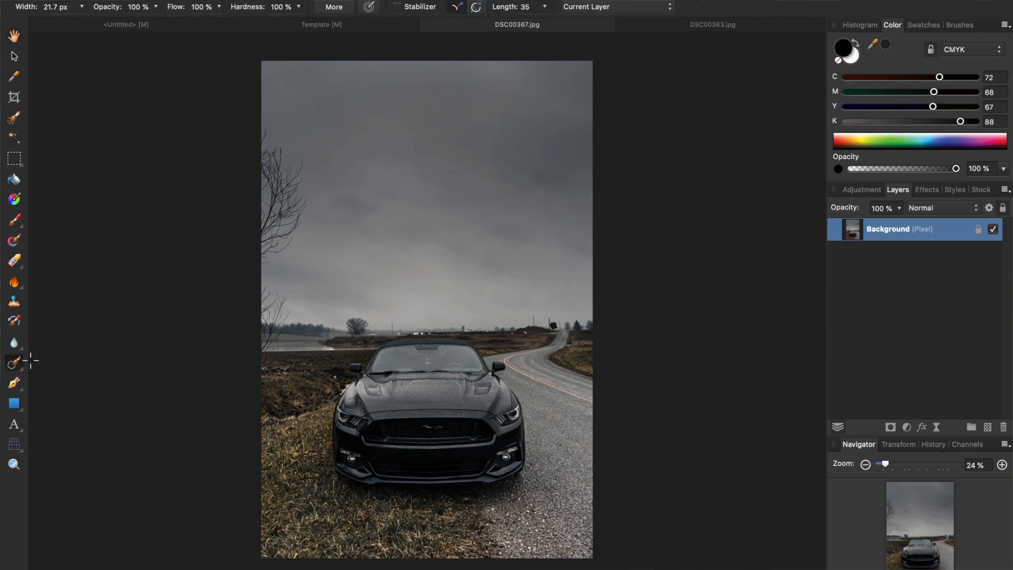
{"action": "scroll", "coordinate": [502, 352], "scroll_direction": "up", "scroll_amount": 5}
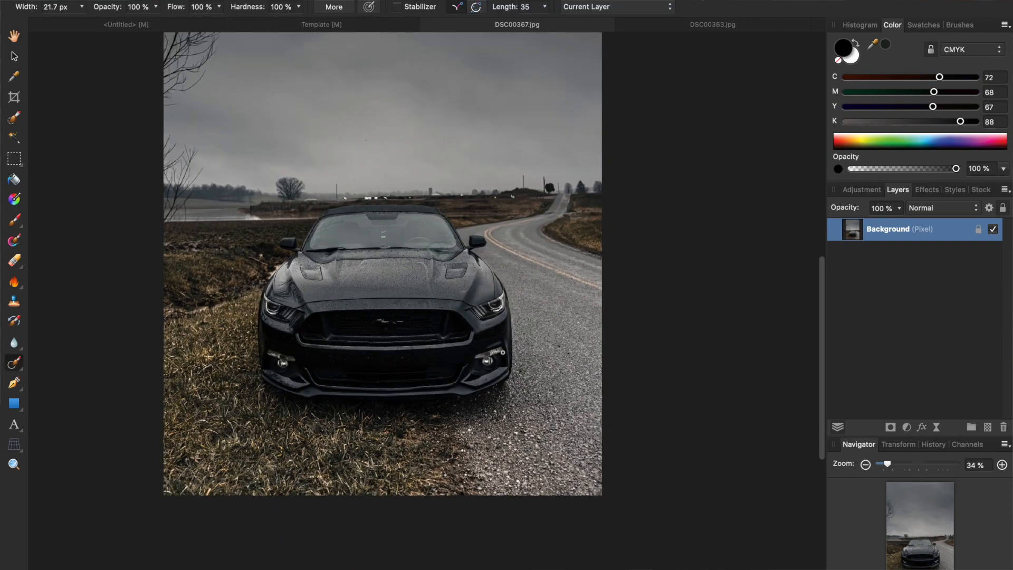
{"action": "scroll", "coordinate": [502, 352], "scroll_direction": "up", "scroll_amount": 8}
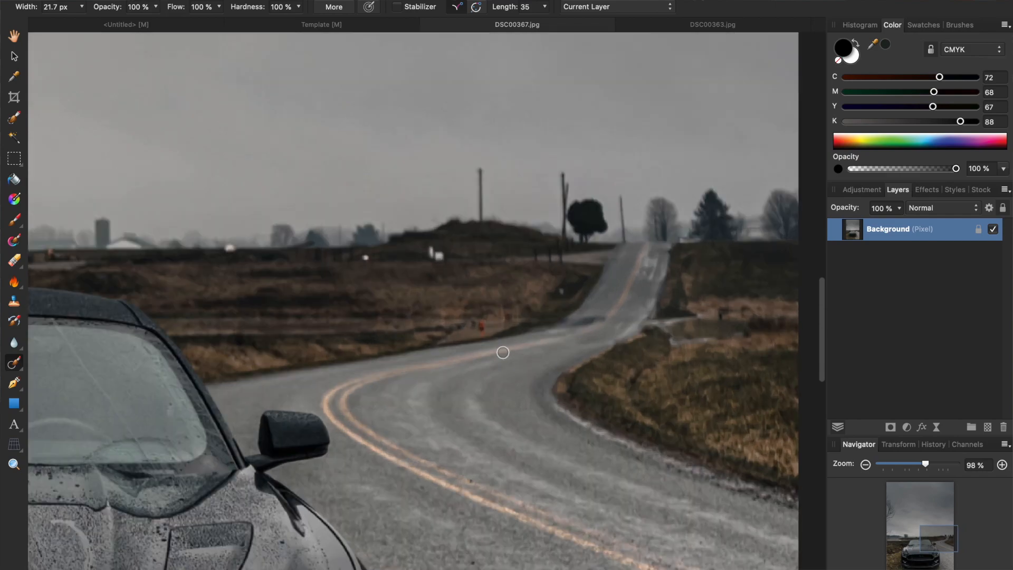
{"action": "key", "text": "bracketright"}
{"action": "left_click_drag", "start_coordinate": [399, 330], "coordinate": [397, 297]}
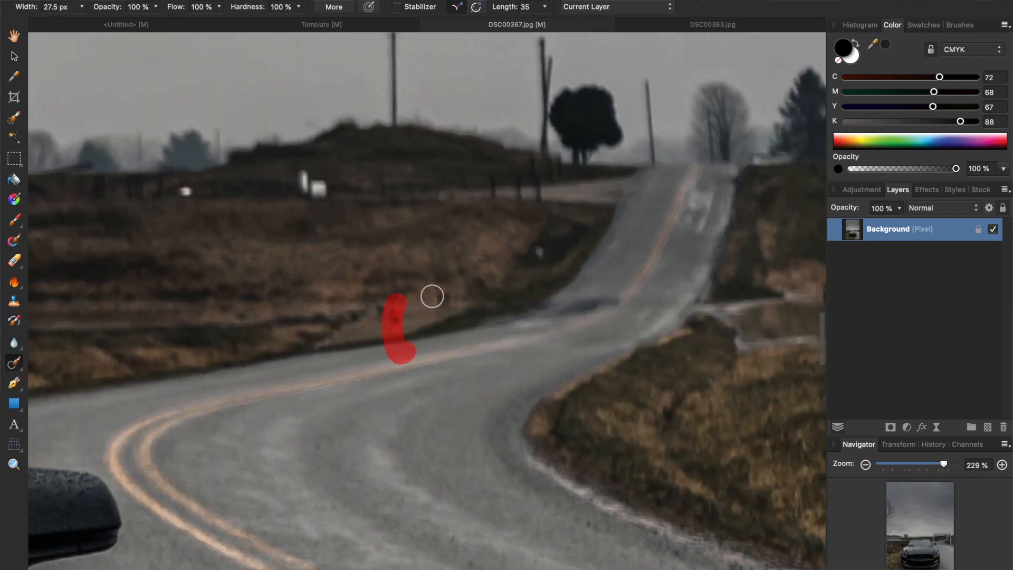
{"action": "scroll", "coordinate": [457, 283], "scroll_direction": "down", "scroll_amount": 3}
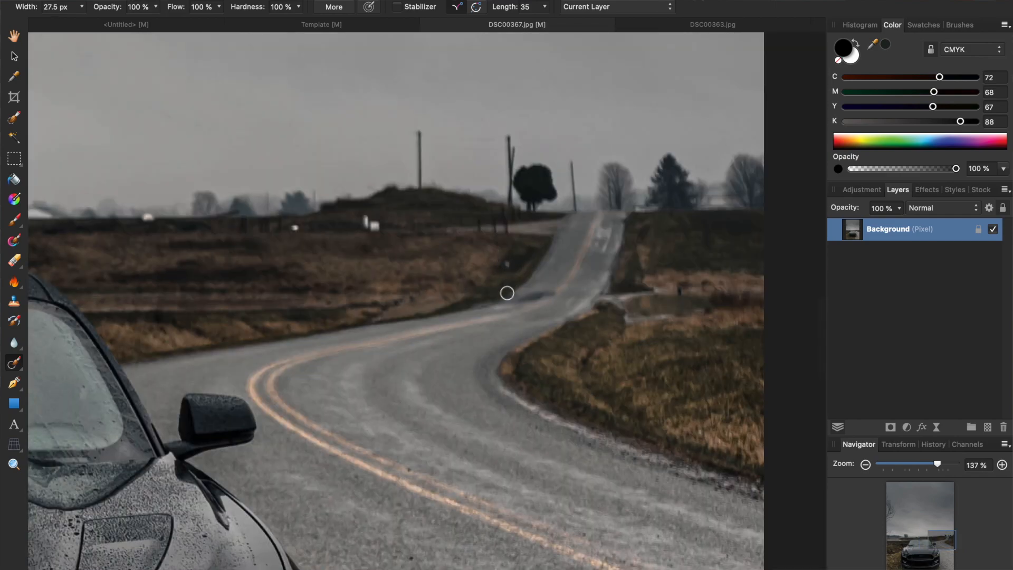
- Inpaint over the white boxes below the hill and the other light specks along the far edge of the field
{"action": "scroll", "coordinate": [533, 312], "scroll_direction": "up", "scroll_amount": 4}
{"action": "scroll", "coordinate": [532, 312], "scroll_direction": "left", "scroll_amount": 2}
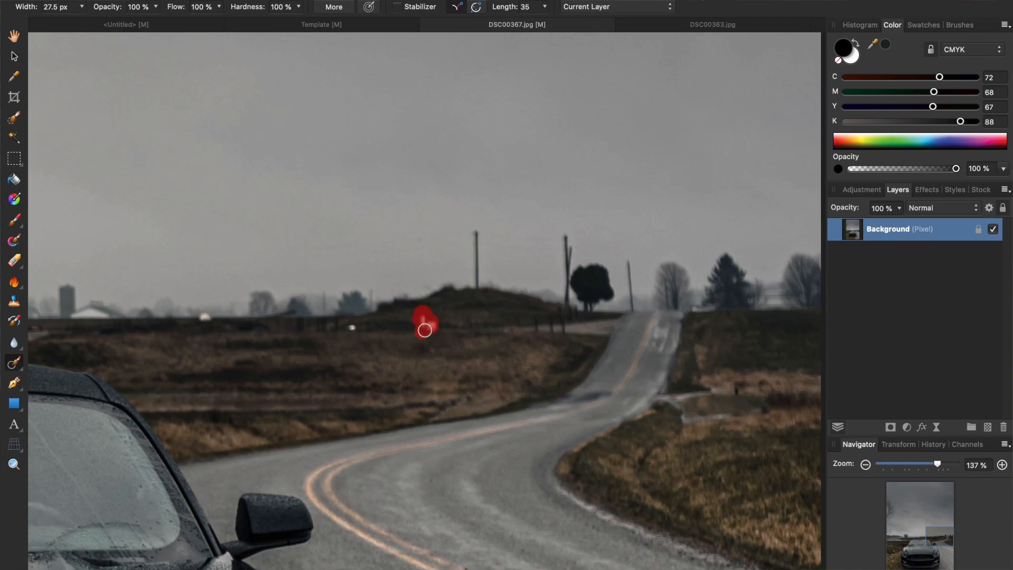
{"action": "scroll", "coordinate": [424, 330], "scroll_direction": "left", "scroll_amount": 5}
{"action": "left_click", "coordinate": [474, 328]}
{"action": "scroll", "coordinate": [474, 328], "scroll_direction": "left", "scroll_amount": 3}
{"action": "left_click", "coordinate": [405, 309]}
{"action": "left_click_drag", "start_coordinate": [675, 229], "coordinate": [682, 217]}
- Try inpainting the distracting objects around the horizon with the wider brush, and undo the last three strokes
{"action": "scroll", "coordinate": [683, 217], "scroll_direction": "right", "scroll_amount": 10}
{"action": "left_click_drag", "start_coordinate": [510, 223], "coordinate": [524, 217]}
{"action": "left_click_drag", "start_coordinate": [571, 248], "coordinate": [574, 292]}
{"action": "mouse_move", "coordinate": [502, 219]}
{"action": "left_mouse_down"}
{"action": "mouse_move", "coordinate": [507, 249]}
{"action": "mouse_move", "coordinate": [522, 202]}
{"action": "left_mouse_up"}
{"action": "scroll", "coordinate": [475, 305], "scroll_direction": "down", "scroll_amount": 6}
{"action": "scroll", "coordinate": [496, 309], "scroll_direction": "up", "scroll_amount": 8}
{"action": "key", "text": "super+z"}
{"action": "key", "text": "super+z"}
{"action": "key", "text": "super+z"}
- Reduce the inpainting brush to 16.9 px and remove the utility poles on the hill and beside the dark round tree
{"action": "scroll", "coordinate": [522, 198], "scroll_direction": "up", "scroll_amount": 5}
{"action": "key", "text": "bracketleft"}
{"action": "key", "text": "bracketleft"}
{"action": "key", "text": "bracketleft"}
{"action": "mouse_move", "coordinate": [369, 147]}
{"action": "left_mouse_down"}
{"action": "mouse_move", "coordinate": [379, 173]}
{"action": "mouse_move", "coordinate": [370, 316]}
{"action": "mouse_move", "coordinate": [372, 285]}
{"action": "left_mouse_up"}
{"action": "scroll", "coordinate": [358, 203], "scroll_direction": "down", "scroll_amount": 8}
{"action": "left_click_drag", "start_coordinate": [364, 207], "coordinate": [365, 221]}
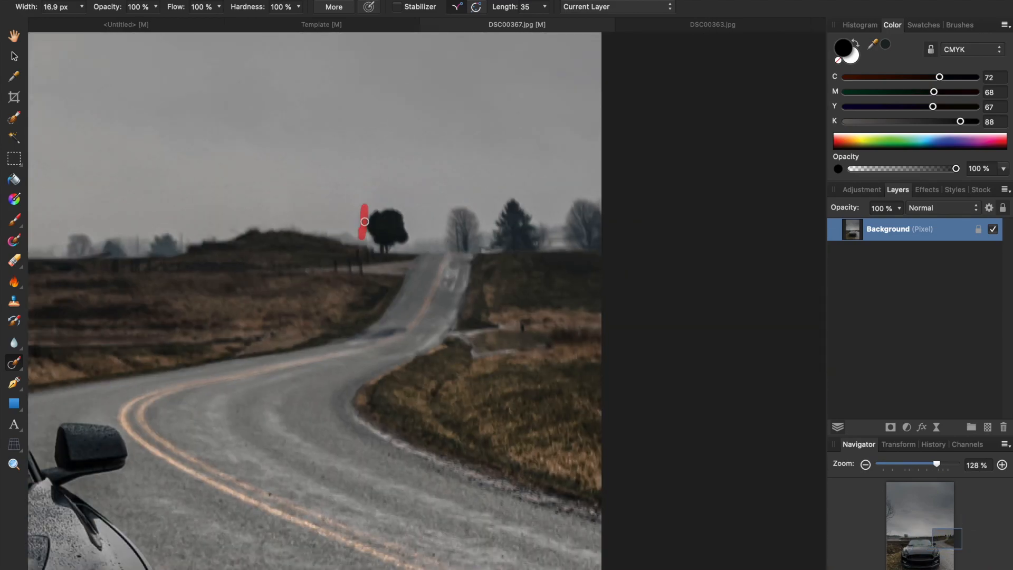
- Enlarge the inpainting brush to 29.5 px and remove the thin pole and light specks along the horizon behind the car
{"action": "scroll", "coordinate": [375, 245], "scroll_direction": "down", "scroll_amount": 6}
{"action": "scroll", "coordinate": [124, 116], "scroll_direction": "up", "scroll_amount": 5}
{"action": "scroll", "coordinate": [254, 279], "scroll_direction": "left", "scroll_amount": 5}
{"action": "scroll", "coordinate": [276, 287], "scroll_direction": "up", "scroll_amount": 4}
{"action": "key", "text": "bracketright"}
{"action": "key", "text": "bracketright"}
{"action": "key", "text": "bracketright"}
{"action": "left_click_drag", "start_coordinate": [293, 241], "coordinate": [298, 331]}
{"action": "left_click_drag", "start_coordinate": [348, 323], "coordinate": [330, 324]}
{"action": "mouse_move", "coordinate": [457, 322]}
{"action": "left_mouse_down"}
{"action": "mouse_move", "coordinate": [490, 319]}
{"action": "mouse_move", "coordinate": [523, 323]}
{"action": "left_mouse_up"}
{"action": "scroll", "coordinate": [522, 323], "scroll_direction": "right", "scroll_amount": 5}
{"action": "mouse_move", "coordinate": [482, 339]}
{"action": "left_mouse_down"}
{"action": "mouse_move", "coordinate": [463, 331]}
{"action": "mouse_move", "coordinate": [528, 325]}
{"action": "left_mouse_up"}
{"action": "left_click_drag", "start_coordinate": [586, 335], "coordinate": [620, 335]}
{"action": "scroll", "coordinate": [610, 343], "scroll_direction": "right", "scroll_amount": 3}
- Inpaint a long strip of sky above the horizon beside the lone bare tree, and touch up a spot below it
{"action": "scroll", "coordinate": [576, 353], "scroll_direction": "down", "scroll_amount": 6}
{"action": "scroll", "coordinate": [345, 338], "scroll_direction": "up", "scroll_amount": 5}
{"action": "left_click_drag", "start_coordinate": [319, 319], "coordinate": [560, 302]}
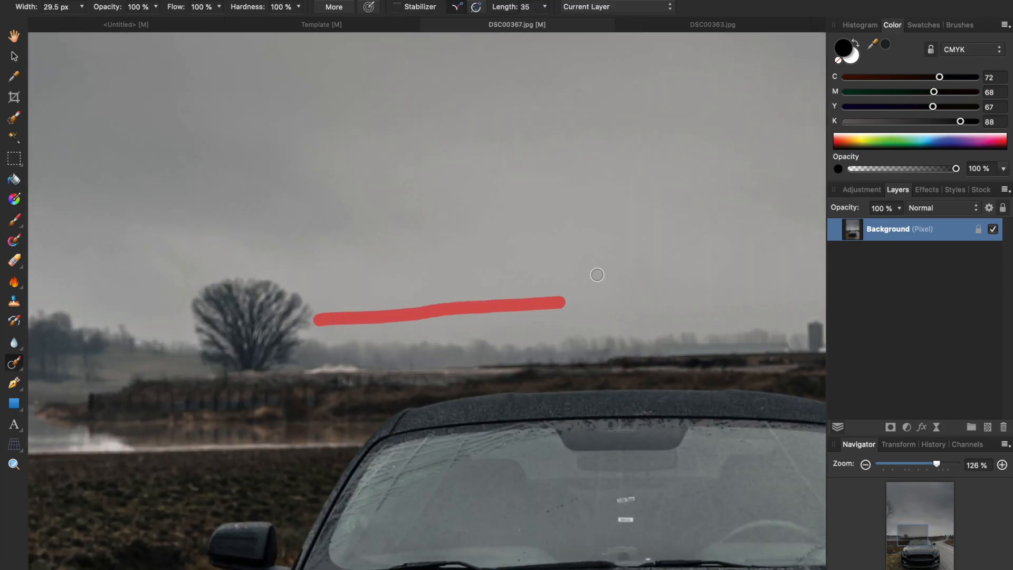
{"action": "scroll", "coordinate": [597, 274], "scroll_direction": "down", "scroll_amount": 5}
{"action": "scroll", "coordinate": [507, 267], "scroll_direction": "up", "scroll_amount": 5}
{"action": "left_click", "coordinate": [517, 330]}
- Inpaint a short diagonal streak in the brown field just beyond the car's front fender
{"action": "scroll", "coordinate": [622, 377], "scroll_direction": "down", "scroll_amount": 7}
{"action": "scroll", "coordinate": [622, 377], "scroll_direction": "up", "scroll_amount": 3}
{"action": "scroll", "coordinate": [612, 377], "scroll_direction": "down", "scroll_amount": 2}
{"action": "scroll", "coordinate": [322, 257], "scroll_direction": "up", "scroll_amount": 4}
{"action": "left_click_drag", "start_coordinate": [293, 238], "coordinate": [350, 260]}
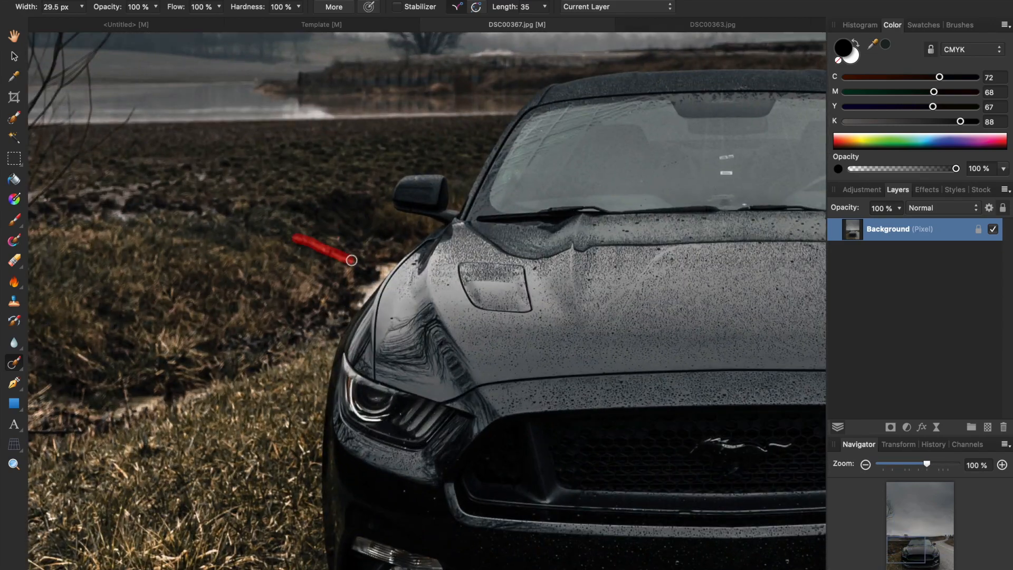
{"action": "scroll", "coordinate": [350, 260], "scroll_direction": "down", "scroll_amount": 5}
- Enlarge the inpainting brush to 181.6 px and remove the large bare branches reaching into the sky at the photo's edge
{"action": "scroll", "coordinate": [352, 260], "scroll_direction": "up", "scroll_amount": 3}
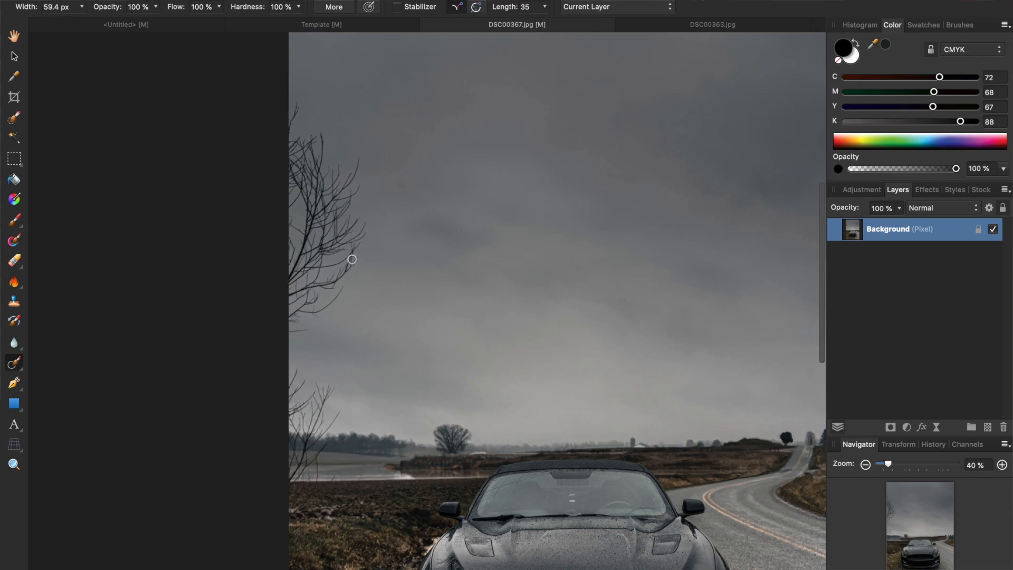
{"action": "key", "text": "bracketright"}
{"action": "key", "text": "bracketright"}
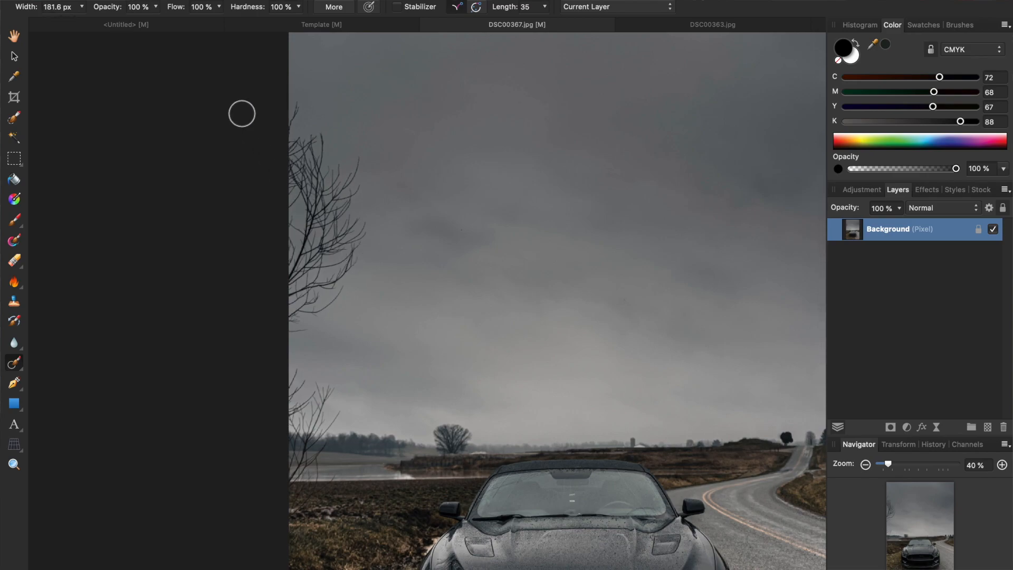
{"action": "mouse_move", "coordinate": [293, 112]}
{"action": "left_mouse_down"}
{"action": "mouse_move", "coordinate": [359, 165]}
{"action": "mouse_move", "coordinate": [350, 263]}
{"action": "mouse_move", "coordinate": [302, 319]}
{"action": "mouse_move", "coordinate": [343, 255]}
{"action": "mouse_move", "coordinate": [333, 166]}
{"action": "mouse_move", "coordinate": [289, 226]}
{"action": "mouse_move", "coordinate": [324, 202]}
{"action": "mouse_move", "coordinate": [308, 231]}
{"action": "mouse_move", "coordinate": [361, 211]}
{"action": "mouse_move", "coordinate": [371, 271]}
{"action": "left_mouse_up"}
{"action": "scroll", "coordinate": [346, 305], "scroll_direction": "up", "scroll_amount": 3}
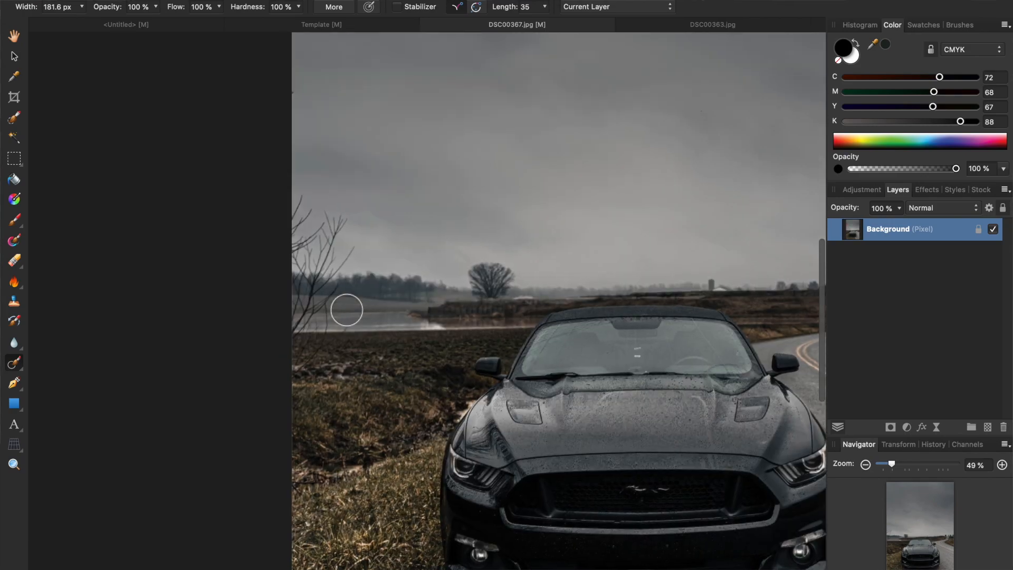
{"action": "scroll", "coordinate": [346, 310], "scroll_direction": "up", "scroll_amount": 5}
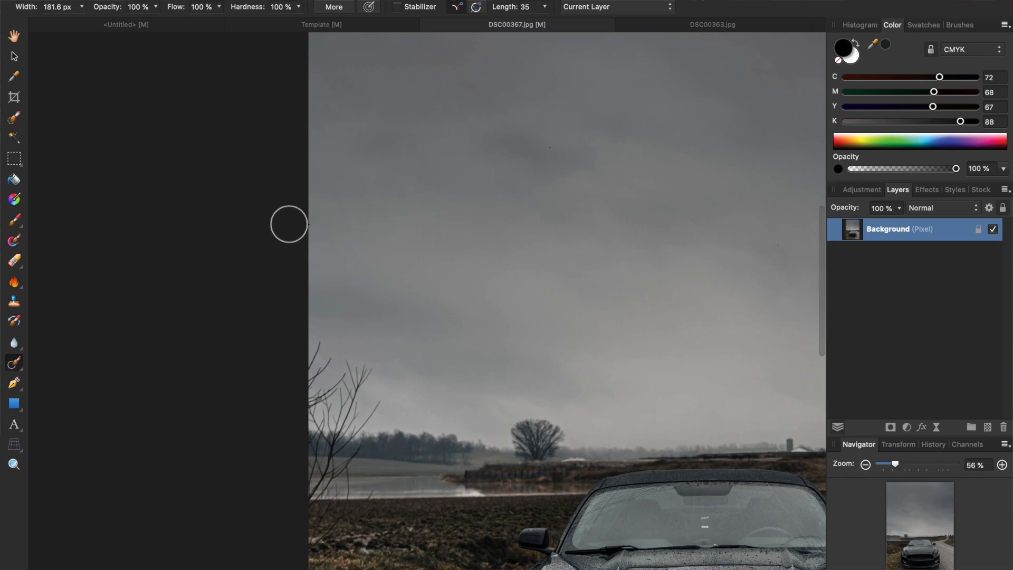
{"action": "scroll", "coordinate": [383, 254], "scroll_direction": "down", "scroll_amount": 3}
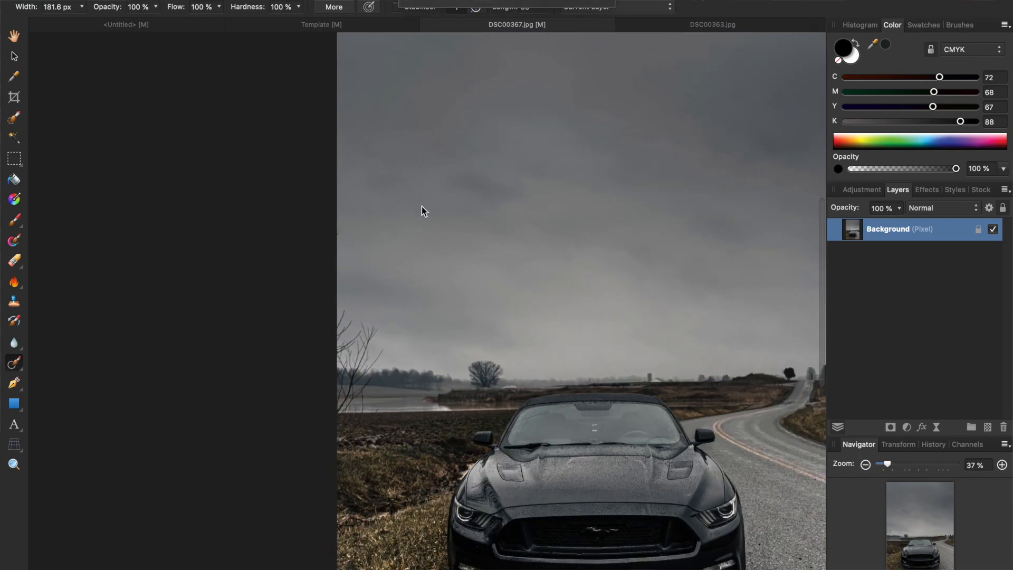
- Reduce the inpainting brush to about 26 px and remove the upper twigs of the lower bare tree against the sky
{"action": "key", "text": "bracketleft"}
{"action": "scroll", "coordinate": [296, 338], "scroll_direction": "up", "scroll_amount": 5}
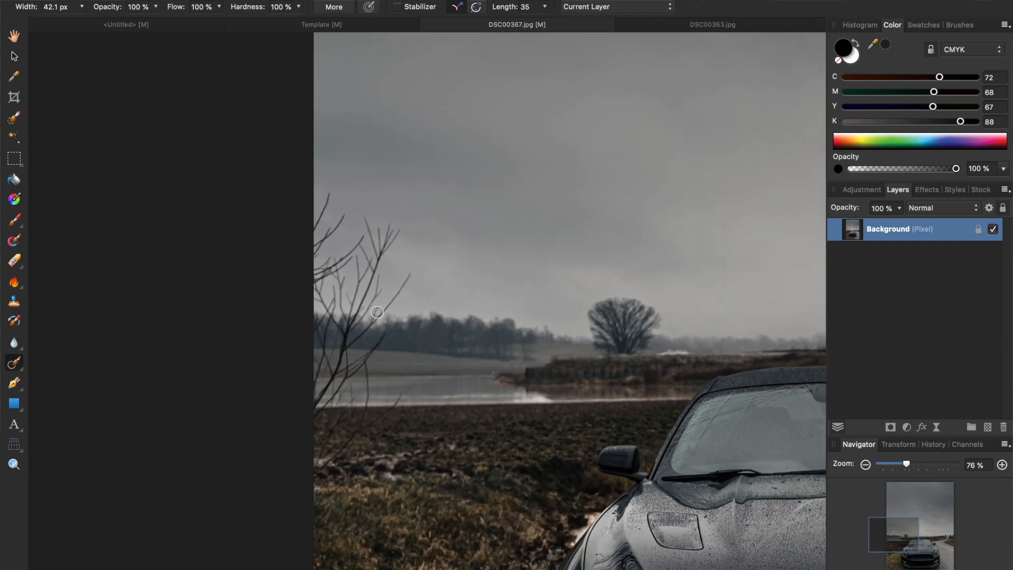
{"action": "scroll", "coordinate": [330, 177], "scroll_direction": "up", "scroll_amount": 4}
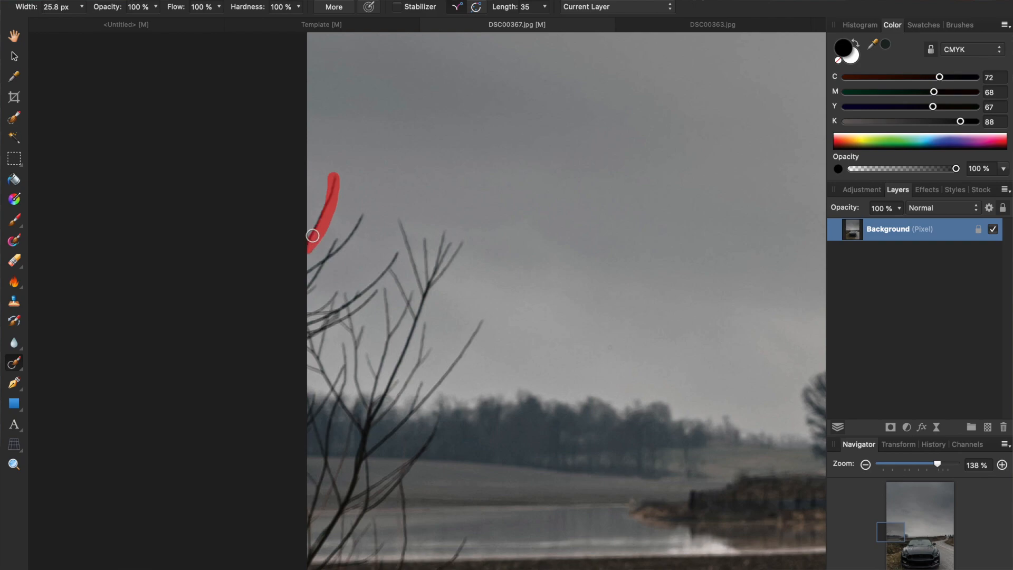
{"action": "scroll", "coordinate": [326, 197], "scroll_direction": "down", "scroll_amount": 3}
{"action": "left_click_drag", "start_coordinate": [369, 165], "coordinate": [316, 244]}
{"action": "mouse_move", "coordinate": [402, 173]}
{"action": "left_mouse_down"}
{"action": "mouse_move", "coordinate": [425, 242]}
{"action": "mouse_move", "coordinate": [443, 232]}
{"action": "mouse_move", "coordinate": [421, 274]}
{"action": "left_mouse_up"}
{"action": "scroll", "coordinate": [412, 238], "scroll_direction": "down", "scroll_amount": 2}
{"action": "left_click_drag", "start_coordinate": [390, 182], "coordinate": [306, 254]}
{"action": "left_click_drag", "start_coordinate": [383, 203], "coordinate": [381, 272]}
{"action": "left_click_drag", "start_coordinate": [474, 251], "coordinate": [364, 381]}
{"action": "mouse_move", "coordinate": [420, 251]}
{"action": "left_mouse_down"}
{"action": "mouse_move", "coordinate": [414, 301]}
{"action": "mouse_move", "coordinate": [373, 351]}
{"action": "mouse_move", "coordinate": [381, 286]}
{"action": "mouse_move", "coordinate": [342, 316]}
{"action": "mouse_move", "coordinate": [370, 379]}
{"action": "left_mouse_up"}
- Set the inpainting brush to 27.8 px and remove the lower bare tree's branches against the sky and distant treeline
{"action": "scroll", "coordinate": [411, 274], "scroll_direction": "up", "scroll_amount": 2}
{"action": "key", "text": "]"}
{"action": "key", "text": "]"}
{"action": "key", "text": "]"}
{"action": "key", "text": "]"}
{"action": "scroll", "coordinate": [474, 303], "scroll_direction": "down", "scroll_amount": 3}
{"action": "scroll", "coordinate": [379, 310], "scroll_direction": "up", "scroll_amount": 3}
{"action": "key", "text": "["}
{"action": "key", "text": "["}
{"action": "key", "text": "["}
{"action": "key", "text": "["}
{"action": "mouse_move", "coordinate": [405, 291]}
{"action": "left_mouse_down"}
{"action": "mouse_move", "coordinate": [395, 332]}
{"action": "mouse_move", "coordinate": [405, 386]}
{"action": "left_mouse_up"}
{"action": "left_click_drag", "start_coordinate": [464, 285], "coordinate": [418, 363]}
{"action": "mouse_move", "coordinate": [383, 317]}
{"action": "left_mouse_down"}
{"action": "mouse_move", "coordinate": [410, 416]}
{"action": "mouse_move", "coordinate": [405, 450]}
{"action": "left_mouse_up"}
{"action": "left_click_drag", "start_coordinate": [459, 387], "coordinate": [475, 317]}
{"action": "left_click_drag", "start_coordinate": [383, 383], "coordinate": [374, 437]}
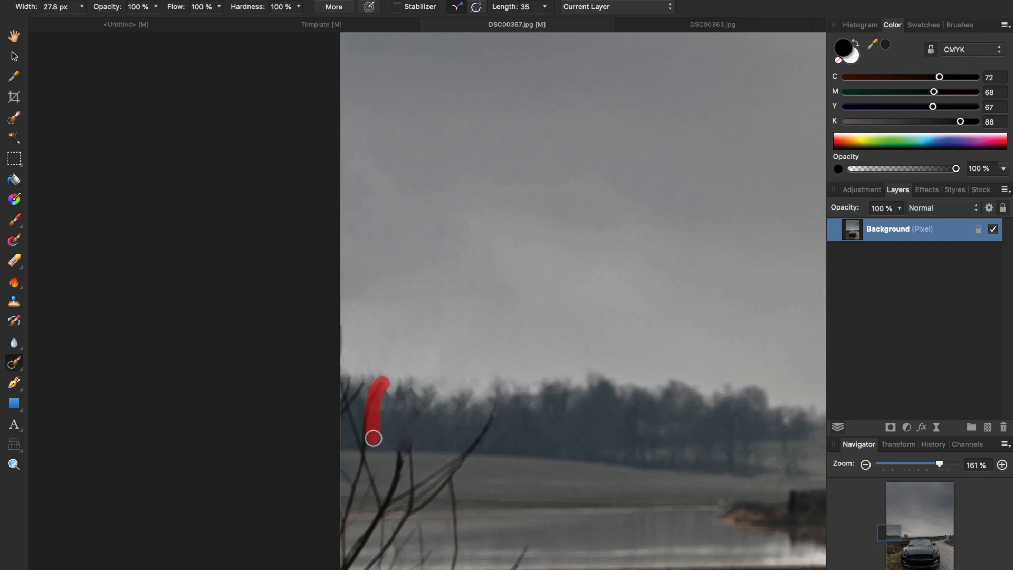
- Inpaint the tree's remaining thick branches across the distant treeline and the pale field below it
{"action": "scroll", "coordinate": [375, 404], "scroll_direction": "down", "scroll_amount": 3}
{"action": "left_click_drag", "start_coordinate": [386, 369], "coordinate": [395, 389]}
{"action": "left_click_drag", "start_coordinate": [465, 340], "coordinate": [404, 412]}
{"action": "scroll", "coordinate": [455, 368], "scroll_direction": "up", "scroll_amount": 4}
{"action": "left_click_drag", "start_coordinate": [386, 346], "coordinate": [380, 352]}
{"action": "mouse_move", "coordinate": [480, 355]}
{"action": "left_mouse_down"}
{"action": "mouse_move", "coordinate": [472, 364]}
{"action": "mouse_move", "coordinate": [539, 320]}
{"action": "left_mouse_up"}
{"action": "scroll", "coordinate": [538, 367], "scroll_direction": "down", "scroll_amount": 2}
{"action": "scroll", "coordinate": [492, 403], "scroll_direction": "down", "scroll_amount": 5}
{"action": "scroll", "coordinate": [475, 403], "scroll_direction": "up", "scroll_amount": 5}
- Inpaint the last stems and twigs of the bare tree over the water and shoreline
{"action": "mouse_move", "coordinate": [486, 276]}
{"action": "left_mouse_down"}
{"action": "mouse_move", "coordinate": [484, 346]}
{"action": "mouse_move", "coordinate": [417, 429]}
{"action": "mouse_move", "coordinate": [477, 365]}
{"action": "left_mouse_up"}
{"action": "scroll", "coordinate": [414, 435], "scroll_direction": "down", "scroll_amount": 3}
{"action": "left_click_drag", "start_coordinate": [409, 368], "coordinate": [466, 248]}
{"action": "left_click_drag", "start_coordinate": [483, 283], "coordinate": [481, 304]}
{"action": "scroll", "coordinate": [429, 312], "scroll_direction": "up", "scroll_amount": 2}
{"action": "mouse_move", "coordinate": [414, 279]}
{"action": "left_mouse_down"}
{"action": "mouse_move", "coordinate": [429, 243]}
{"action": "mouse_move", "coordinate": [411, 316]}
{"action": "left_mouse_up"}
{"action": "left_click_drag", "start_coordinate": [456, 267], "coordinate": [437, 310]}
{"action": "mouse_move", "coordinate": [480, 270]}
{"action": "left_mouse_down"}
{"action": "mouse_move", "coordinate": [448, 307]}
{"action": "mouse_move", "coordinate": [423, 328]}
{"action": "left_mouse_up"}
{"action": "scroll", "coordinate": [481, 328], "scroll_direction": "down", "scroll_amount": 3}
{"action": "left_click_drag", "start_coordinate": [443, 374], "coordinate": [457, 371]}
{"action": "scroll", "coordinate": [368, 347], "scroll_direction": "down", "scroll_amount": 5}
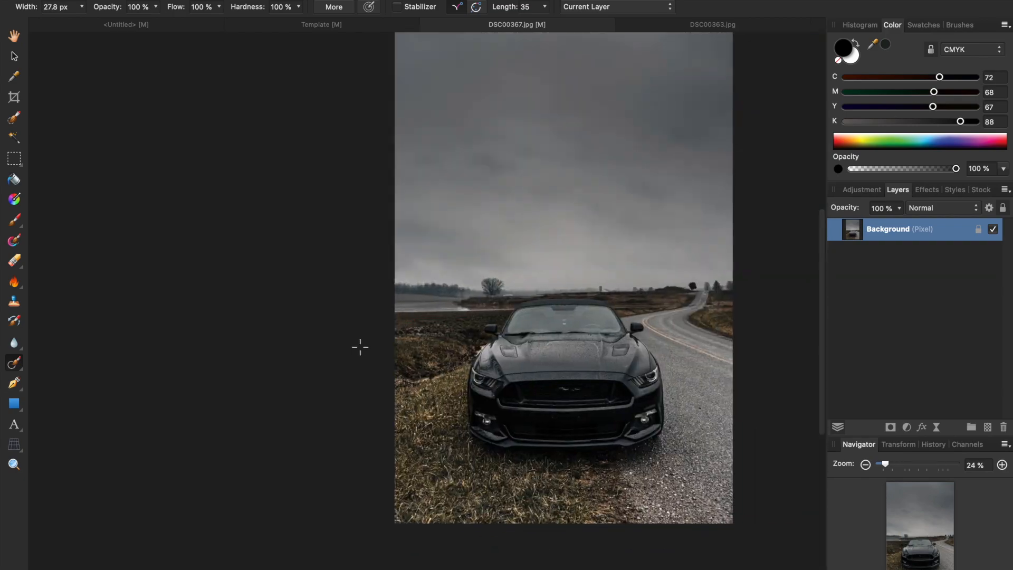
- Enlarge the inpainting brush to 148.5 px and touch up a short patch near the photo's edge
{"action": "scroll", "coordinate": [359, 347], "scroll_direction": "up", "scroll_amount": 2}
{"action": "scroll", "coordinate": [360, 343], "scroll_direction": "down", "scroll_amount": 3}
{"action": "scroll", "coordinate": [338, 301], "scroll_direction": "up", "scroll_amount": 5}
{"action": "key", "text": "bracketright"}
{"action": "key", "text": "bracketright"}
{"action": "key", "text": "bracketright"}
{"action": "key", "text": "bracketright"}
{"action": "key", "text": "bracketright"}
{"action": "key", "text": "bracketright"}
{"action": "key", "text": "bracketright"}
{"action": "key", "text": "bracketright"}
{"action": "key", "text": "bracketright"}
{"action": "key", "text": "bracketright"}
{"action": "key", "text": "bracketright"}
{"action": "key", "text": "bracketright"}
{"action": "left_click_drag", "start_coordinate": [327, 302], "coordinate": [359, 298]}
{"action": "scroll", "coordinate": [644, 305], "scroll_direction": "down", "scroll_amount": 3}
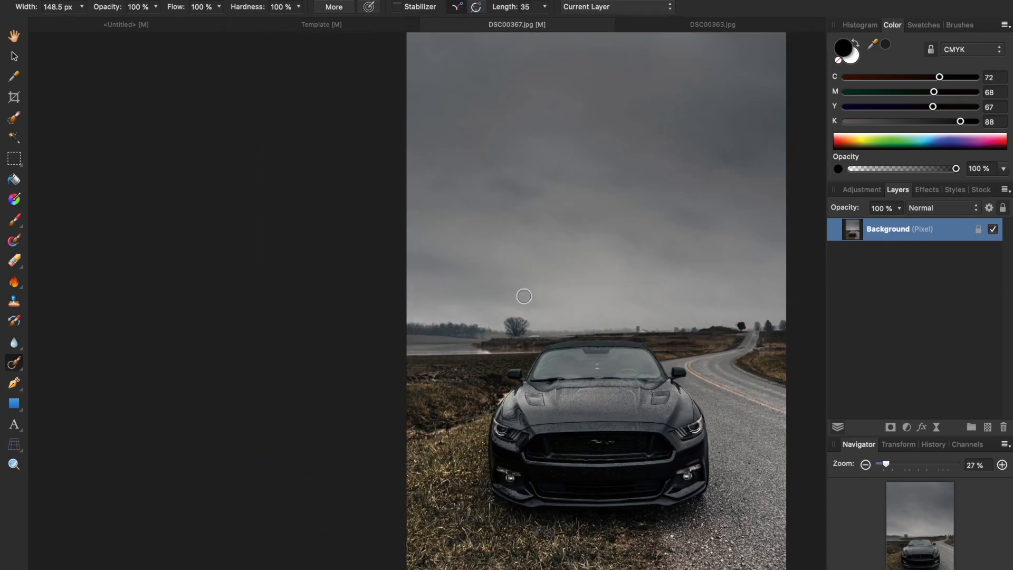
{"action": "scroll", "coordinate": [380, 346], "scroll_direction": "down", "scroll_amount": 2}
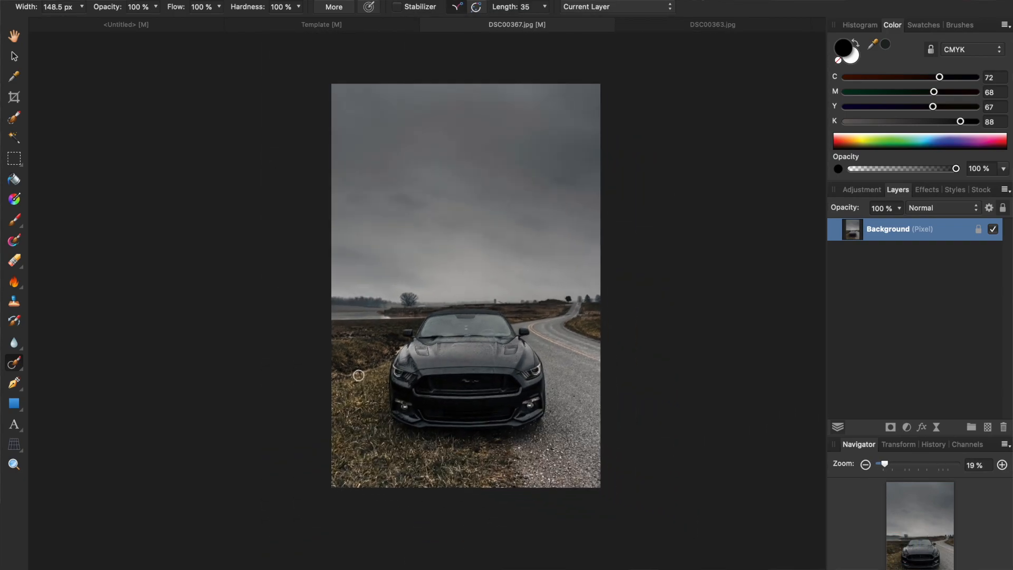
- Reduce the inpainting brush to 29.2 px and remove the two small stickers in the middle of the windshield
{"action": "scroll", "coordinate": [356, 298], "scroll_direction": "up", "scroll_amount": 5}
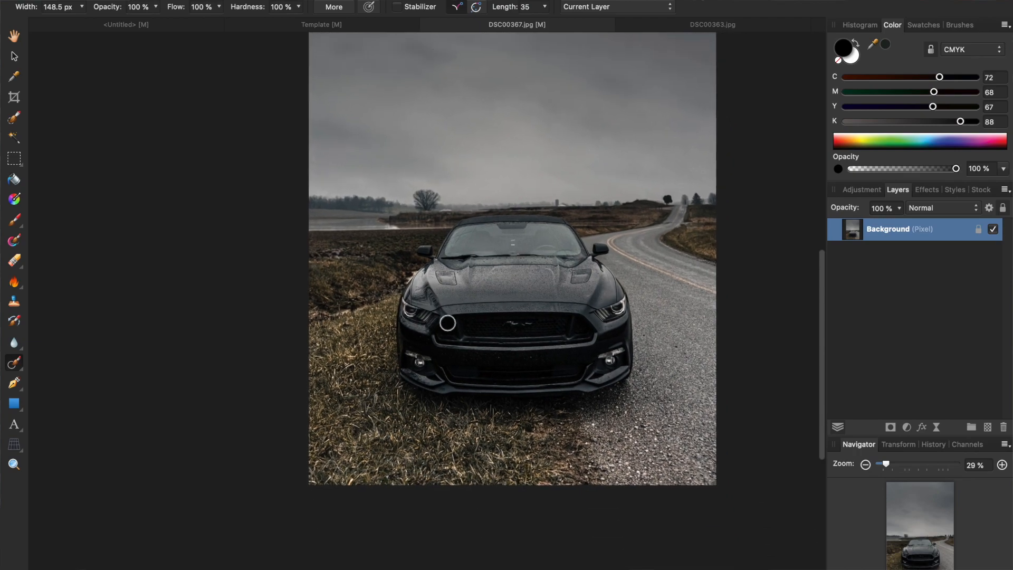
{"action": "scroll", "coordinate": [517, 266], "scroll_direction": "right", "scroll_amount": 2}
{"action": "scroll", "coordinate": [517, 265], "scroll_direction": "up", "scroll_amount": 1}
{"action": "key", "text": "bracketleft"}
{"action": "key", "text": "bracketleft"}
{"action": "key", "text": "bracketleft"}
{"action": "key", "text": "bracketleft"}
{"action": "key", "text": "bracketleft"}
{"action": "key", "text": "bracketleft"}
{"action": "key", "text": "bracketleft"}
{"action": "key", "text": "bracketleft"}
{"action": "scroll", "coordinate": [472, 298], "scroll_direction": "up", "scroll_amount": 5}
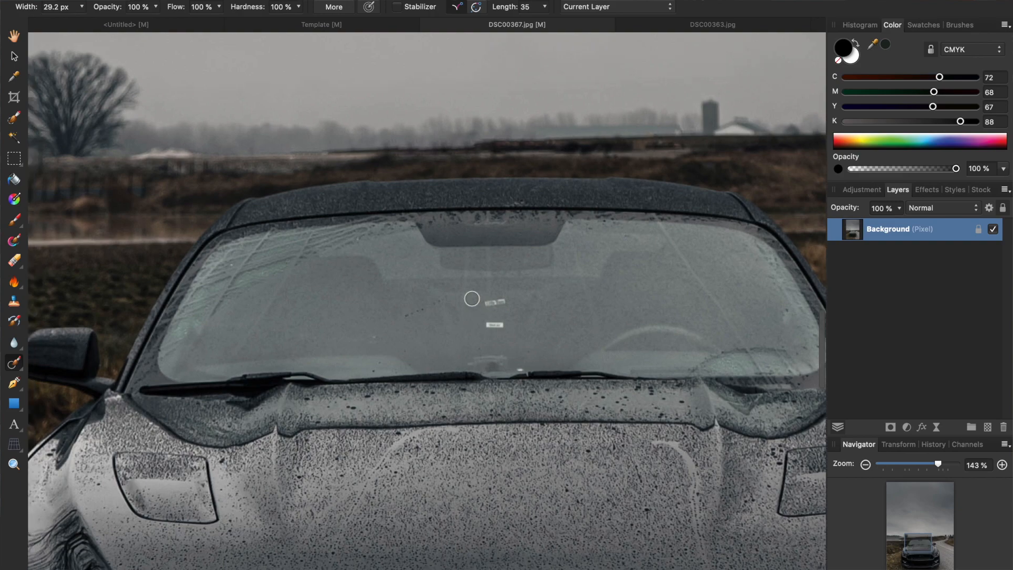
{"action": "scroll", "coordinate": [471, 299], "scroll_direction": "up", "scroll_amount": 3}
{"action": "mouse_move", "coordinate": [493, 269]}
{"action": "left_mouse_down"}
{"action": "mouse_move", "coordinate": [480, 322]}
{"action": "mouse_move", "coordinate": [489, 339]}
{"action": "mouse_move", "coordinate": [513, 324]}
{"action": "mouse_move", "coordinate": [506, 282]}
{"action": "mouse_move", "coordinate": [496, 309]}
{"action": "left_mouse_up"}
{"action": "scroll", "coordinate": [553, 355], "scroll_direction": "down", "scroll_amount": 8}
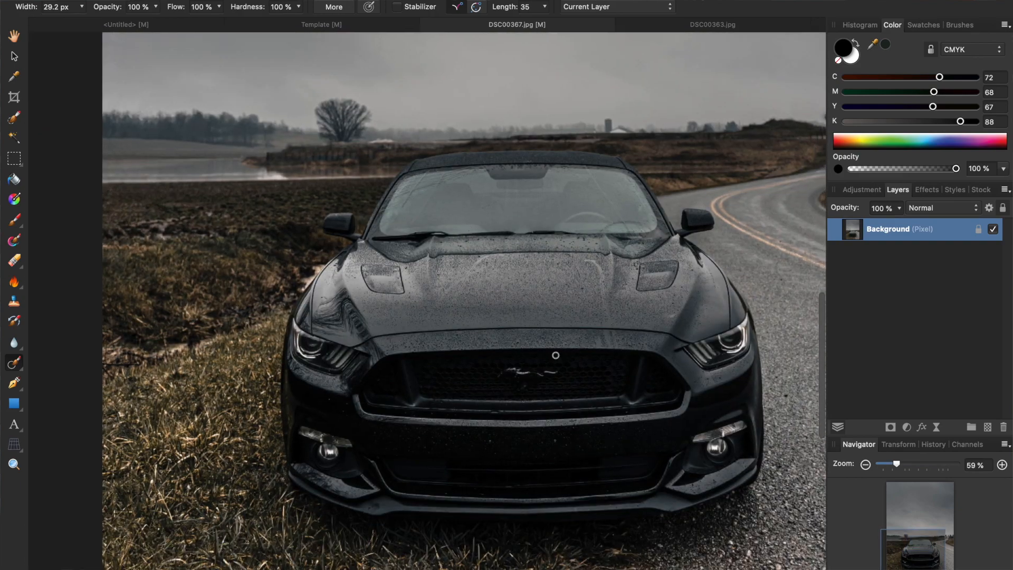
- Examine the car's grille, bumper, headlights and the road for leftover distractions, and review the whole photo
{"action": "scroll", "coordinate": [430, 427], "scroll_direction": "down", "scroll_amount": 3}
{"action": "scroll", "coordinate": [442, 381], "scroll_direction": "up", "scroll_amount": 5}
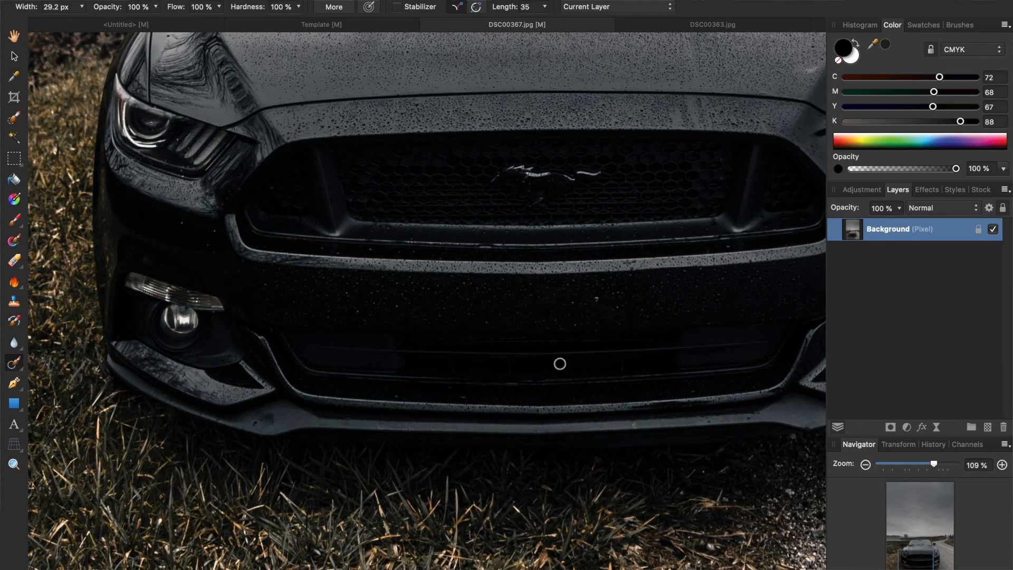
{"action": "scroll", "coordinate": [458, 397], "scroll_direction": "up", "scroll_amount": 3}
{"action": "scroll", "coordinate": [442, 400], "scroll_direction": "down", "scroll_amount": 4}
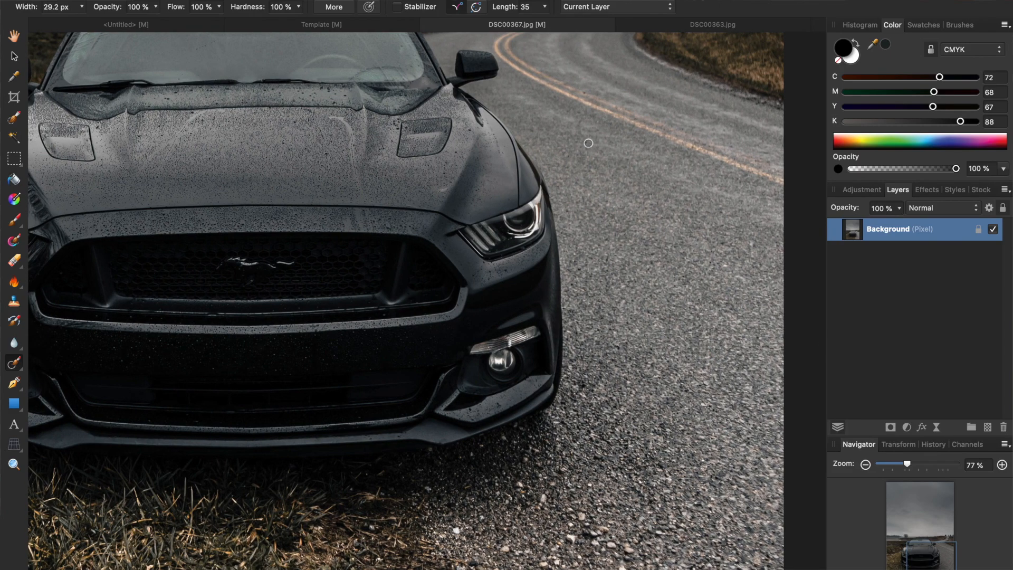
{"action": "scroll", "coordinate": [586, 163], "scroll_direction": "up", "scroll_amount": 2}
{"action": "scroll", "coordinate": [585, 188], "scroll_direction": "up", "scroll_amount": 4}
{"action": "scroll", "coordinate": [534, 224], "scroll_direction": "down", "scroll_amount": 6}
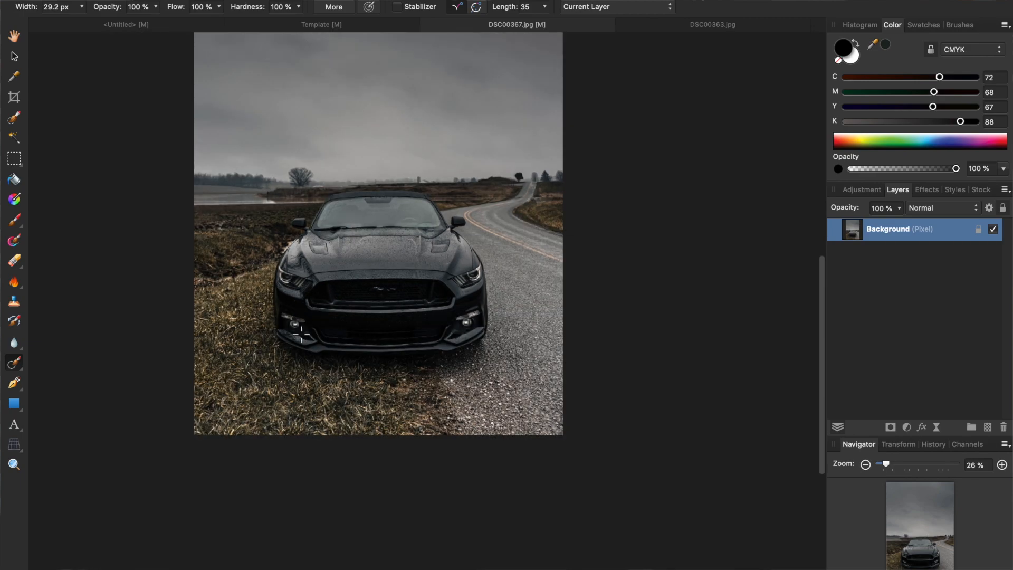
{"action": "scroll", "coordinate": [311, 348], "scroll_direction": "down", "scroll_amount": 2}
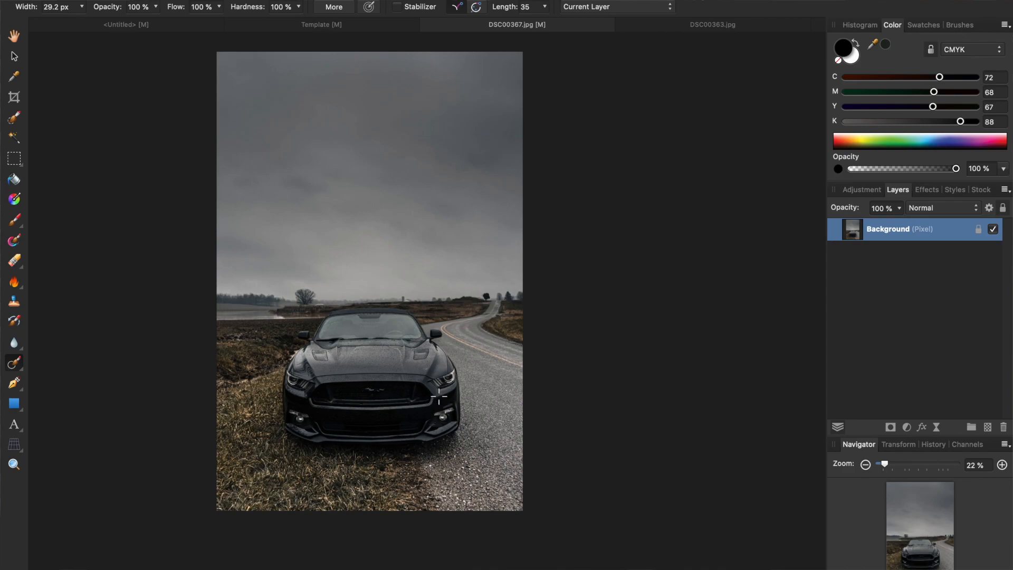
{"action": "scroll", "coordinate": [438, 395], "scroll_direction": "up", "scroll_amount": 3}
{"action": "scroll", "coordinate": [440, 372], "scroll_direction": "down", "scroll_amount": 3}
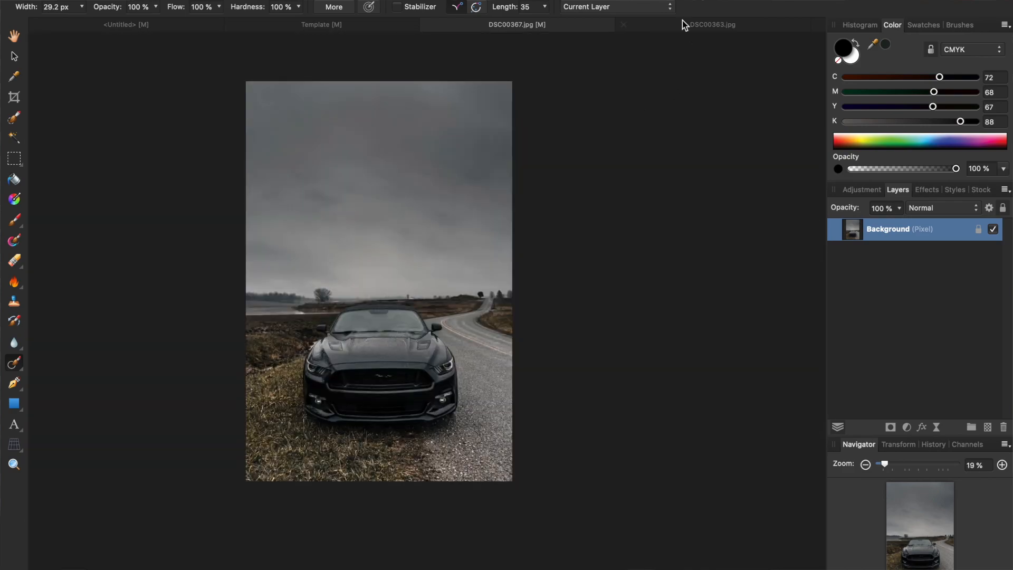
- Compare DSC00363.jpg with the edited DSC00367.jpg and examine the lit headlight beside the road in DSC00363.jpg
{"action": "left_click", "coordinate": [685, 25]}
{"action": "scroll", "coordinate": [485, 463], "scroll_direction": "down", "scroll_amount": 3}
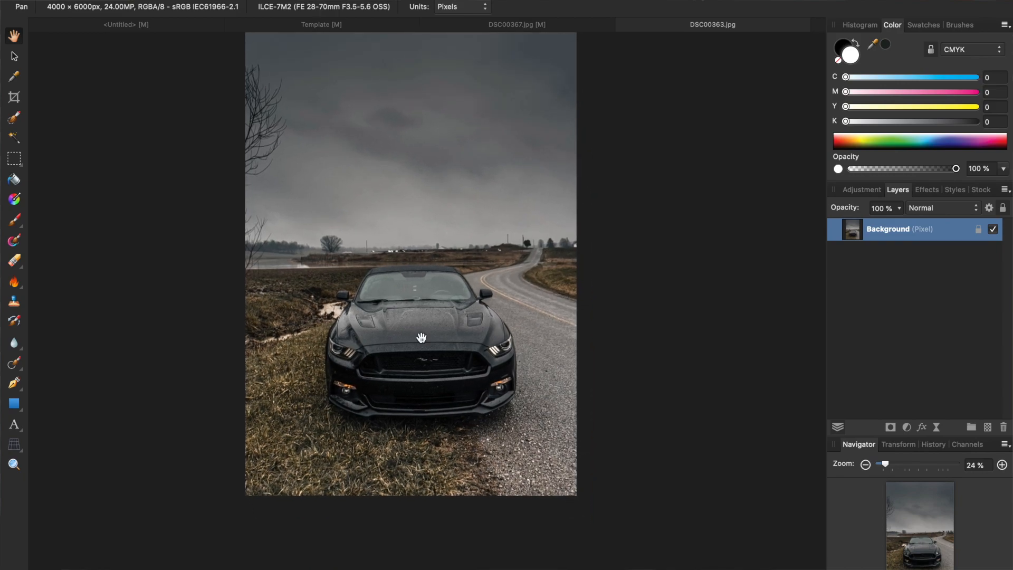
{"action": "scroll", "coordinate": [473, 366], "scroll_direction": "up", "scroll_amount": 1}
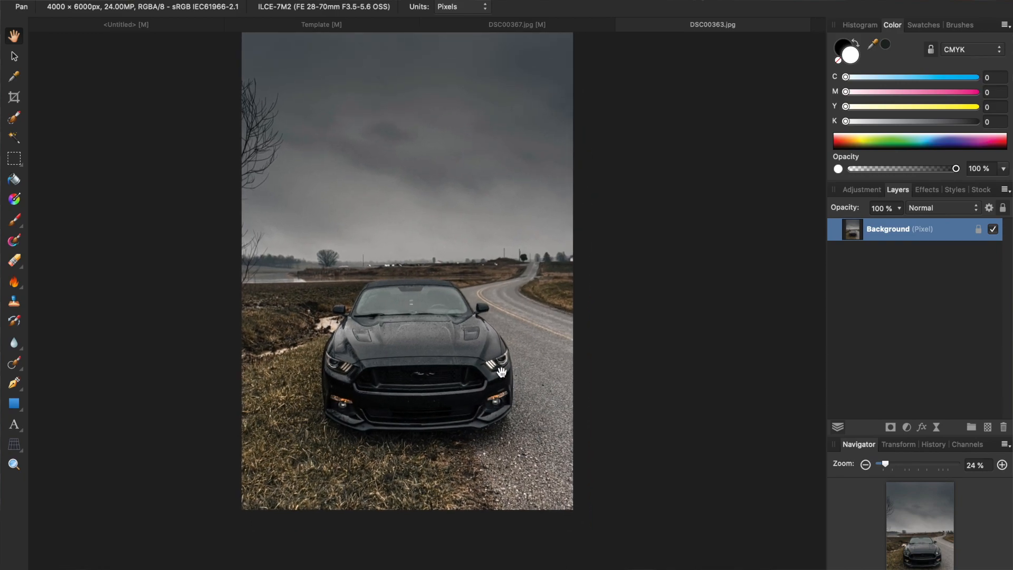
{"action": "scroll", "coordinate": [340, 411], "scroll_direction": "up", "scroll_amount": 3}
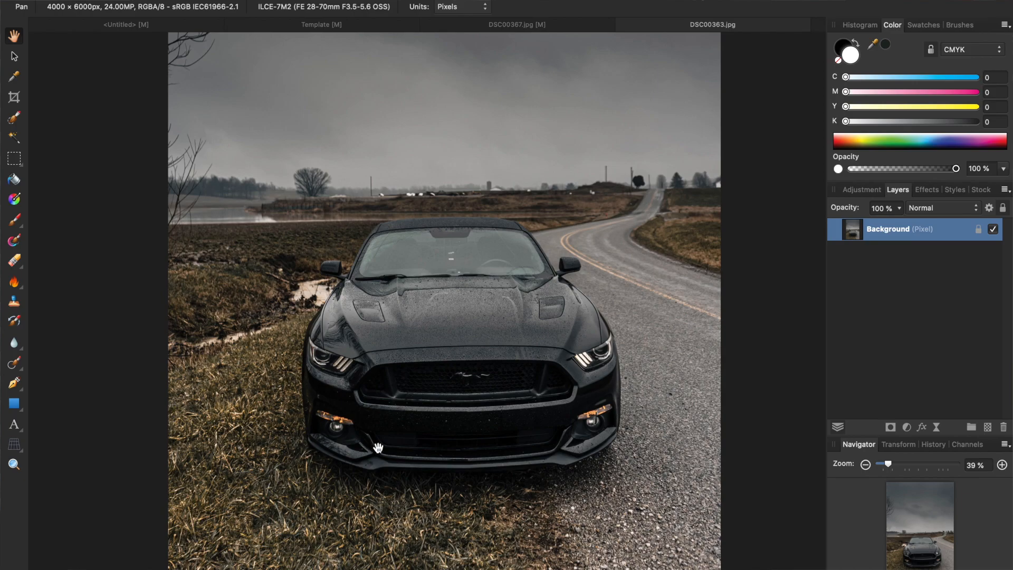
{"action": "left_click", "coordinate": [504, 31]}
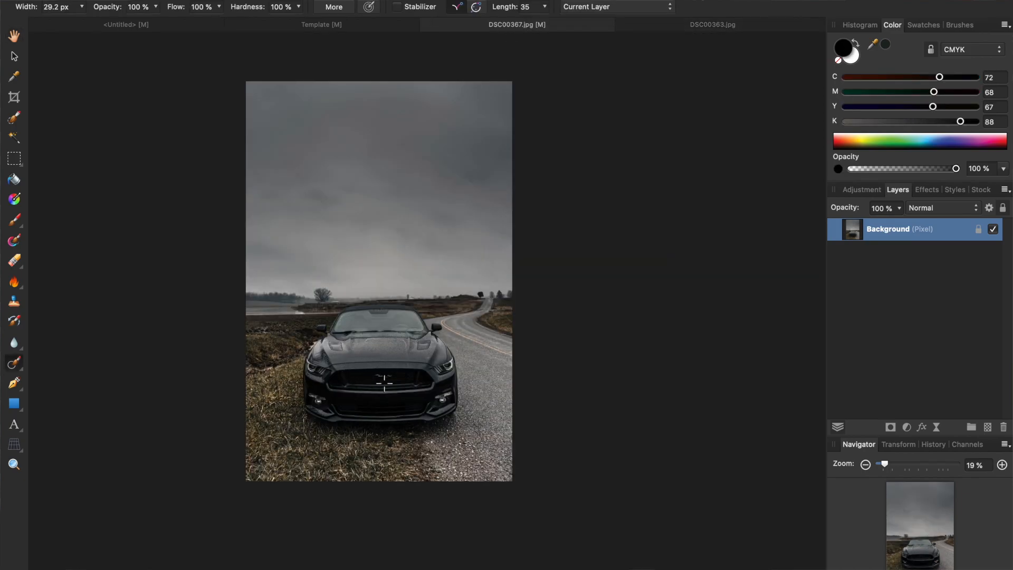
{"action": "left_click", "coordinate": [712, 25]}
{"action": "scroll", "coordinate": [569, 301], "scroll_direction": "up", "scroll_amount": 8}
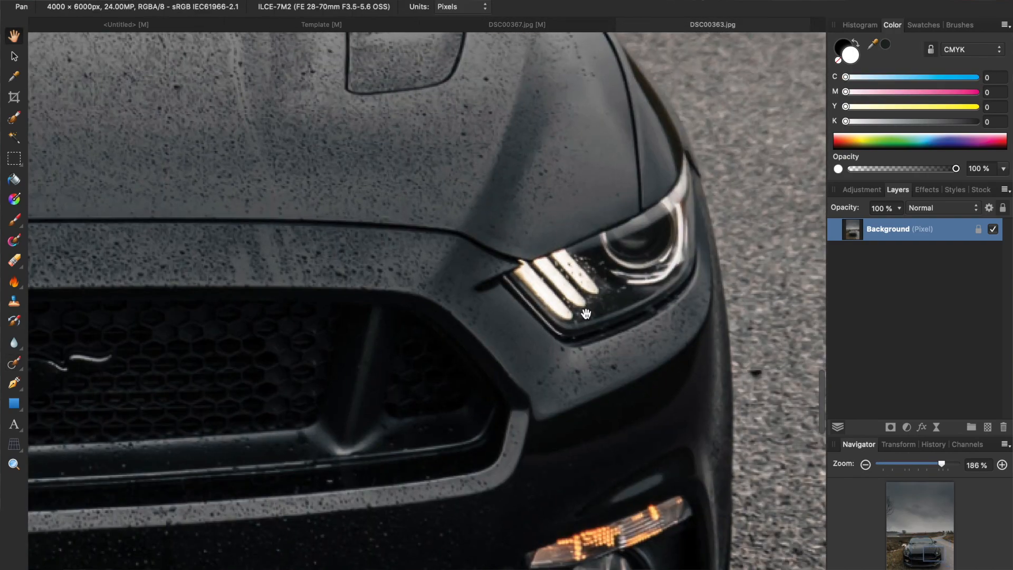
{"action": "scroll", "coordinate": [553, 289], "scroll_direction": "up", "scroll_amount": 6}
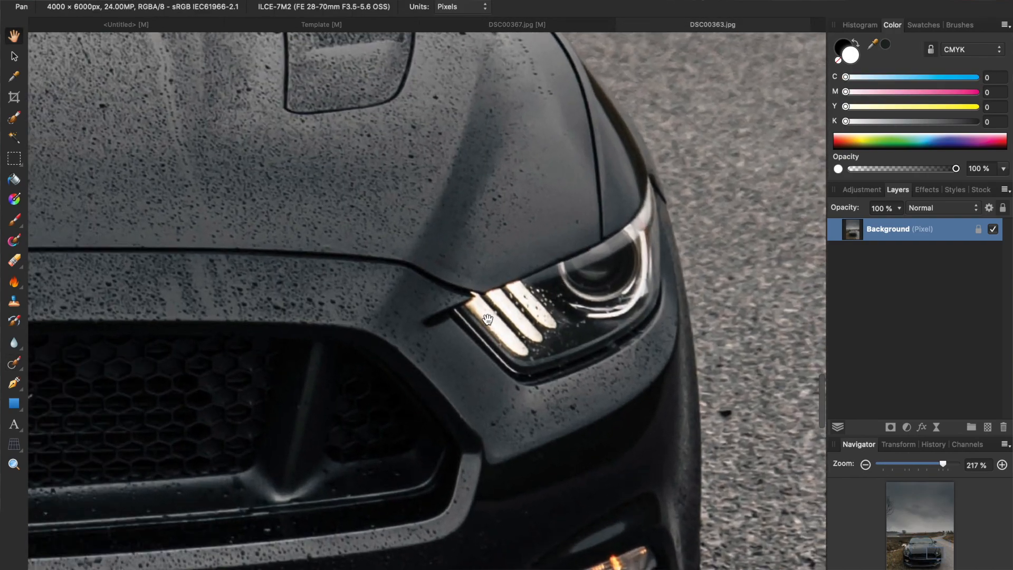
{"action": "scroll", "coordinate": [560, 305], "scroll_direction": "right", "scroll_amount": 3}
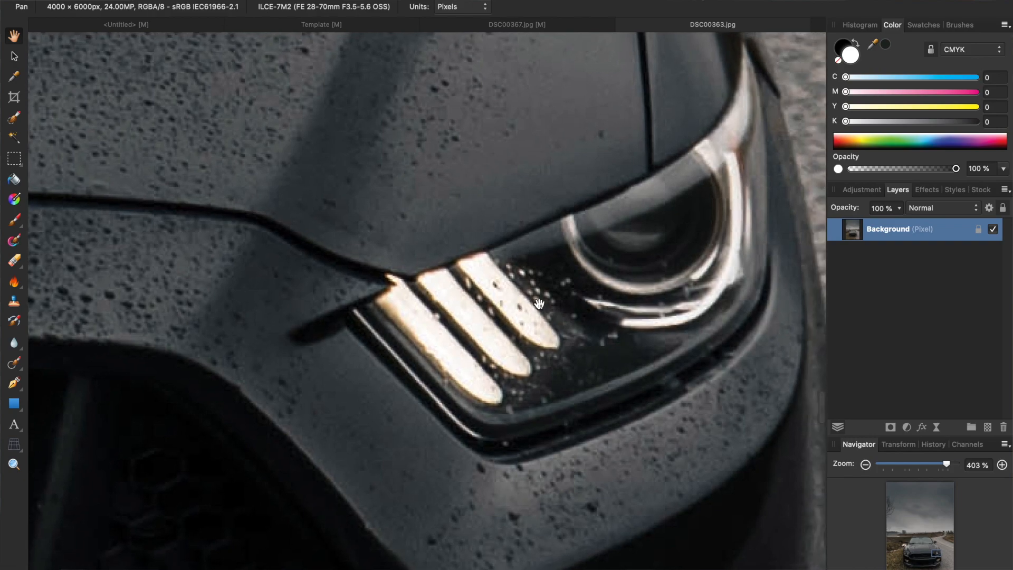
- Inpaint the dark specks on the headlight's three lit bars in DSC00363.jpg with a 9.4 px brush
{"action": "left_click", "coordinate": [14, 363]}
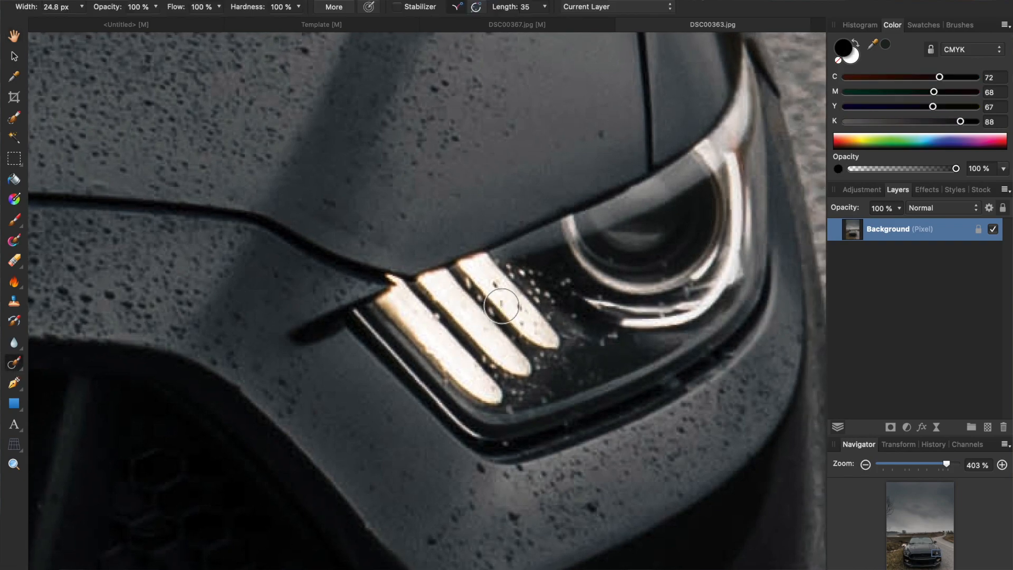
{"action": "scroll", "coordinate": [501, 305], "scroll_direction": "up", "scroll_amount": 1}
{"action": "mouse_move", "coordinate": [496, 305]}
{"action": "left_mouse_down"}
{"action": "mouse_move", "coordinate": [503, 326]}
{"action": "mouse_move", "coordinate": [534, 342]}
{"action": "left_mouse_up"}
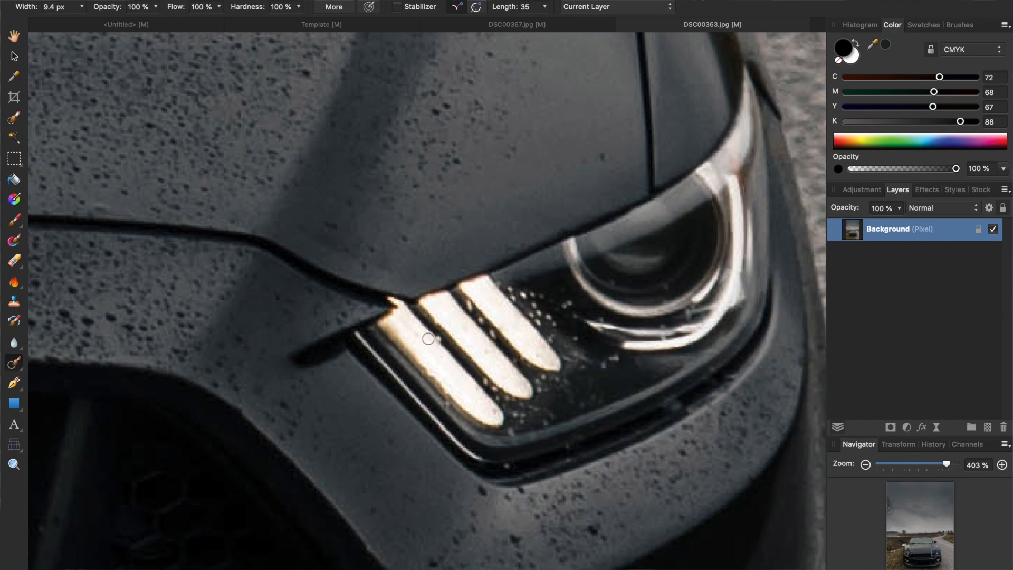
{"action": "scroll", "coordinate": [437, 338], "scroll_direction": "down", "scroll_amount": 1}
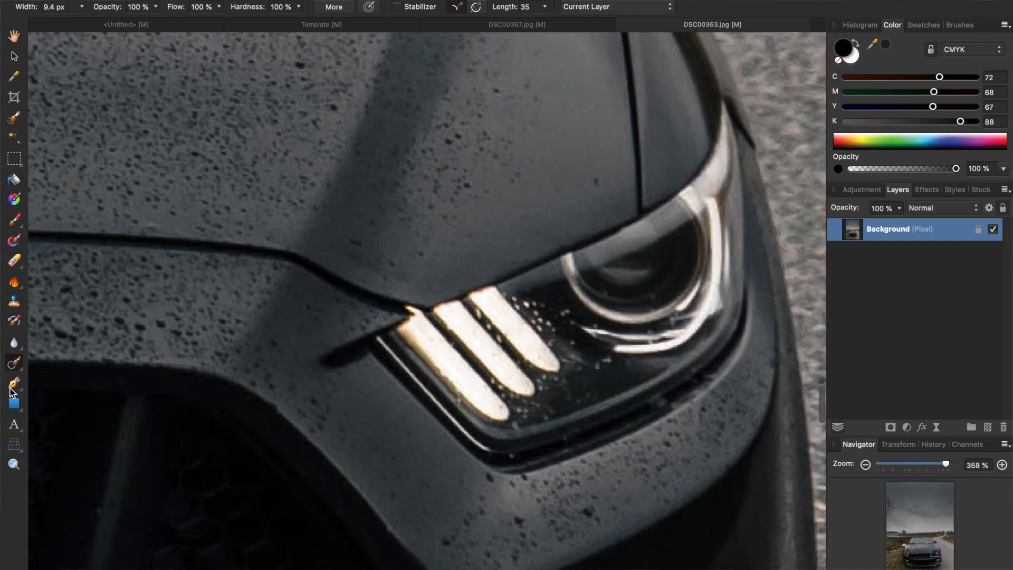
- Select the headlight's three lit bars with the Selection Brush, snapping to edges, and refine the selection with a 5 px width
{"action": "left_click", "coordinate": [14, 119]}
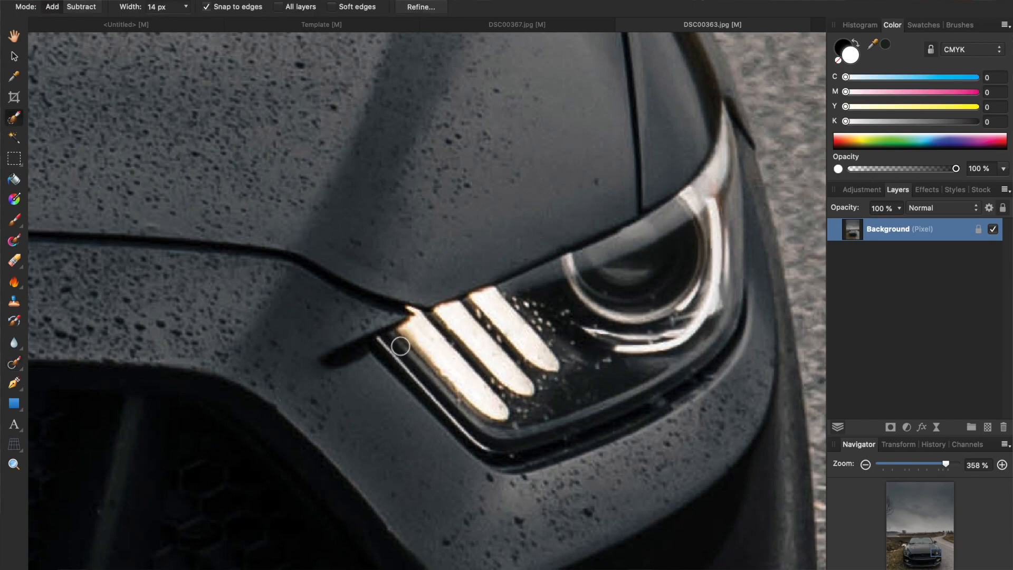
{"action": "left_click_drag", "start_coordinate": [431, 348], "coordinate": [501, 391]}
{"action": "mouse_move", "coordinate": [478, 305]}
{"action": "left_mouse_down"}
{"action": "mouse_move", "coordinate": [522, 337]}
{"action": "mouse_move", "coordinate": [519, 361]}
{"action": "left_mouse_up"}
{"action": "key", "text": "alt"}
{"action": "key", "text": "bracketleft"}
{"action": "key", "text": "bracketleft"}
{"action": "key", "text": "bracketleft"}
{"action": "scroll", "coordinate": [423, 296], "scroll_direction": "up", "scroll_amount": 5}
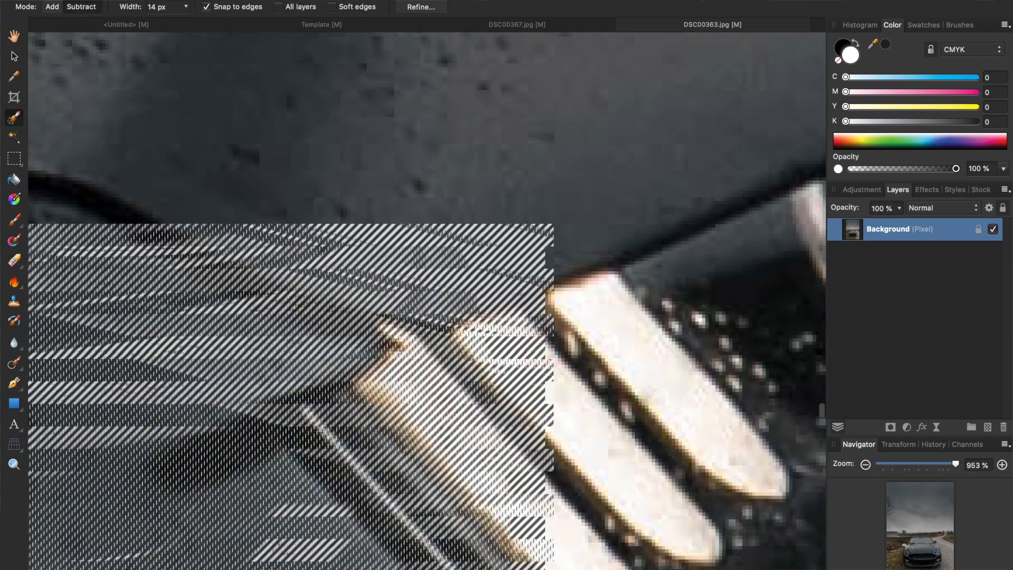
{"action": "scroll", "coordinate": [526, 480], "scroll_direction": "down", "scroll_amount": 4}
{"action": "scroll", "coordinate": [527, 480], "scroll_direction": "down", "scroll_amount": 1}
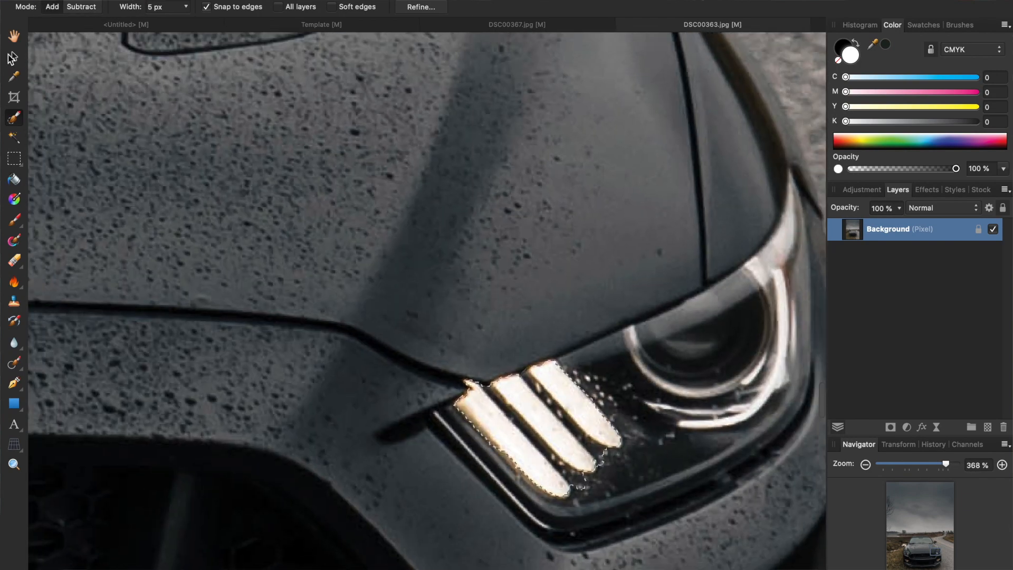
- Copy the selected light bars and paste them into DSC00367.jpg as a new layer
{"action": "left_click", "coordinate": [12, 56]}
{"action": "scroll", "coordinate": [628, 454], "scroll_direction": "down", "scroll_amount": 1}
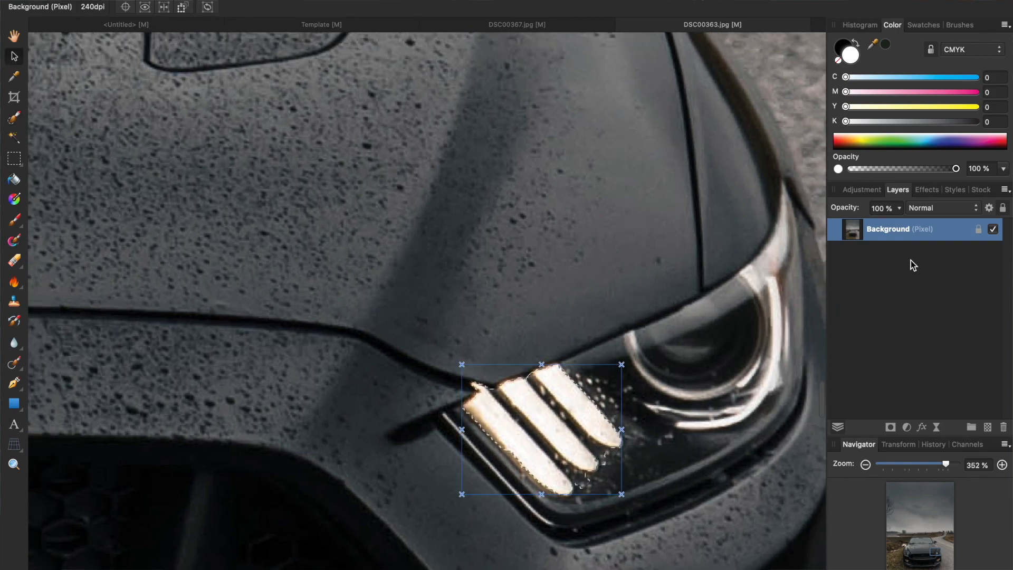
{"action": "left_click", "coordinate": [512, 22]}
{"action": "key", "text": "ctrl+v"}
{"action": "scroll", "coordinate": [435, 380], "scroll_direction": "down", "scroll_amount": 2}
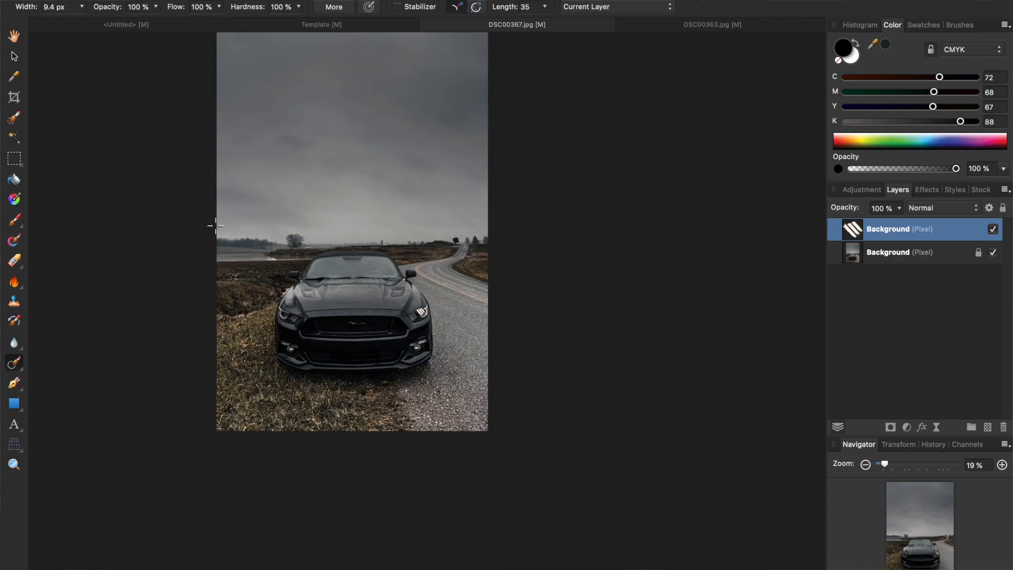
- Position the pasted light bars over the unlit bars of the matching headlight and enlarge them slightly to fit
{"action": "left_click", "coordinate": [11, 55]}
{"action": "left_click_drag", "start_coordinate": [389, 279], "coordinate": [391, 279]}
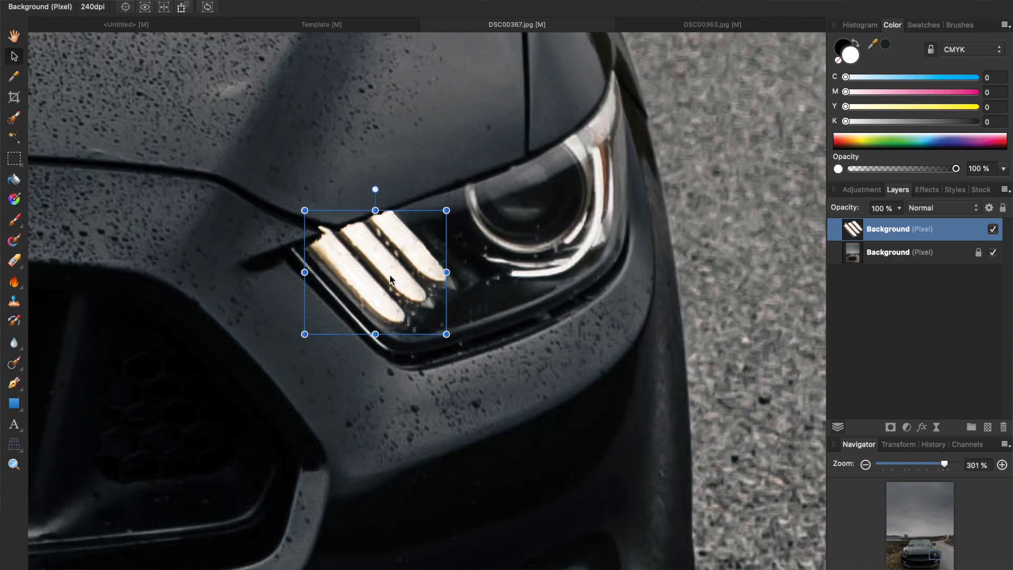
{"action": "left_click_drag", "start_coordinate": [443, 338], "coordinate": [453, 343]}
{"action": "scroll", "coordinate": [388, 277], "scroll_direction": "up", "scroll_amount": 3}
{"action": "scroll", "coordinate": [388, 277], "scroll_direction": "up", "scroll_amount": 2}
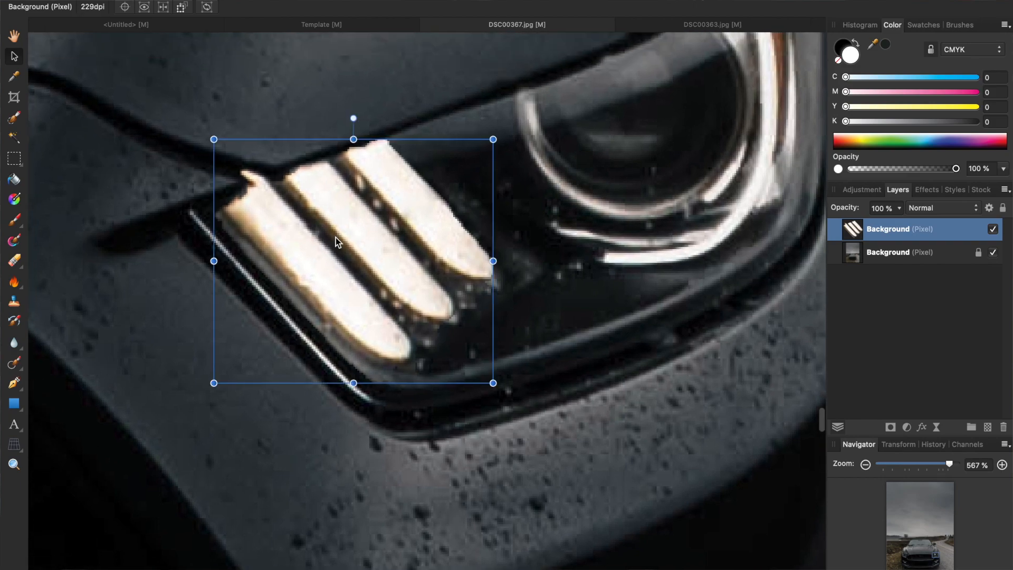
- Fit the pasted light bars to the headlight with a single-plane Perspective adjustment in Destination mode, and nudge them into alignment
{"action": "key", "text": "5"}
{"action": "key", "text": "4"}
{"action": "left_click_drag", "start_coordinate": [488, 370], "coordinate": [497, 383]}
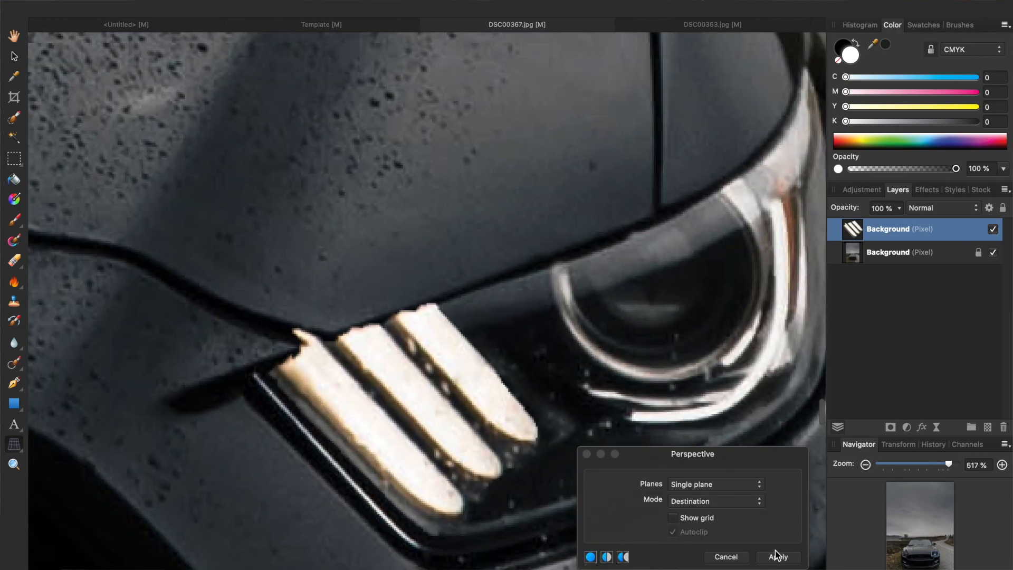
{"action": "left_click", "coordinate": [775, 557]}
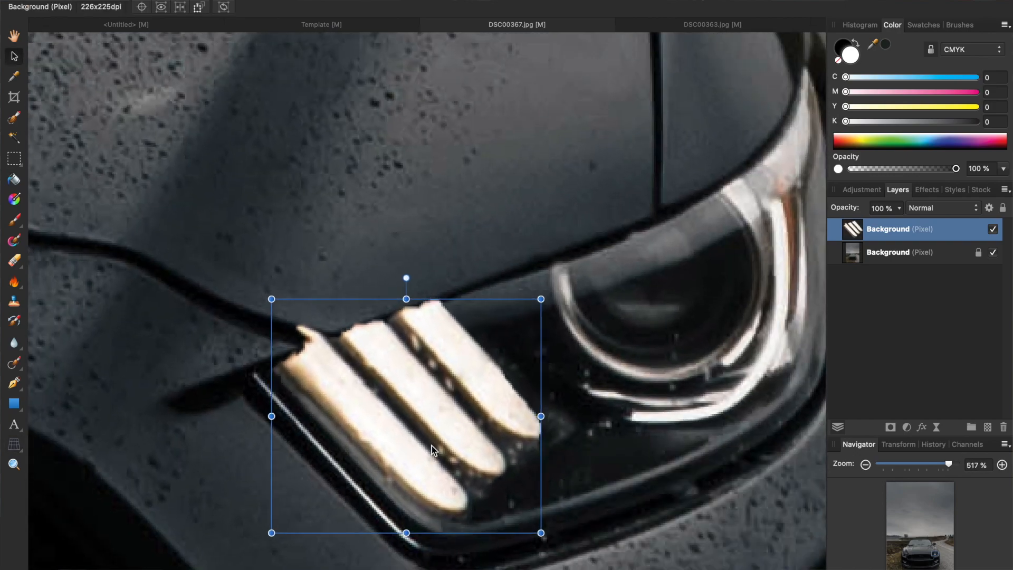
{"action": "key", "text": "Up"}
{"action": "key", "text": "Right"}
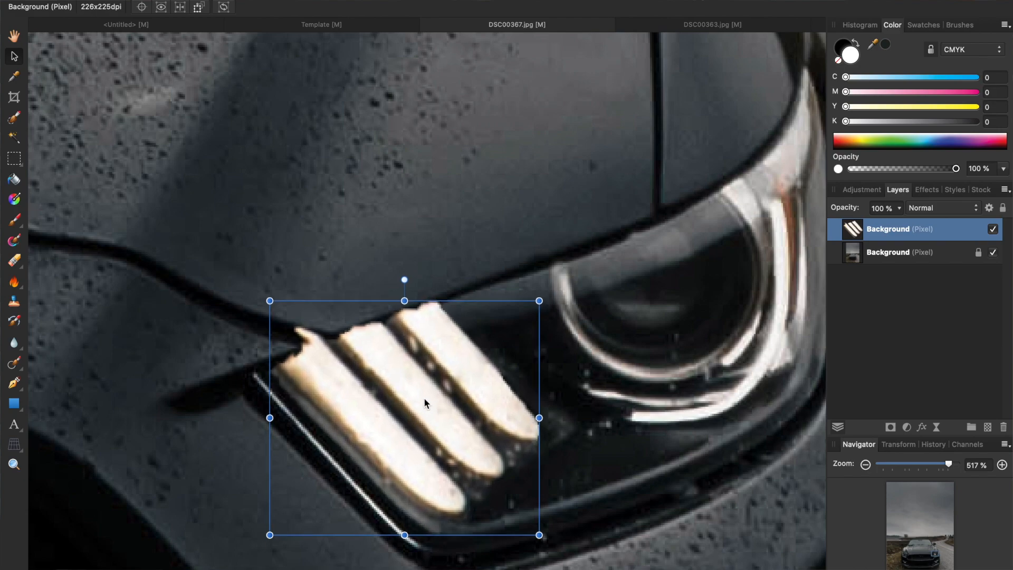
- Erase the jagged upper ends of the outer two light bars along the hood line with a 14 px Erase Brush
{"action": "scroll", "coordinate": [460, 315], "scroll_direction": "down", "scroll_amount": 10}
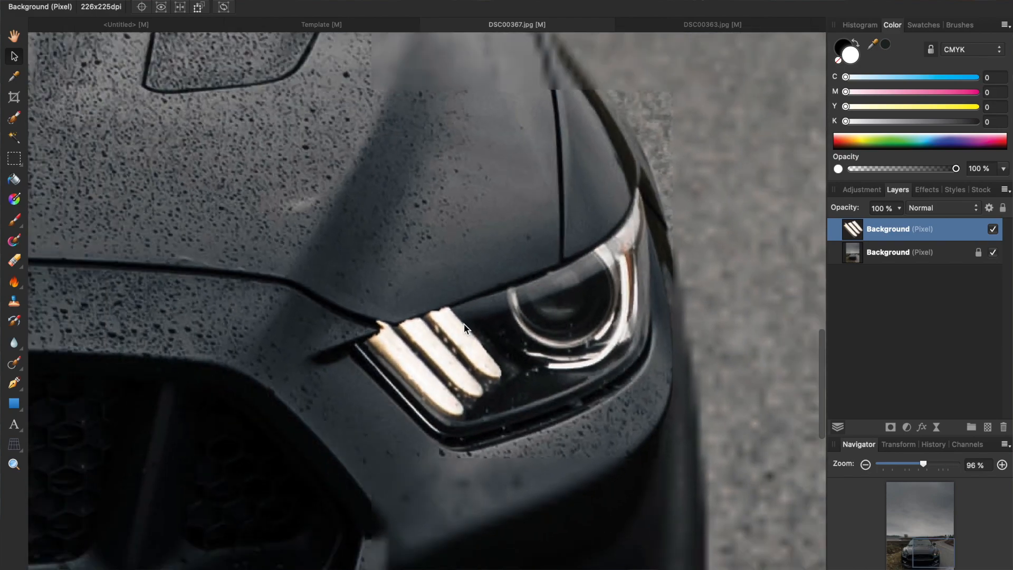
{"action": "scroll", "coordinate": [460, 324], "scroll_direction": "up", "scroll_amount": 15}
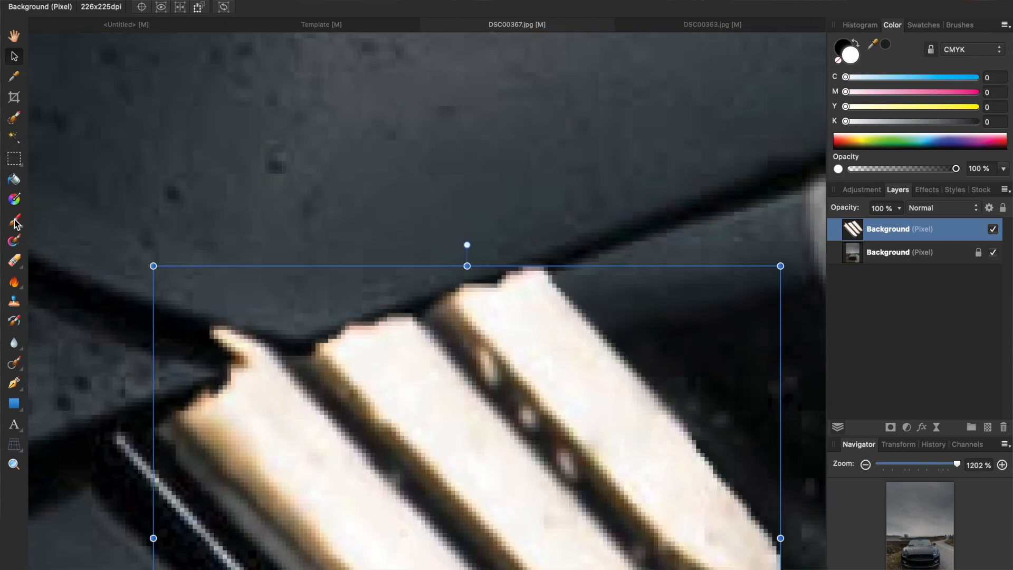
{"action": "left_click", "coordinate": [14, 261]}
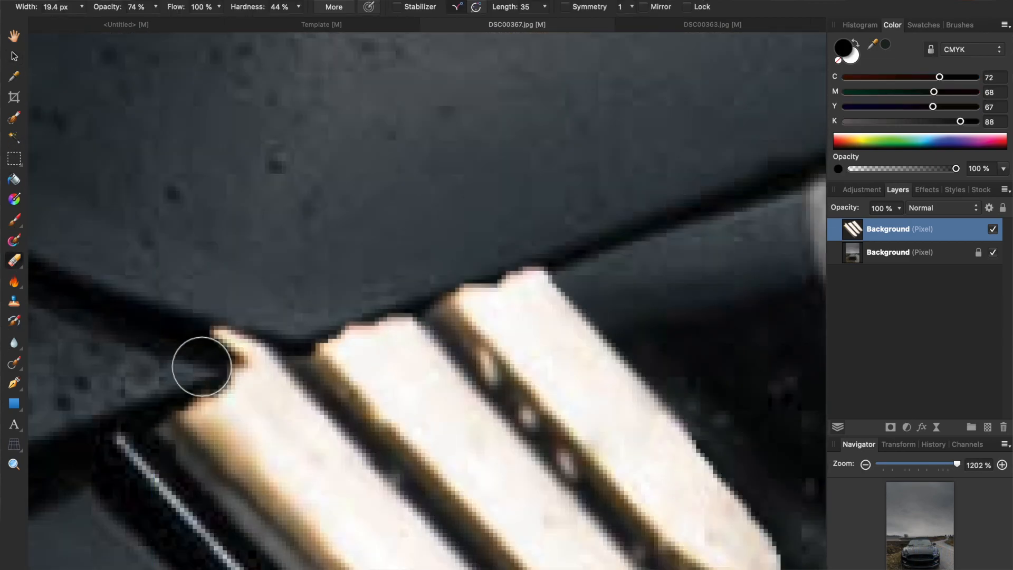
{"action": "key", "text": "p"}
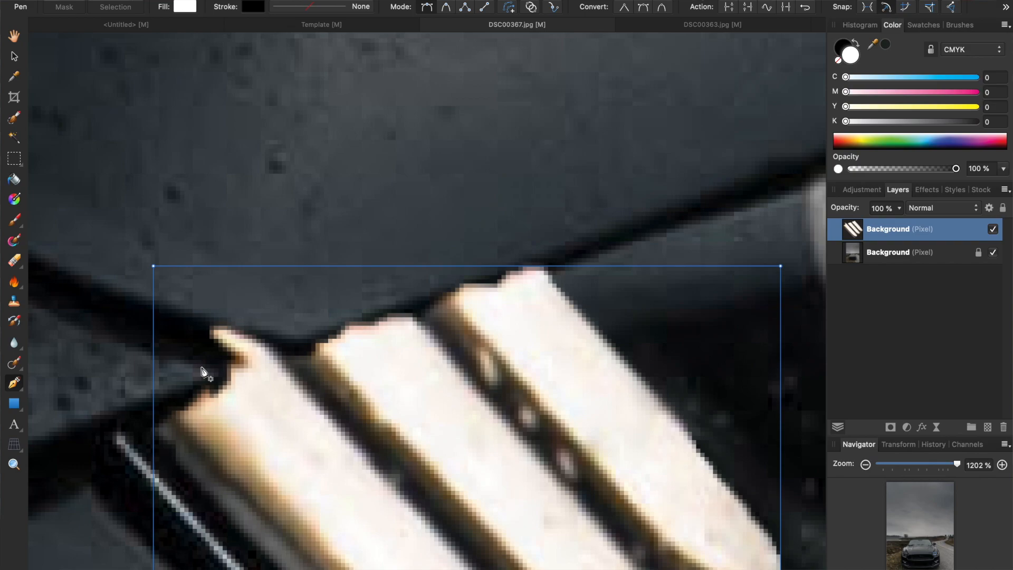
{"action": "left_click", "coordinate": [12, 257]}
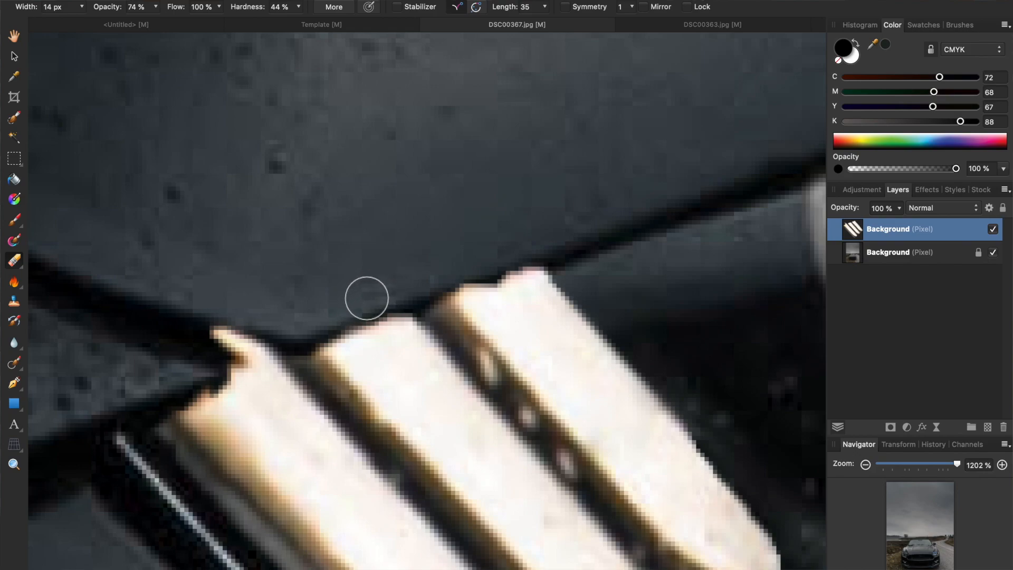
{"action": "left_click_drag", "start_coordinate": [380, 299], "coordinate": [345, 317]}
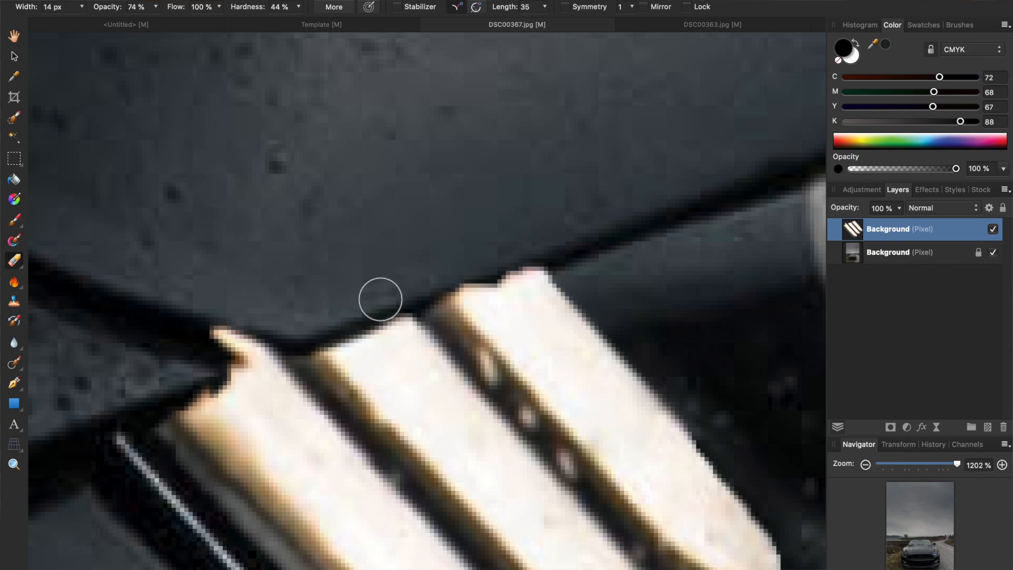
{"action": "left_click_drag", "start_coordinate": [434, 281], "coordinate": [497, 259]}
{"action": "left_click_drag", "start_coordinate": [434, 279], "coordinate": [504, 259]}
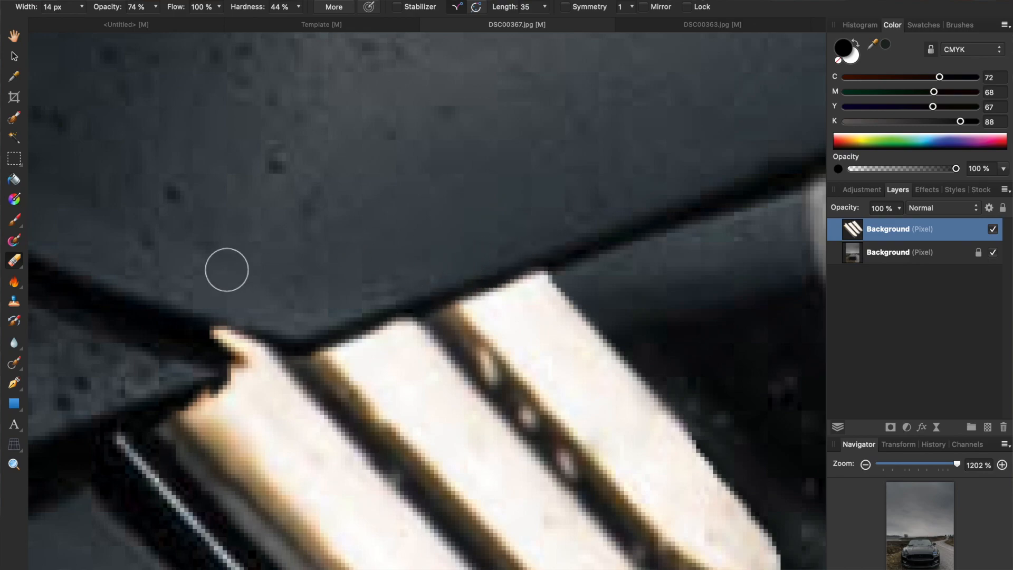
- Erase the excess of the innermost light bar where it overlaps the pointed bumper corner below the hood
{"action": "scroll", "coordinate": [227, 270], "scroll_direction": "down", "scroll_amount": 5}
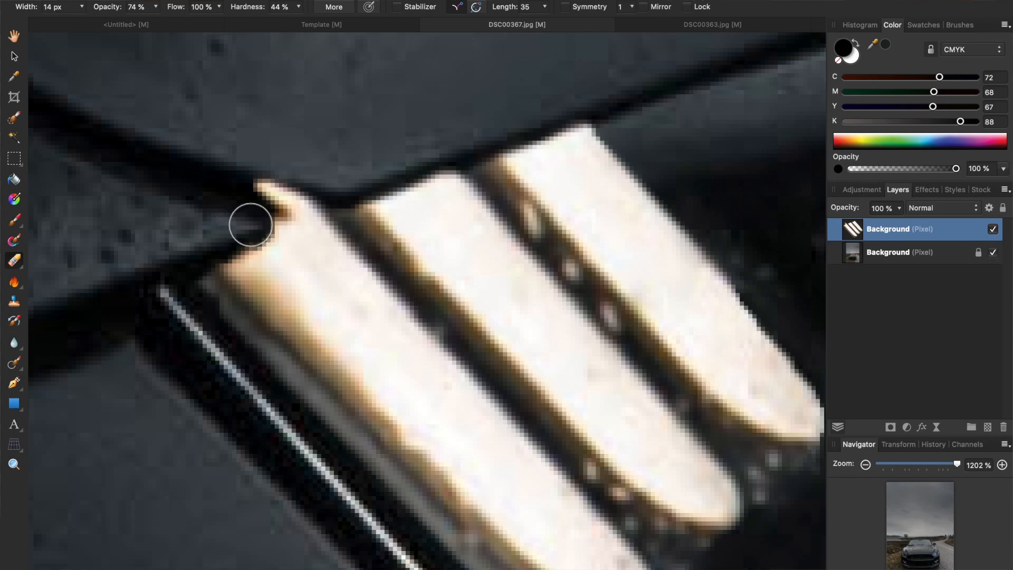
{"action": "left_click_drag", "start_coordinate": [258, 219], "coordinate": [226, 215]}
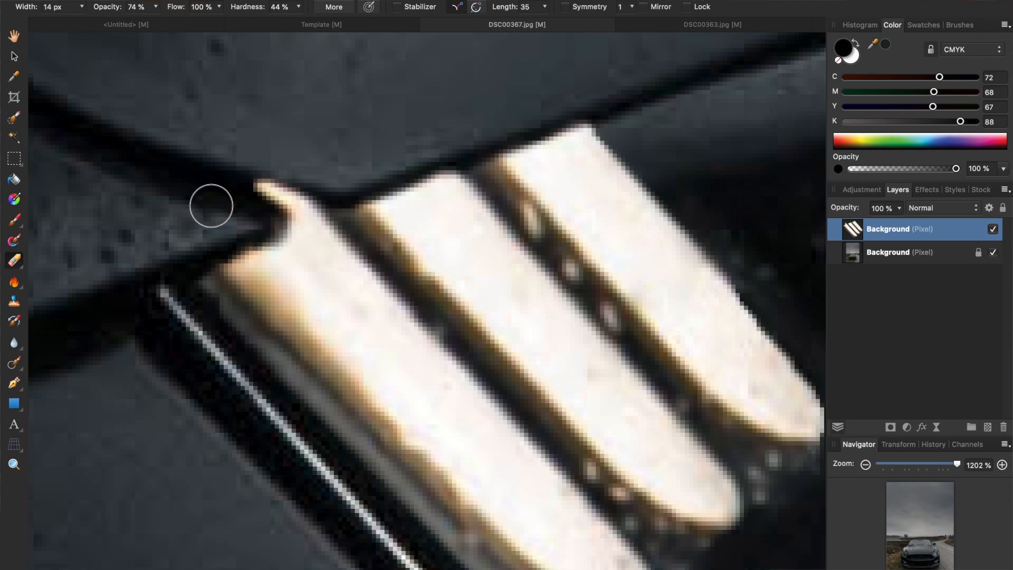
{"action": "scroll", "coordinate": [131, 144], "scroll_direction": "down", "scroll_amount": 3}
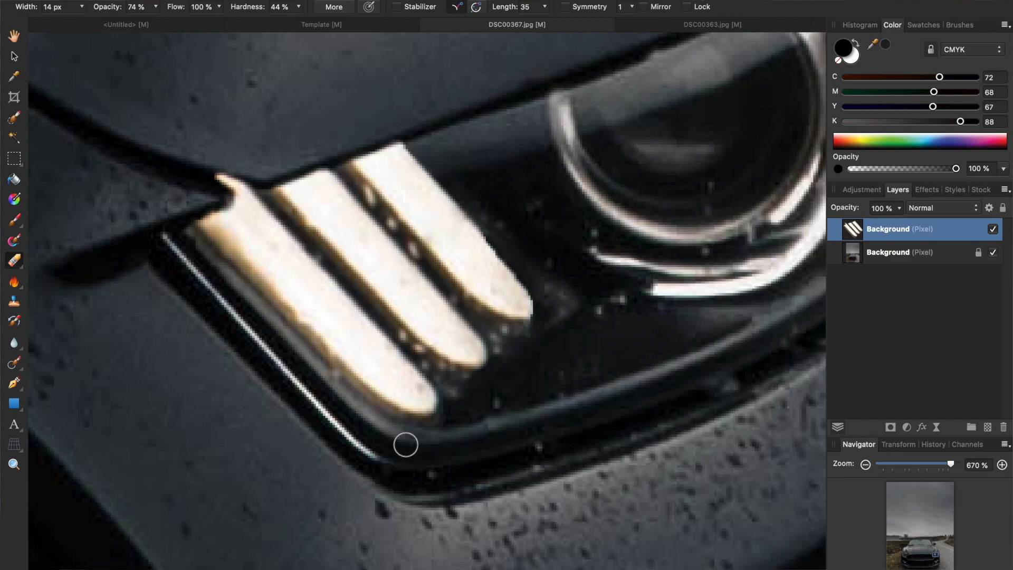
{"action": "scroll", "coordinate": [452, 321], "scroll_direction": "down", "scroll_amount": 10}
- Nudge the light bars slightly down in the headlight and erase the fringe along the innermost bar's lower edge
{"action": "key", "text": "v"}
{"action": "scroll", "coordinate": [464, 317], "scroll_direction": "up", "scroll_amount": 8}
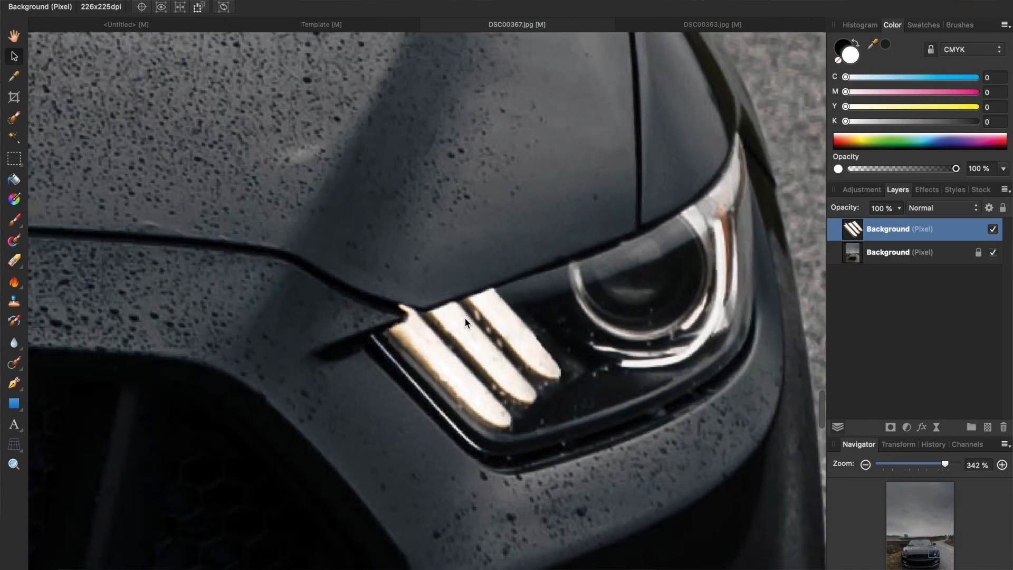
{"action": "scroll", "coordinate": [464, 317], "scroll_direction": "up", "scroll_amount": 3}
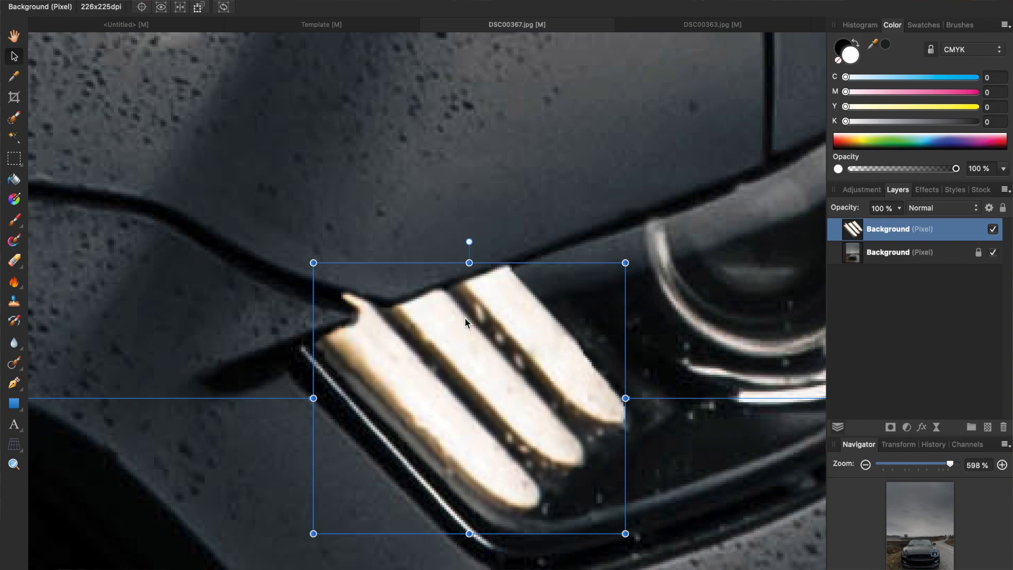
{"action": "key", "text": "Down"}
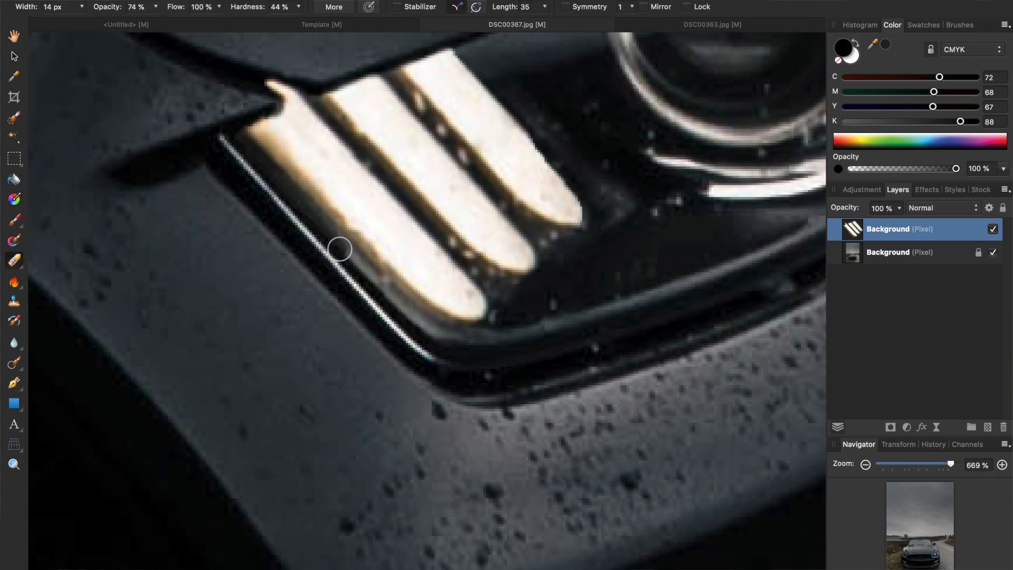
{"action": "left_click_drag", "start_coordinate": [340, 249], "coordinate": [370, 274]}
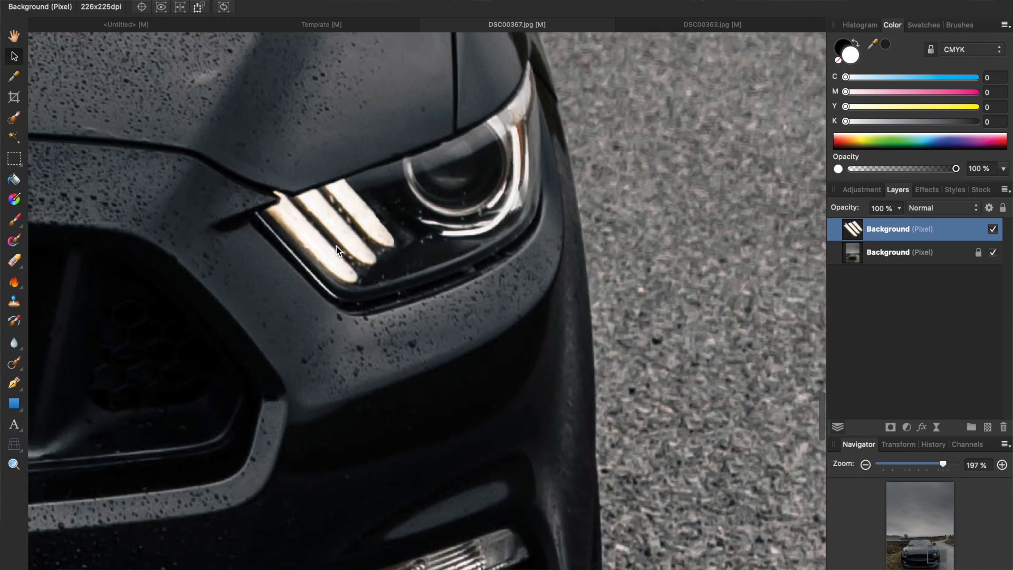
- Duplicate the light bars layer and move the copy across the grille onto the opposite headlight
{"action": "scroll", "coordinate": [349, 255], "scroll_direction": "down", "scroll_amount": 2}
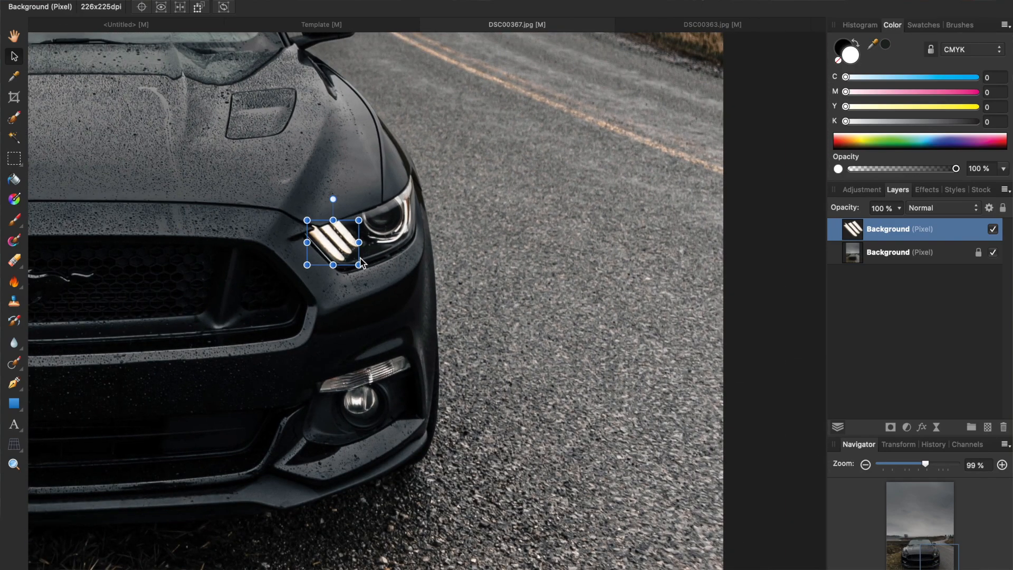
{"action": "key", "text": "super+j"}
{"action": "scroll", "coordinate": [360, 258], "scroll_direction": "left", "scroll_amount": 5}
{"action": "left_click_drag", "start_coordinate": [513, 223], "coordinate": [255, 247]}
{"action": "scroll", "coordinate": [610, 264], "scroll_direction": "left", "scroll_amount": 10}
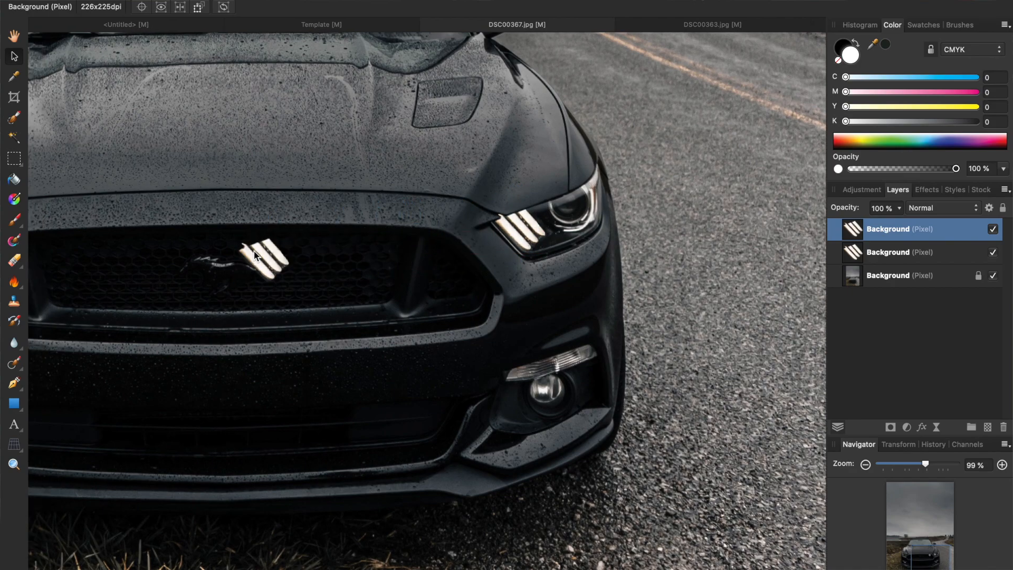
{"action": "left_click_drag", "start_coordinate": [526, 222], "coordinate": [199, 205]}
- Flip the duplicated light bars horizontally and position them over the unlit bars of the opposite headlight
{"action": "right_click", "coordinate": [197, 203]}
{"action": "mouse_move", "coordinate": [277, 398]}
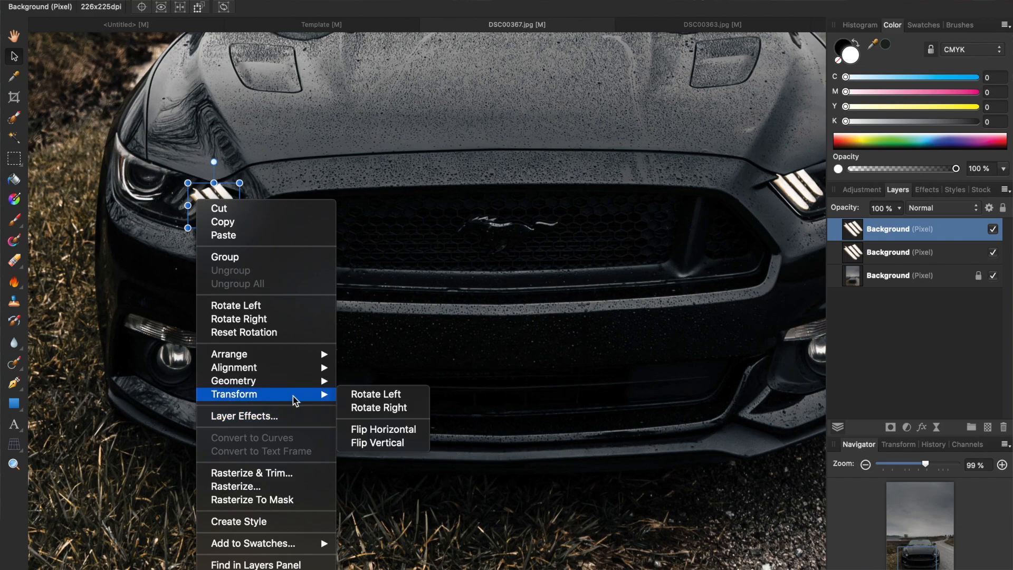
{"action": "left_click", "coordinate": [380, 431]}
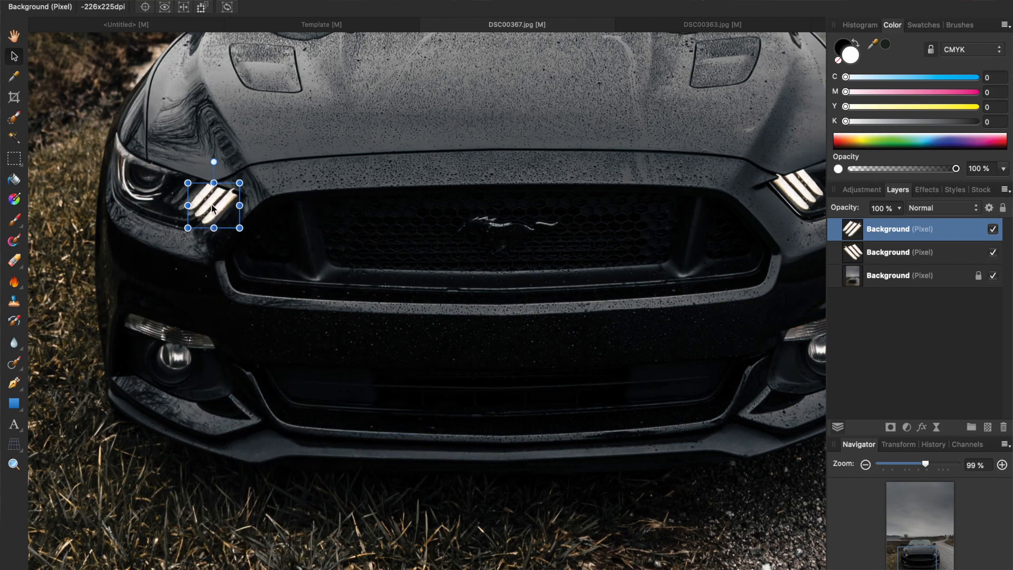
{"action": "scroll", "coordinate": [211, 200], "scroll_direction": "up", "scroll_amount": 5}
{"action": "left_click_drag", "start_coordinate": [195, 198], "coordinate": [169, 180]}
{"action": "scroll", "coordinate": [168, 179], "scroll_direction": "left", "scroll_amount": 5}
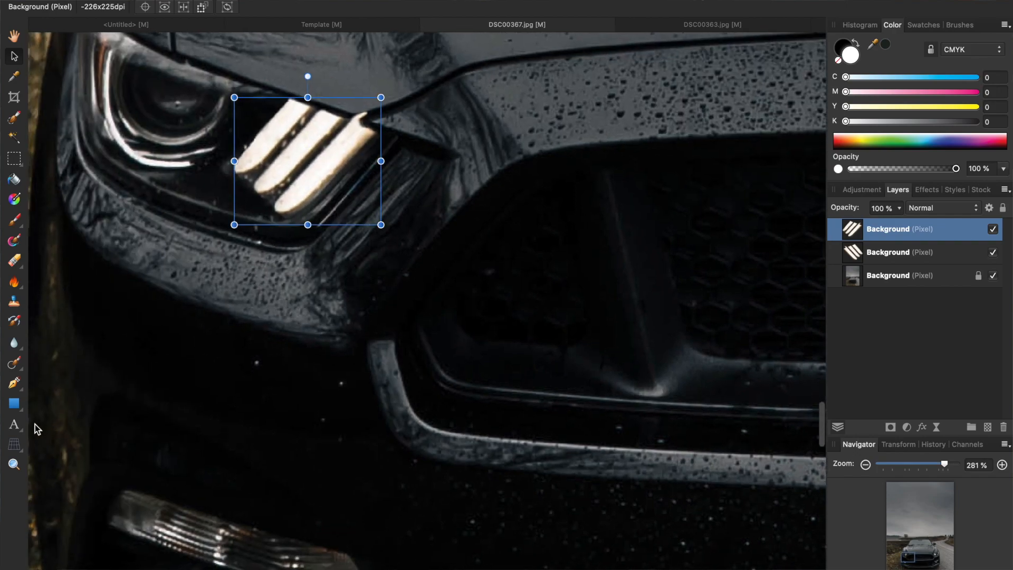
- Fit the mirrored light bars to their headlight with a single-plane Perspective adjustment in Destination mode, and deselect the layer
{"action": "left_click", "coordinate": [14, 443]}
{"action": "left_click_drag", "start_coordinate": [234, 224], "coordinate": [247, 225]}
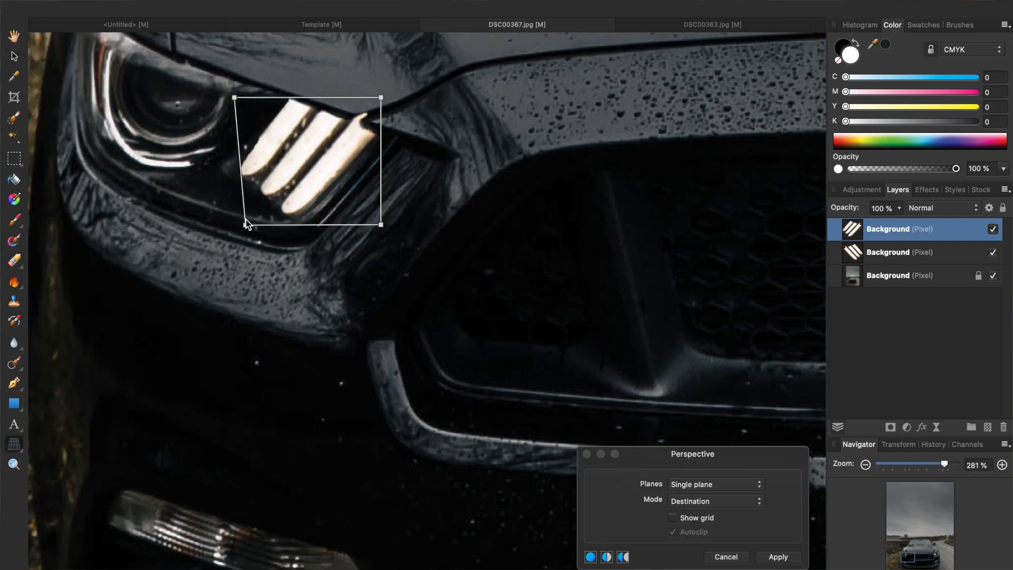
{"action": "scroll", "coordinate": [395, 106], "scroll_direction": "up", "scroll_amount": 5}
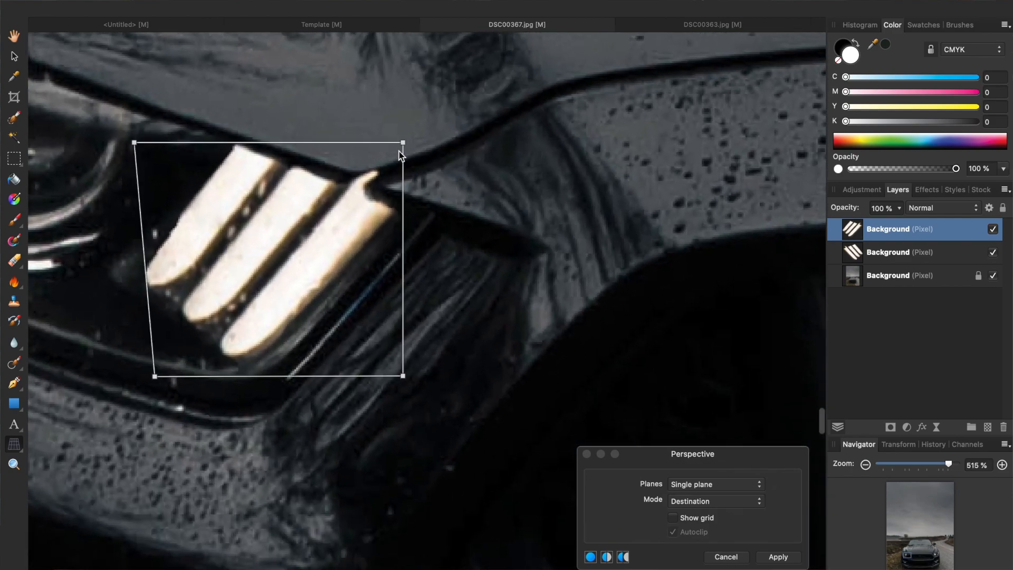
{"action": "left_click_drag", "start_coordinate": [405, 142], "coordinate": [423, 137]}
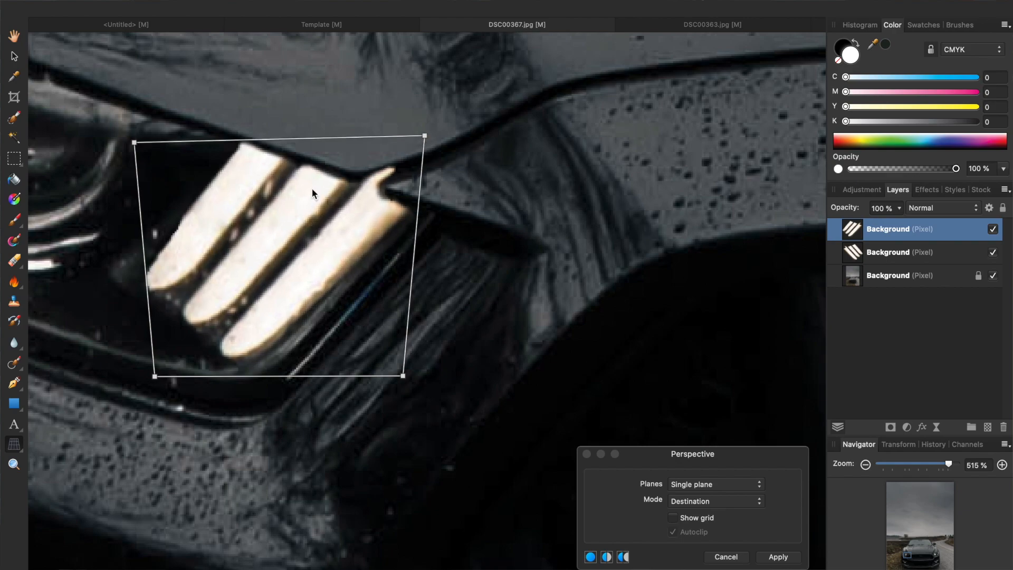
{"action": "scroll", "coordinate": [284, 244], "scroll_direction": "down", "scroll_amount": 7}
{"action": "scroll", "coordinate": [283, 245], "scroll_direction": "down", "scroll_amount": 10}
{"action": "key", "text": "v"}
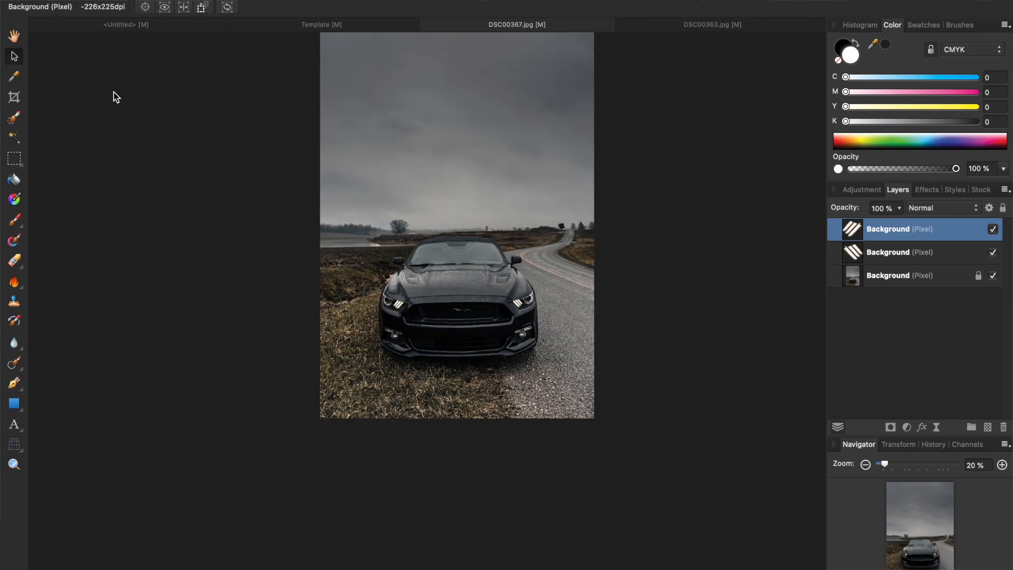
{"action": "left_click", "coordinate": [165, 142]}
{"action": "scroll", "coordinate": [373, 350], "scroll_direction": "right", "scroll_amount": 3}
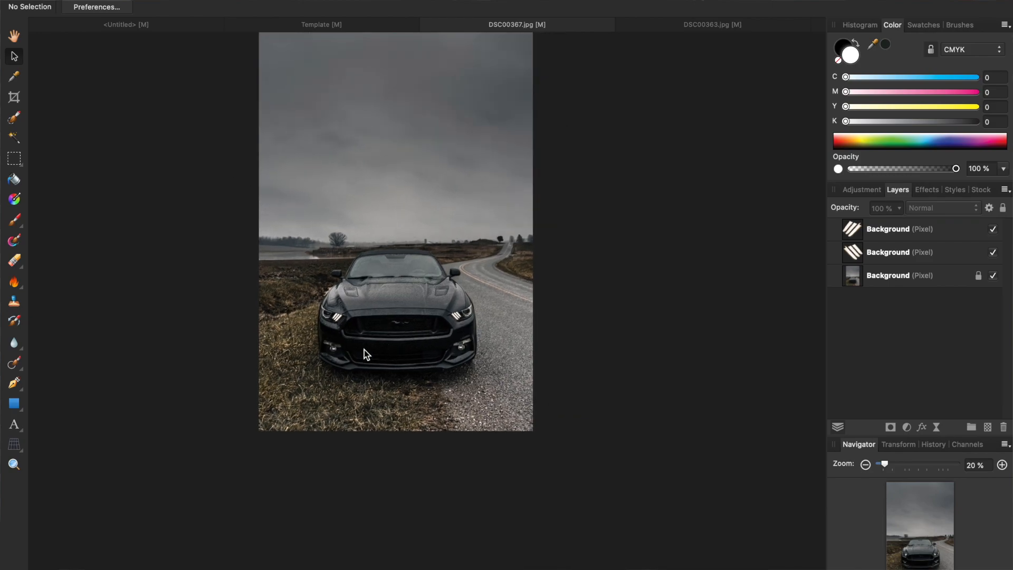
{"action": "scroll", "coordinate": [363, 373], "scroll_direction": "up", "scroll_amount": 2}
{"action": "scroll", "coordinate": [363, 375], "scroll_direction": "down", "scroll_amount": 3}
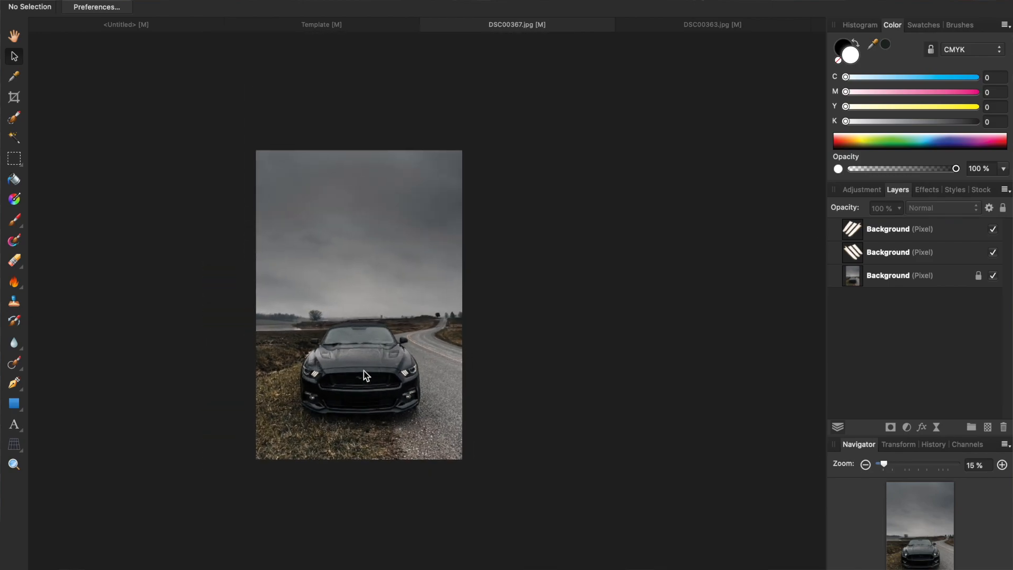